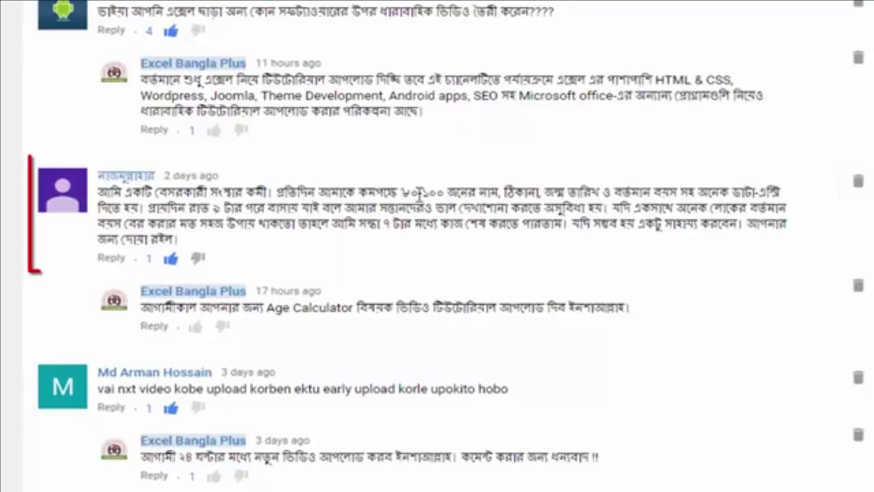
Step: Read the viewer's comment asking for an easy way to calculate the current ages of many people at once
drag(399, 194, 543, 194)
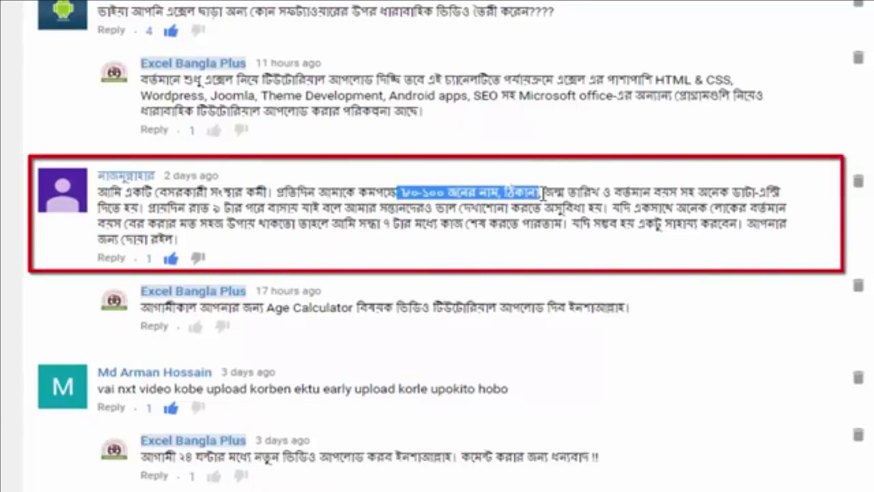
drag(622, 193, 775, 194)
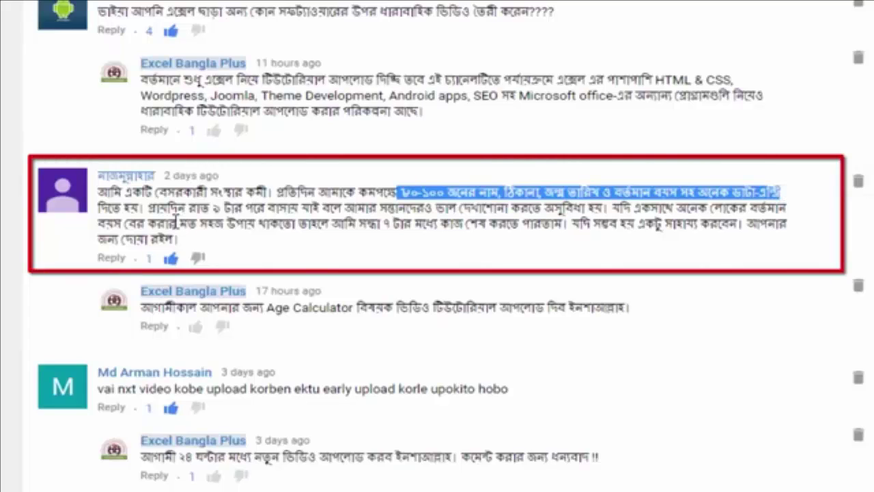
drag(151, 206, 357, 206)
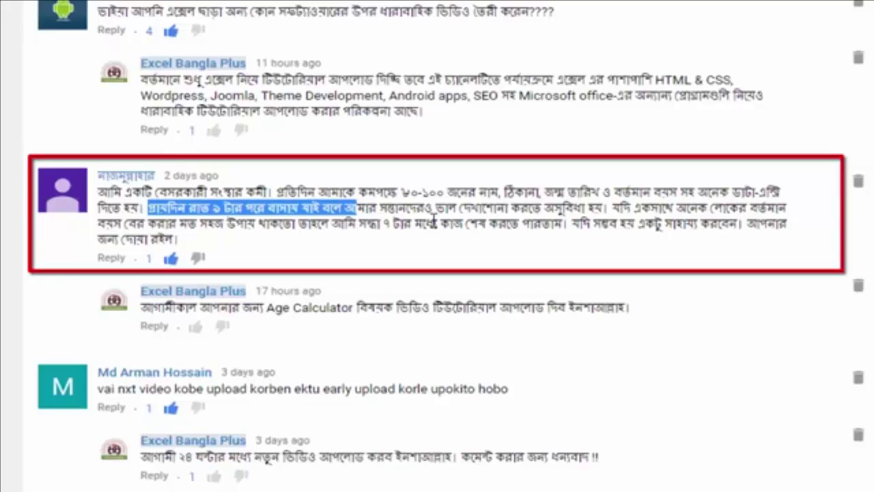
drag(521, 207, 603, 208)
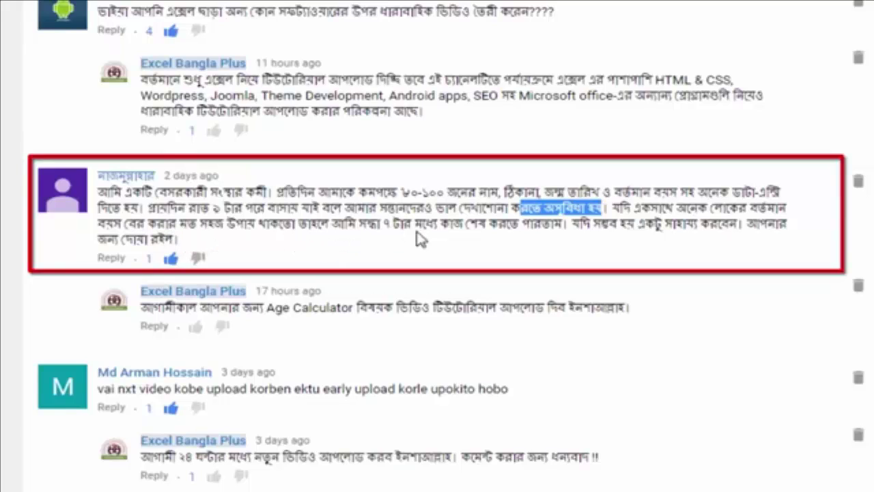
click(567, 236)
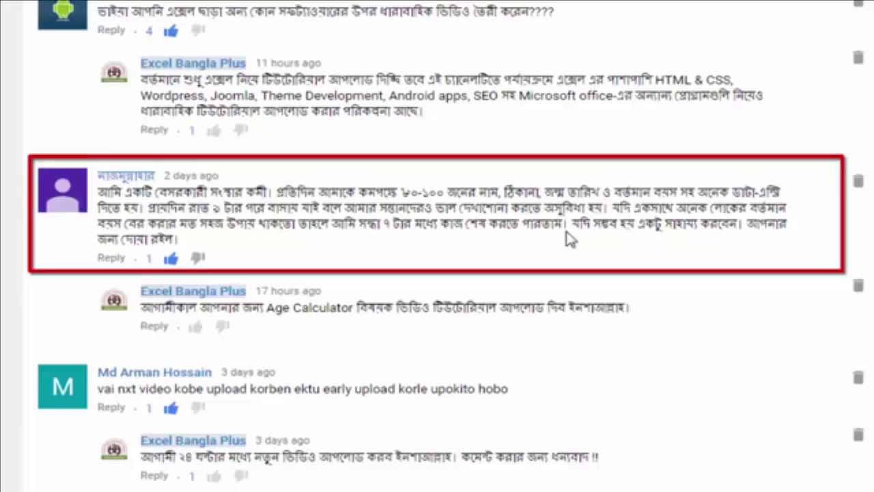
drag(730, 224, 612, 252)
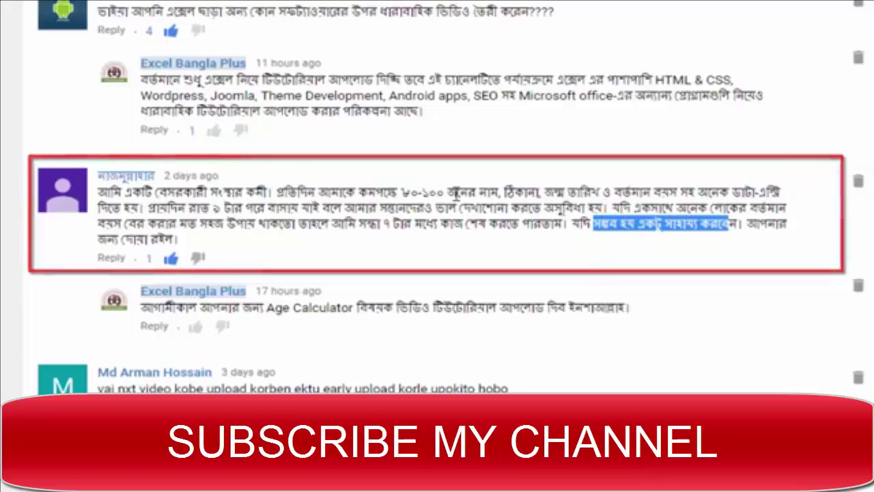
click(615, 230)
Step: Read the older viewer comments asking how to calculate age in years, months and days with an Excel formula
scroll(614, 230, down, 3)
scroll(674, 198, down, 10)
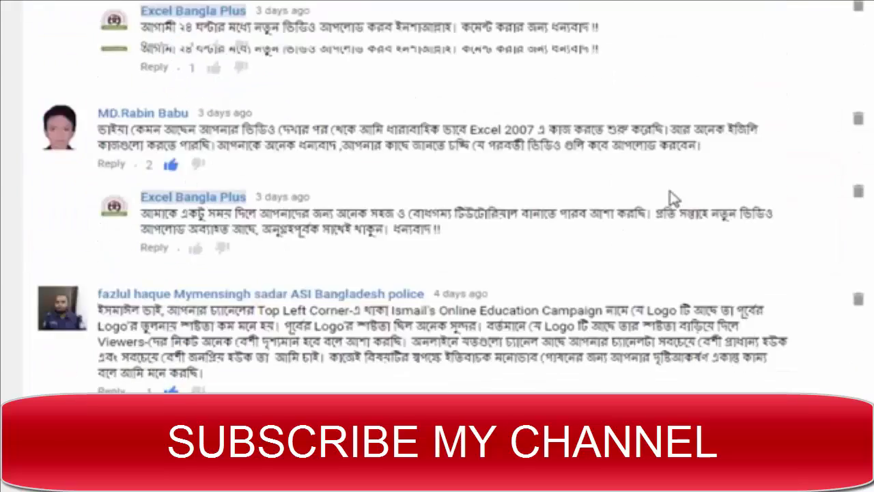
scroll(672, 197, down, 3)
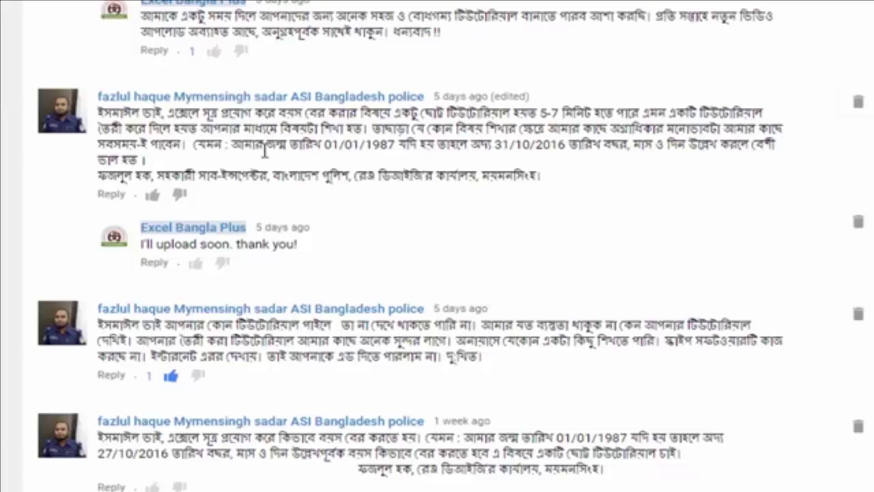
drag(243, 151, 384, 150)
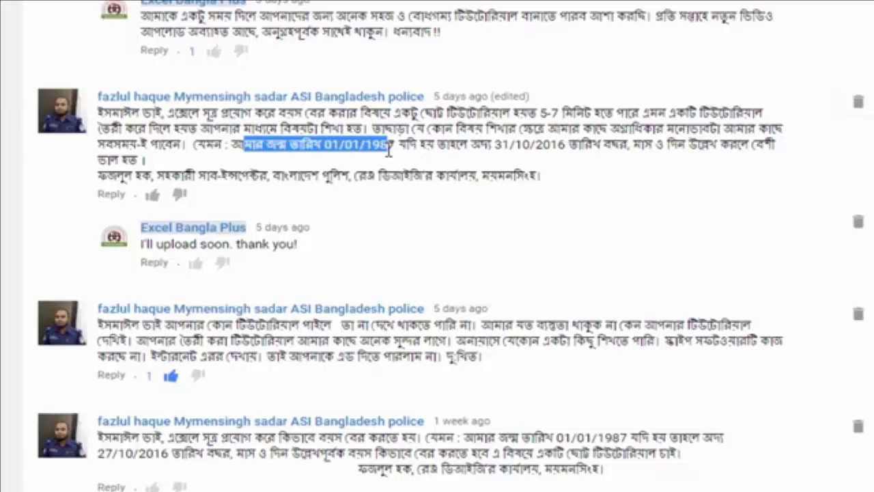
click(456, 151)
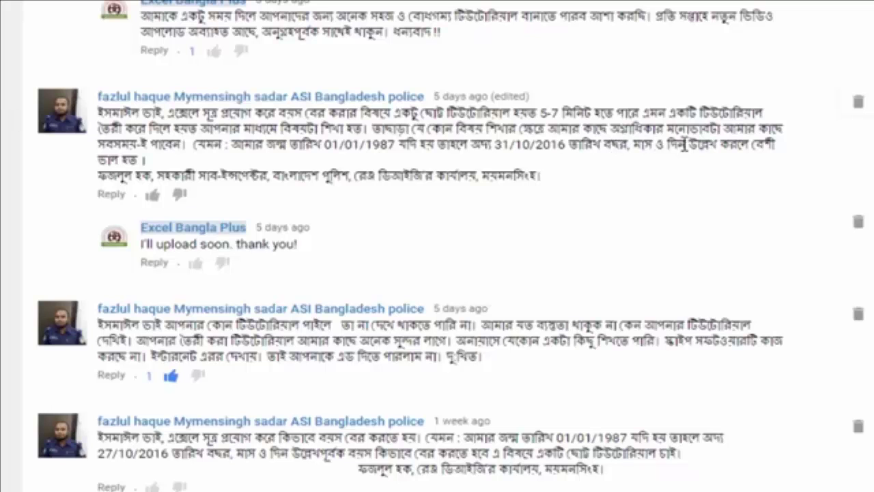
scroll(683, 145, down, 3)
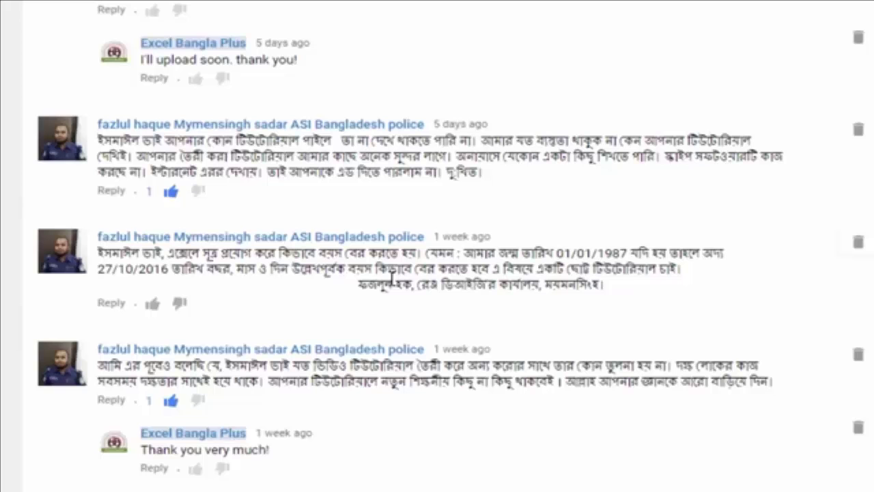
drag(393, 276, 550, 286)
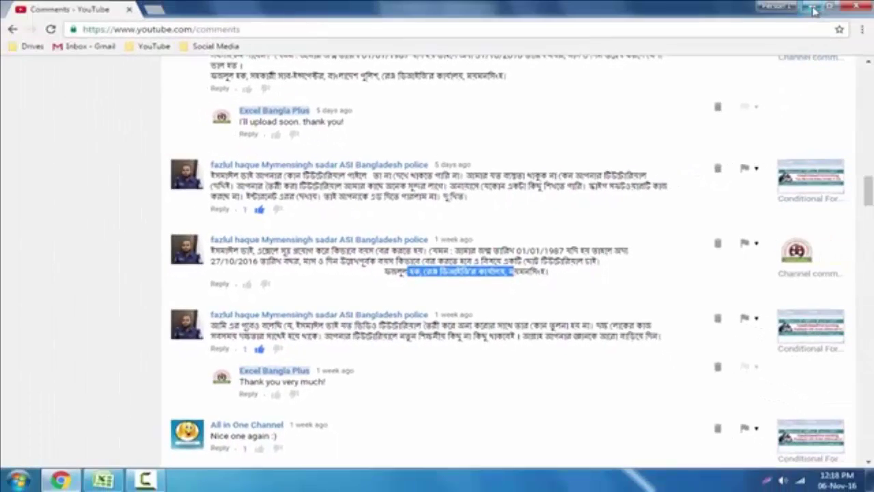
Step: Switch to the Age Calculator workbook in Excel and open the blank Sheet1
click(812, 8)
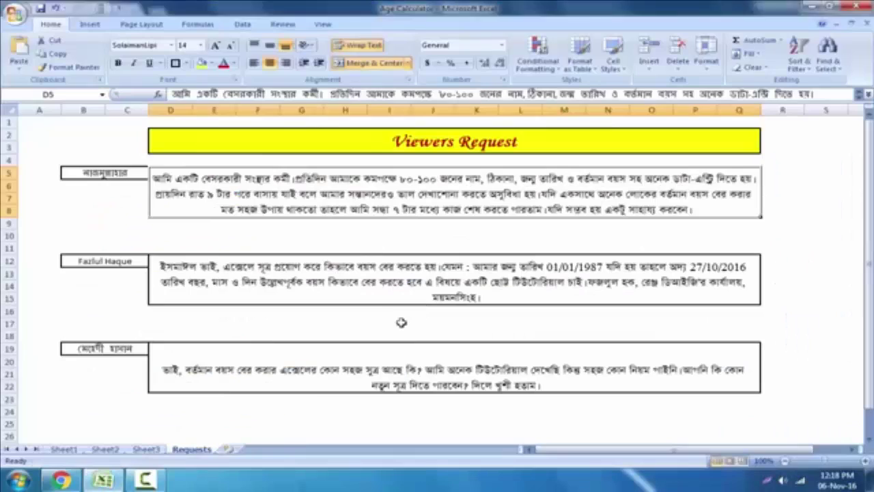
click(64, 450)
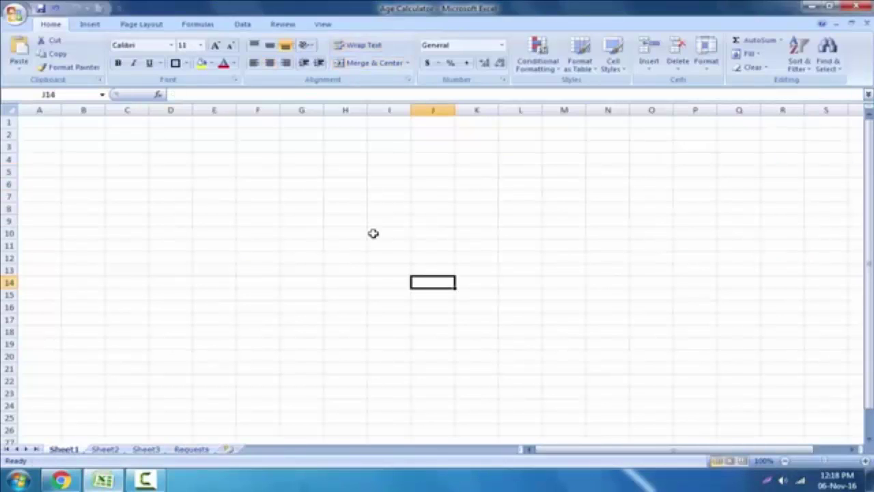
click(373, 234)
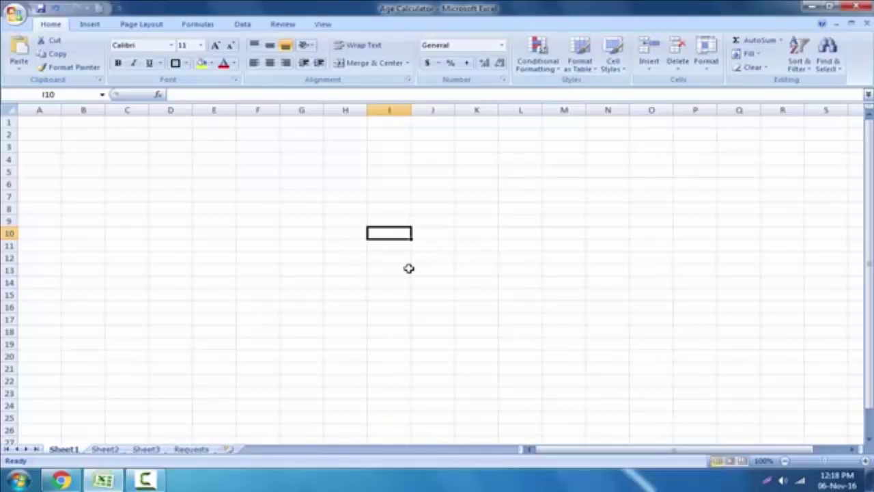
click(542, 262)
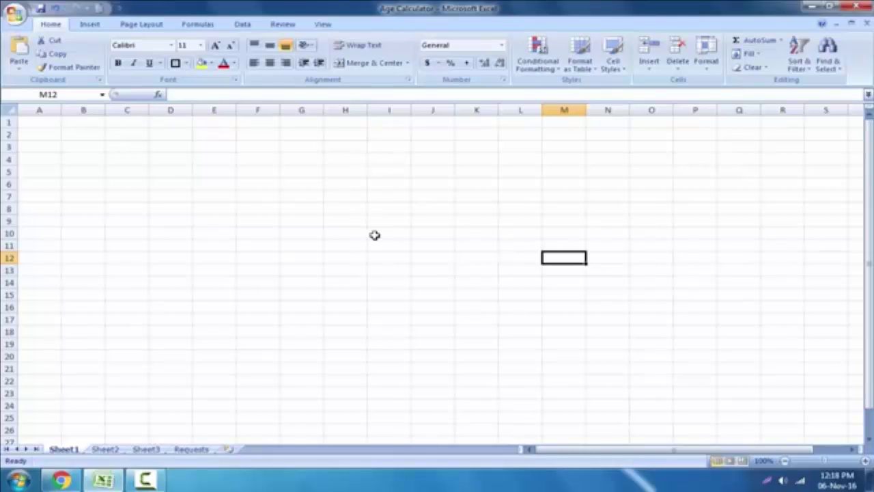
Step: Enter the label "Date of Birth" in cell H10 and the person's date of birth in cell J10
click(352, 235)
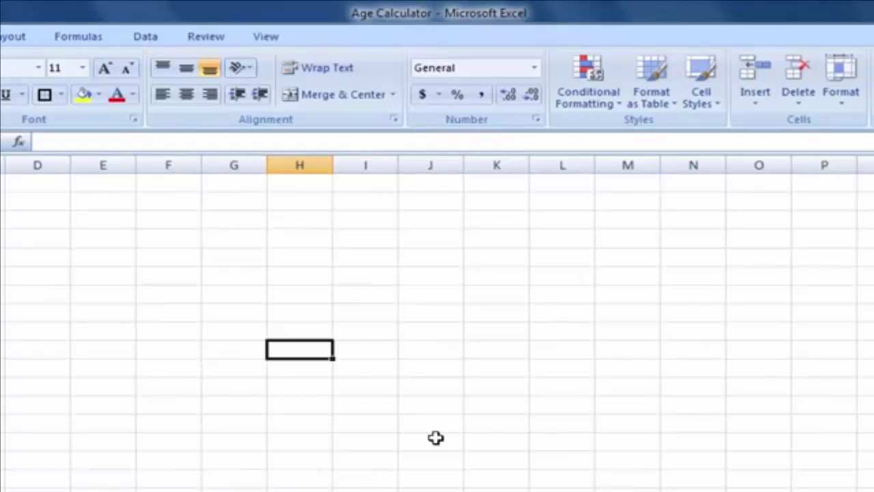
text(Da)
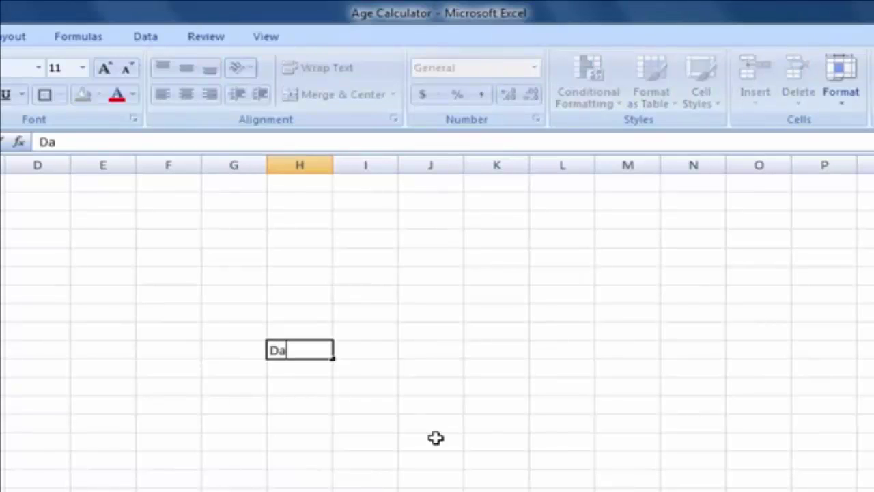
text(te of Birth)
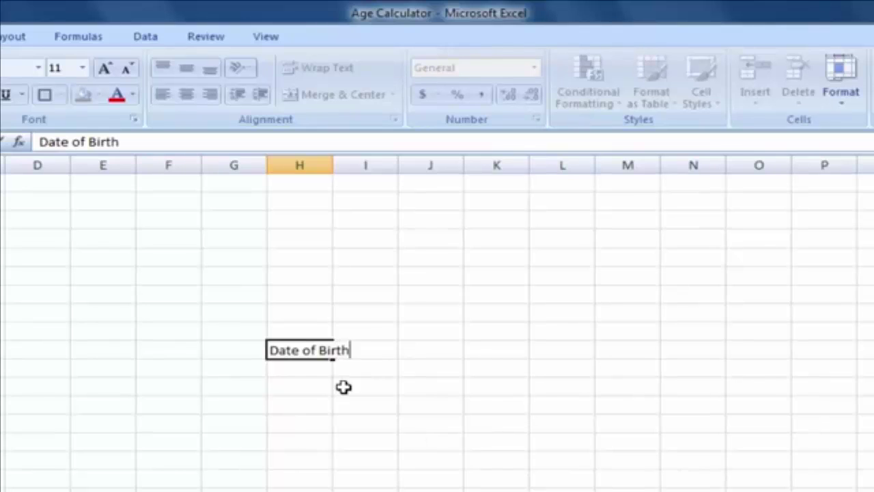
click(419, 349)
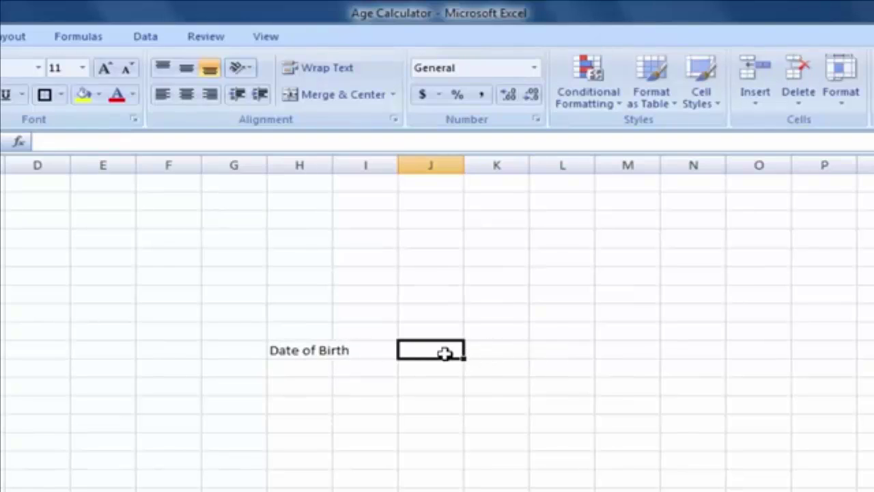
text(01/01/1987)
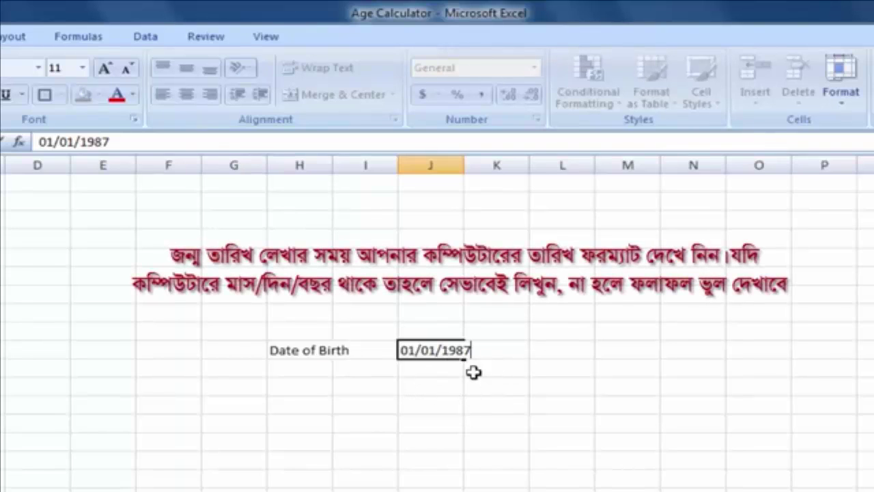
key(Return)
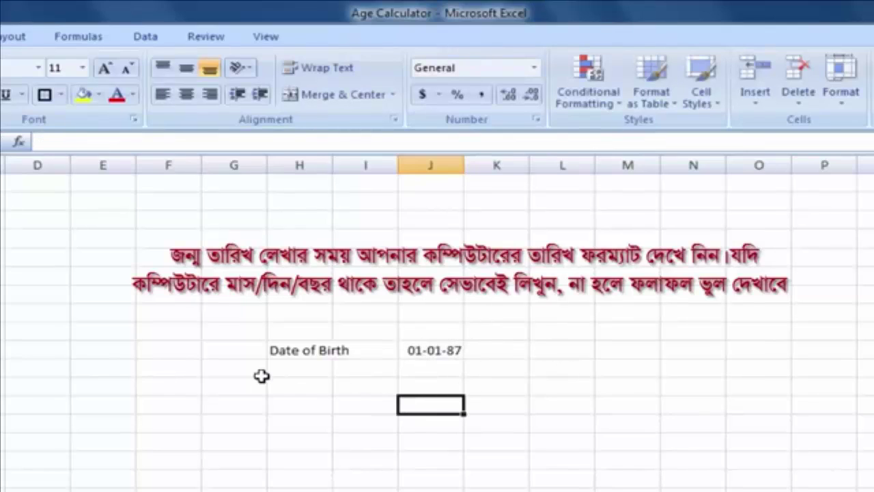
Step: Merge and center the Date of Birth label across H10:I10 and its date across J10:K10
drag(296, 350, 362, 348)
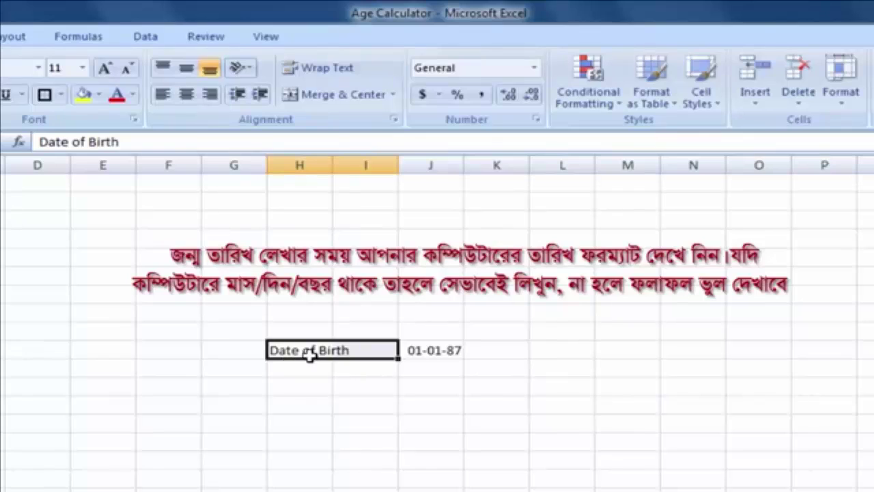
click(334, 95)
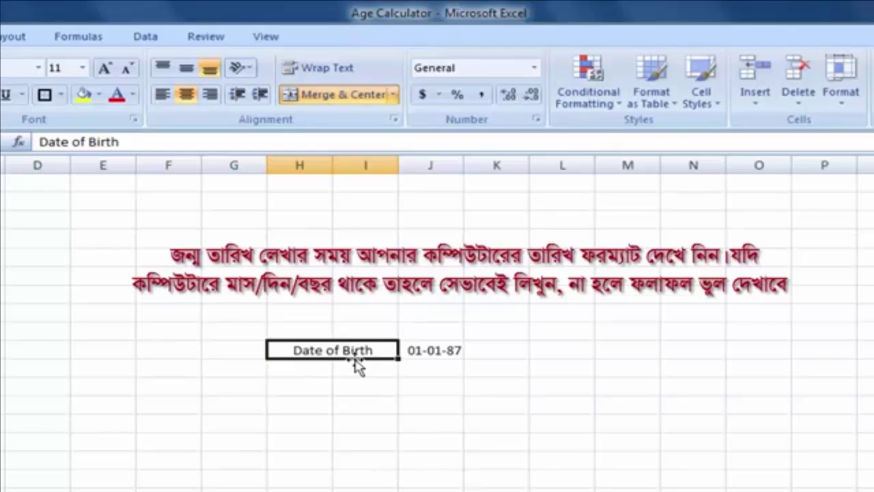
click(363, 390)
click(359, 350)
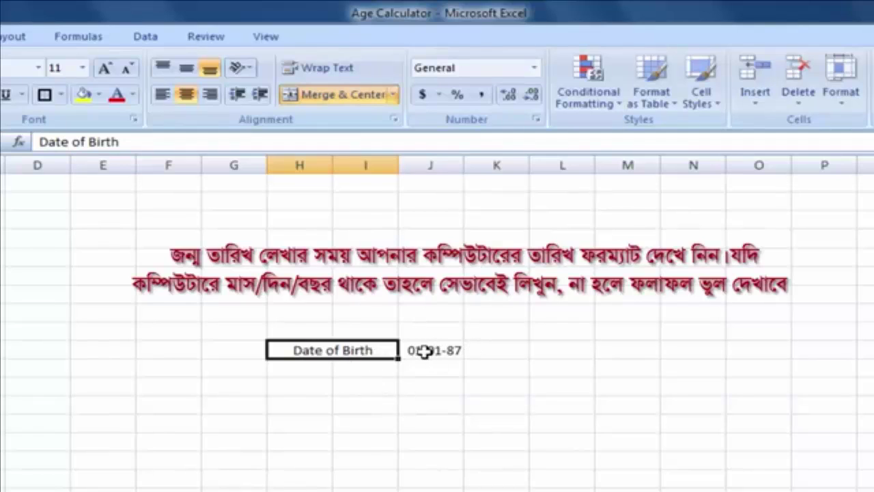
drag(430, 350, 478, 348)
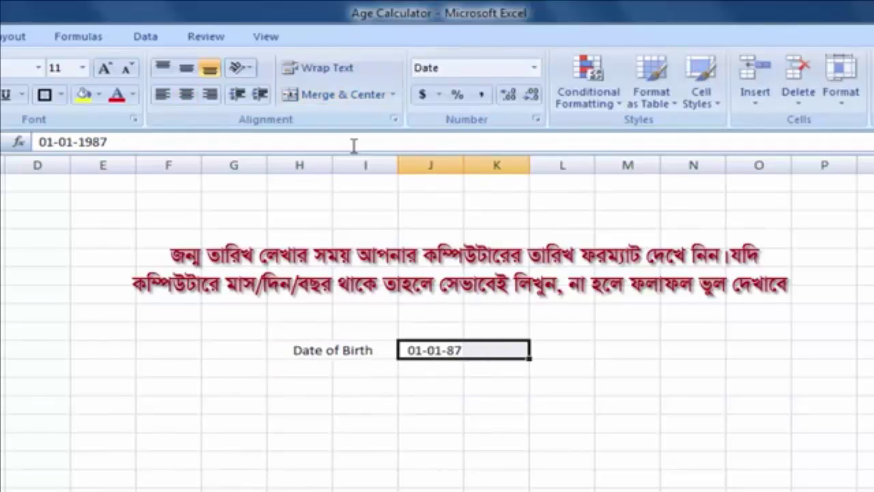
click(349, 95)
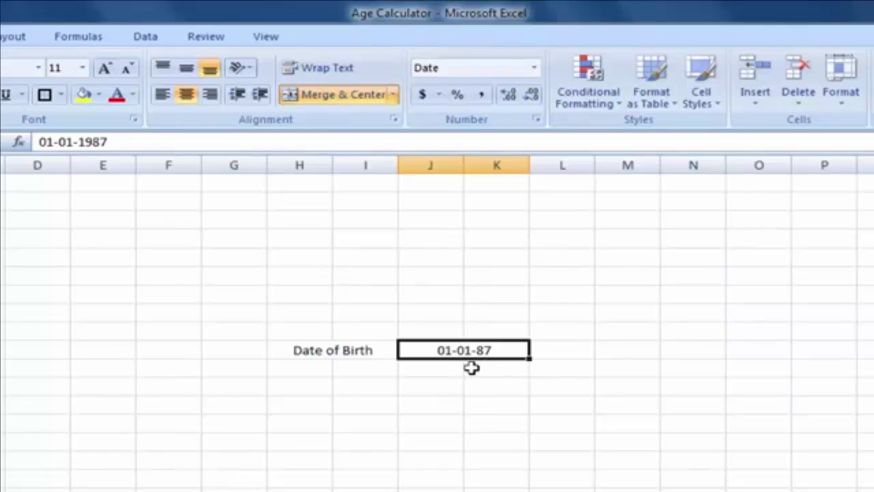
click(336, 351)
click(451, 353)
drag(314, 353, 459, 351)
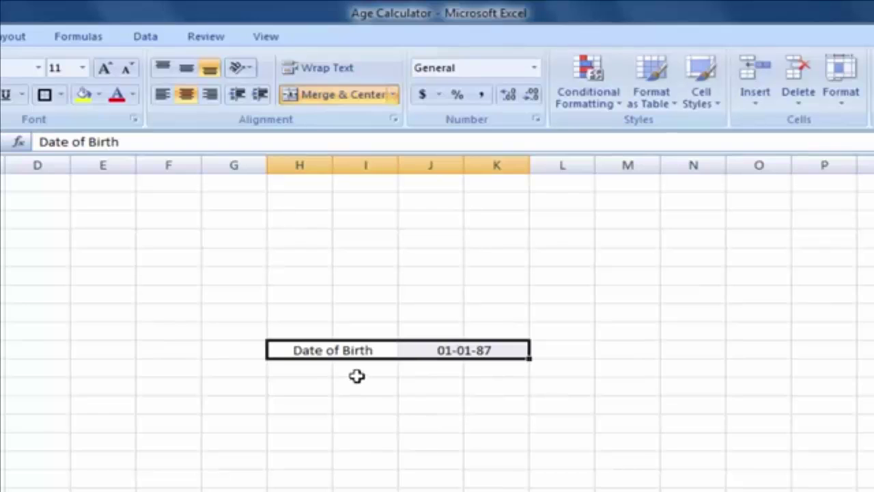
click(486, 348)
Step: Enter the label "Today's Date" in cell H11, directly below the Date of Birth label
click(309, 370)
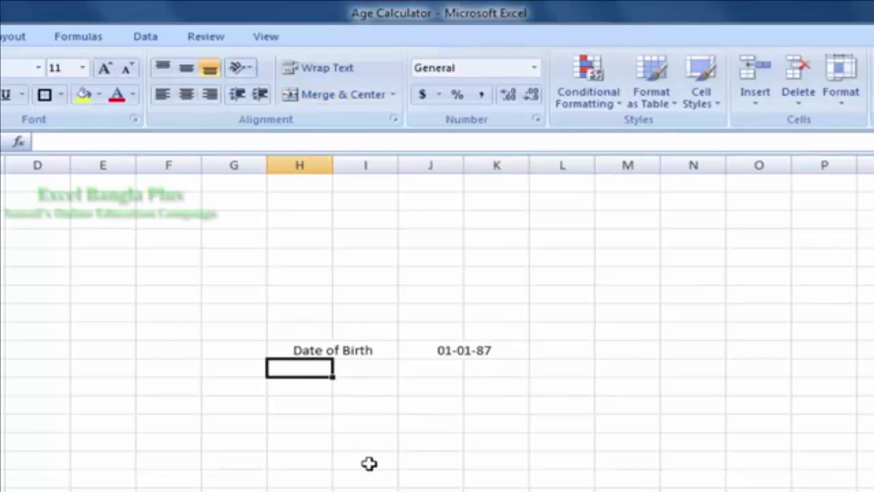
text(Today)
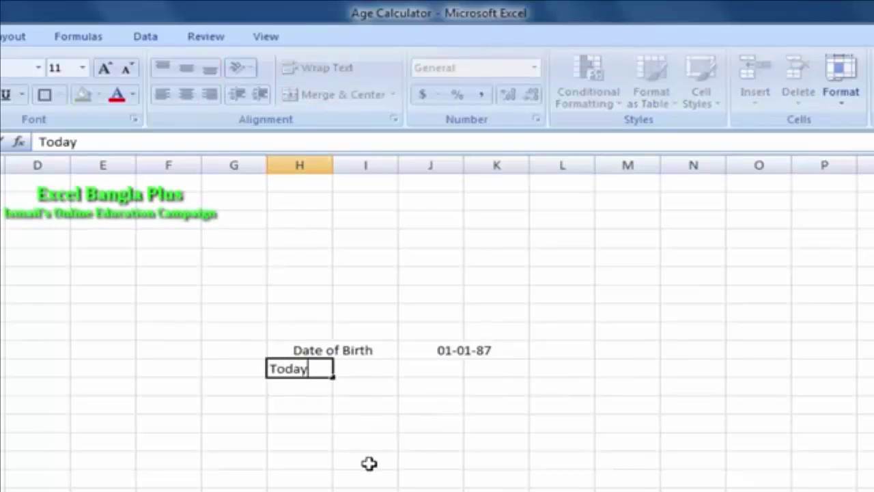
text('s Date)
click(434, 369)
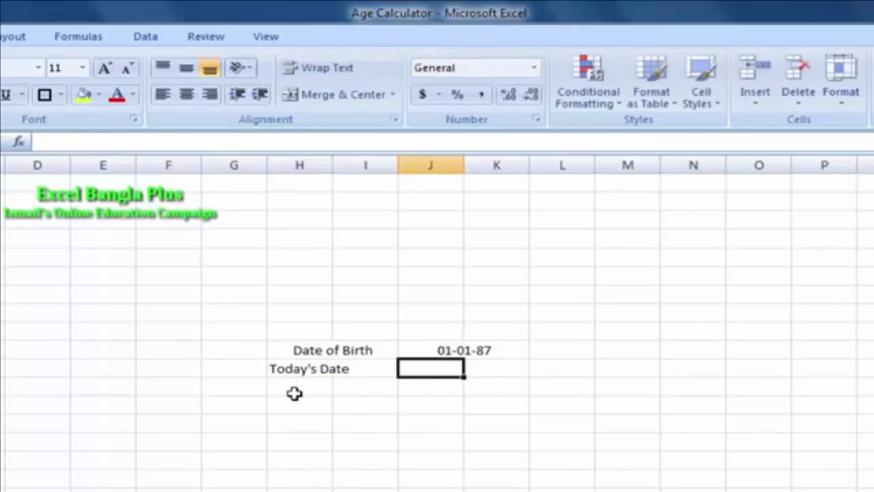
Step: Merge and center the Today's Date label across H11:I11 and the empty cells beside it across J11:K11
drag(316, 367, 355, 369)
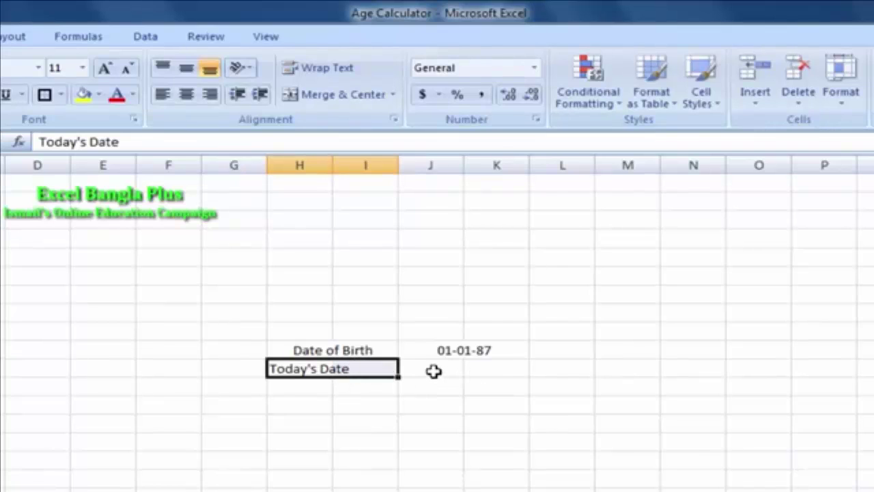
drag(433, 371, 488, 363)
click(472, 344)
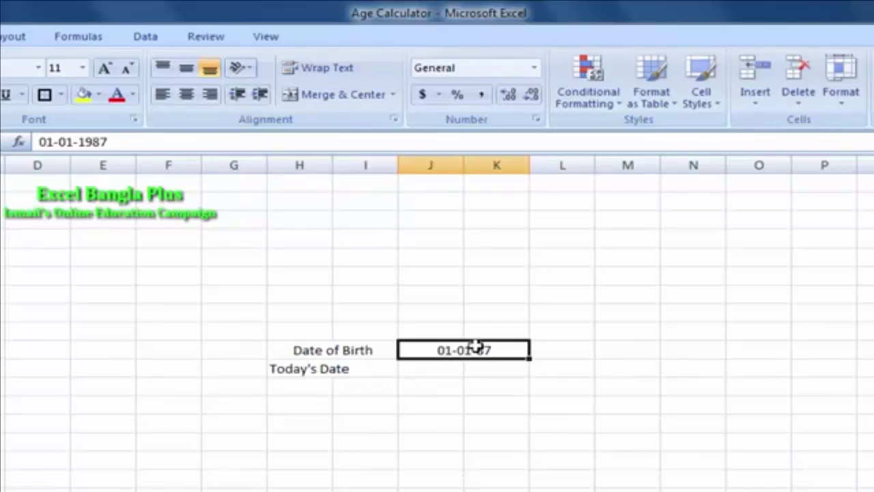
click(418, 372)
drag(419, 372, 478, 371)
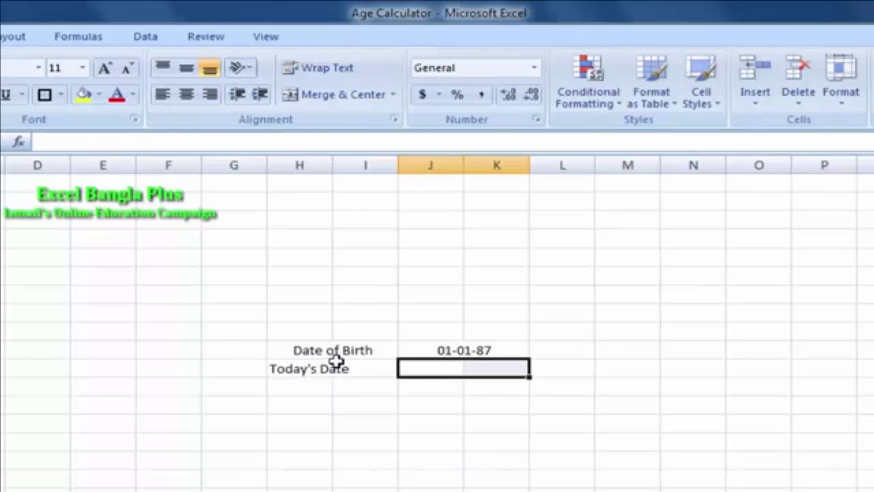
click(388, 366)
click(309, 369)
drag(311, 369, 370, 369)
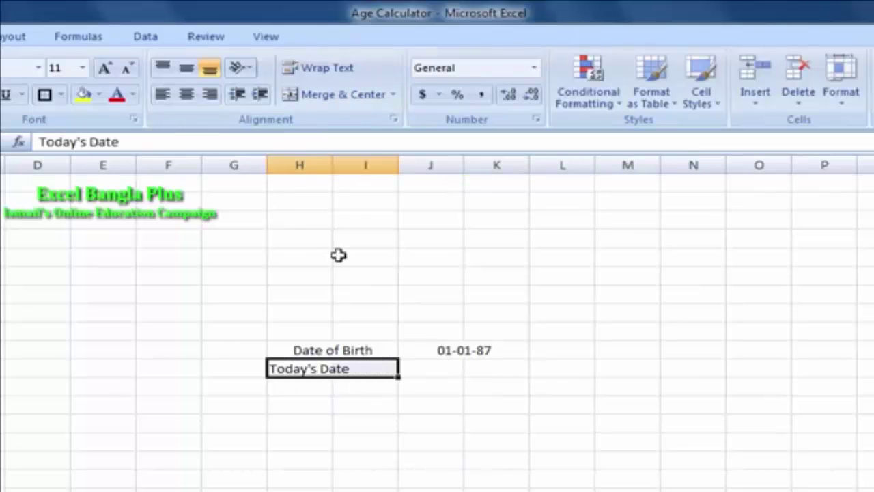
click(340, 96)
drag(439, 369, 493, 369)
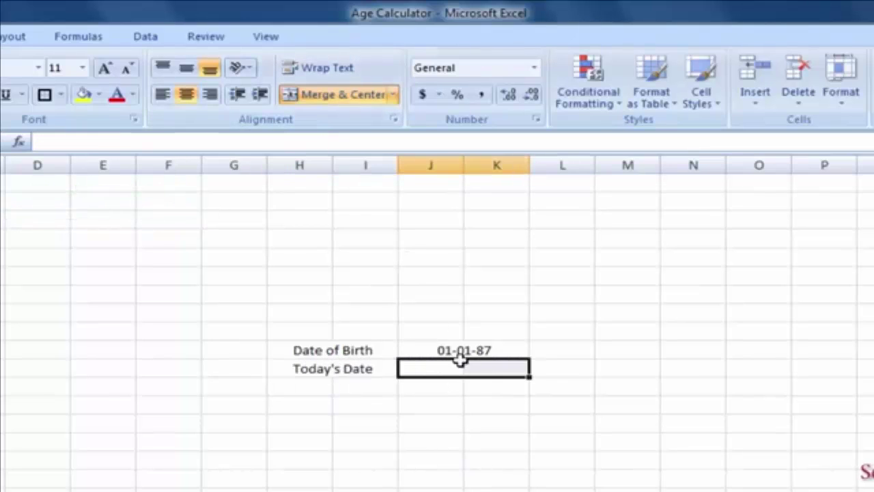
click(477, 418)
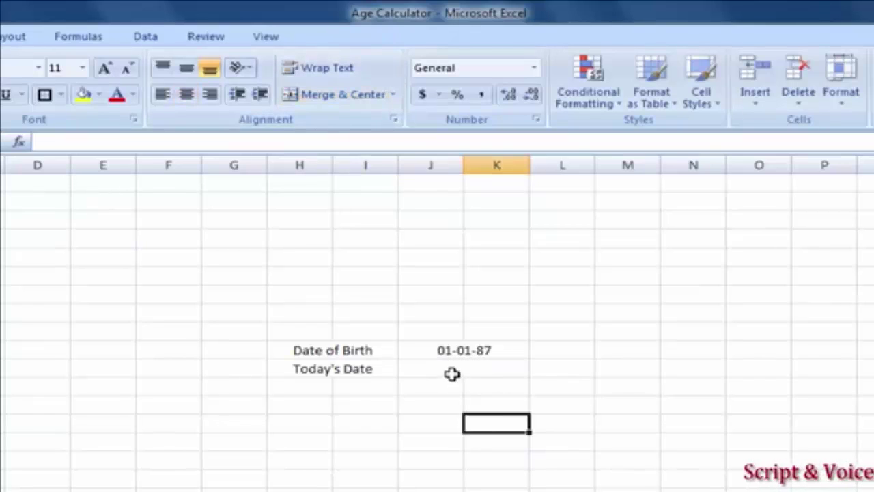
click(454, 373)
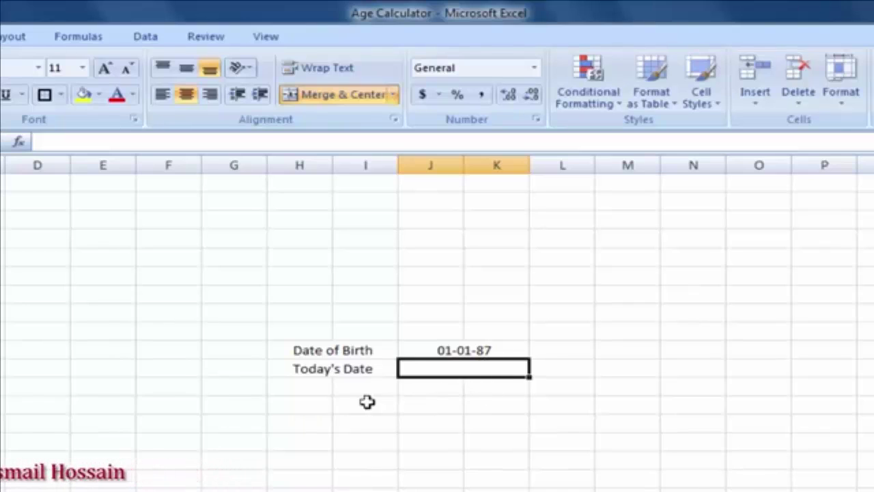
Step: Enter the labels "Years" in G13, "Months" in I13 and "Days" in K13
click(251, 408)
text(Ye)
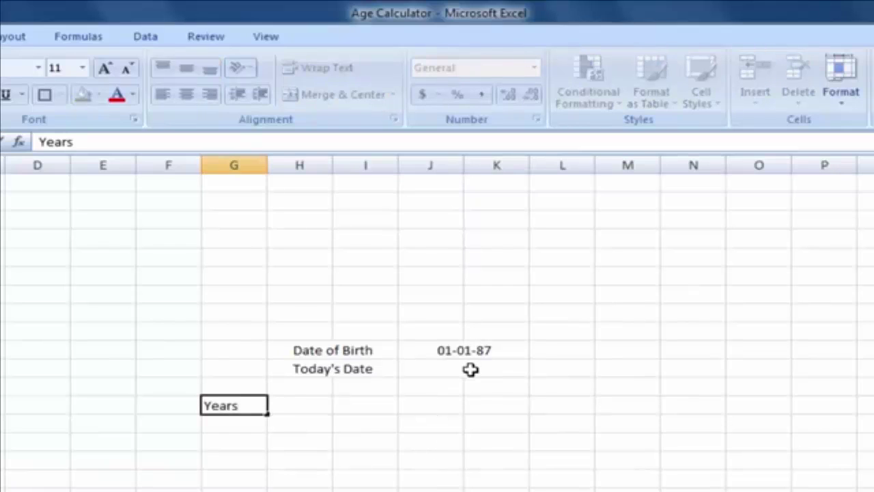
text(ars)
click(247, 426)
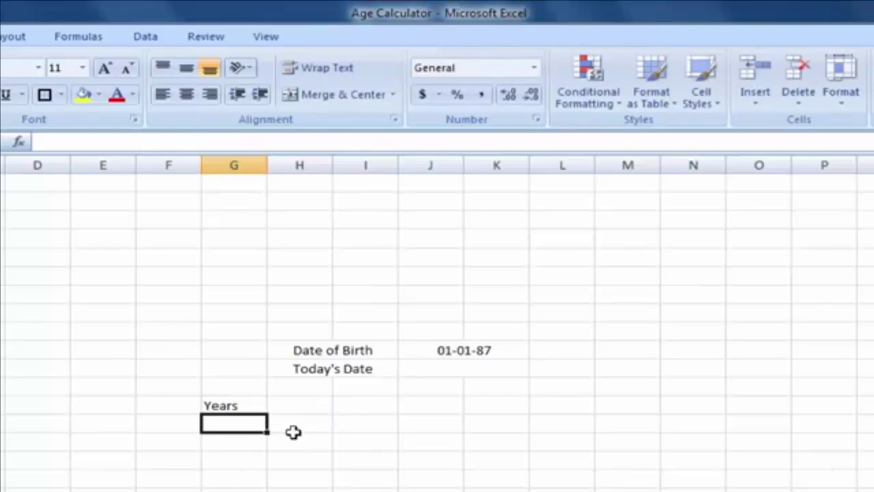
click(384, 405)
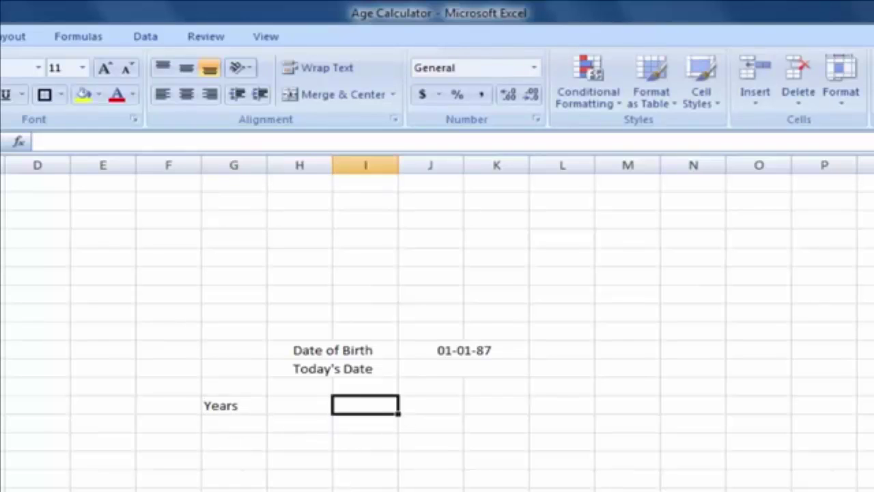
text(Months)
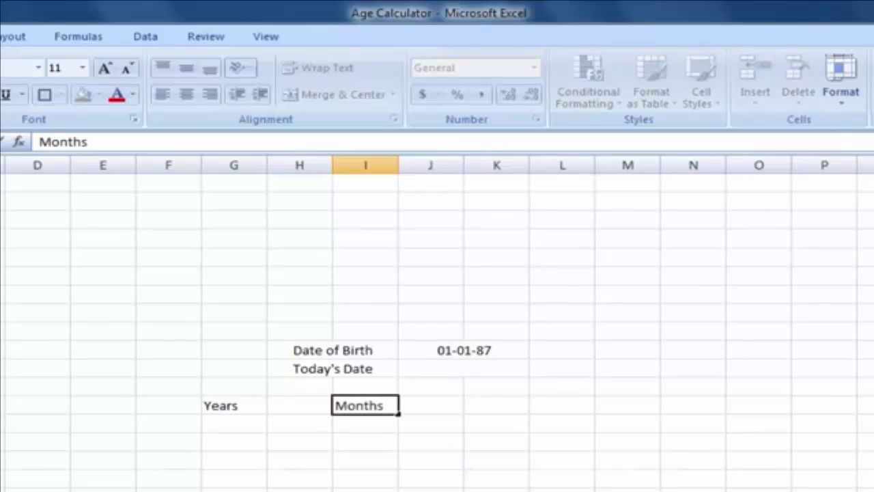
key(Return)
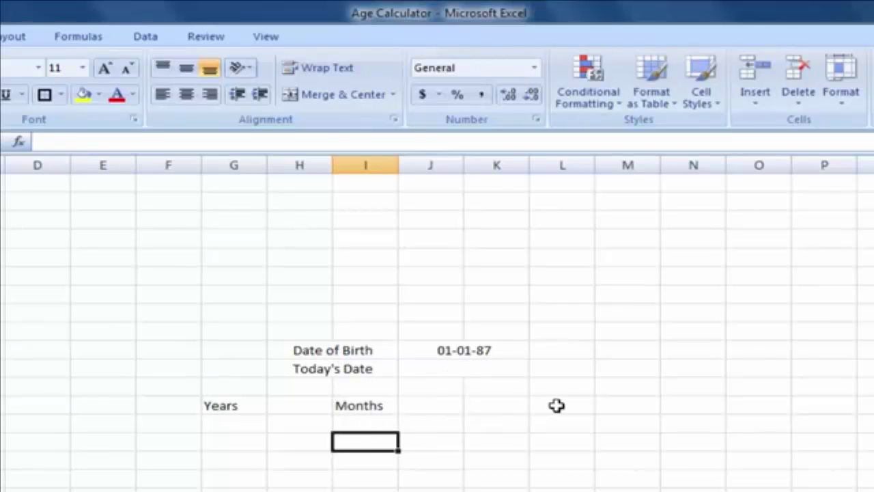
click(511, 410)
text(Days)
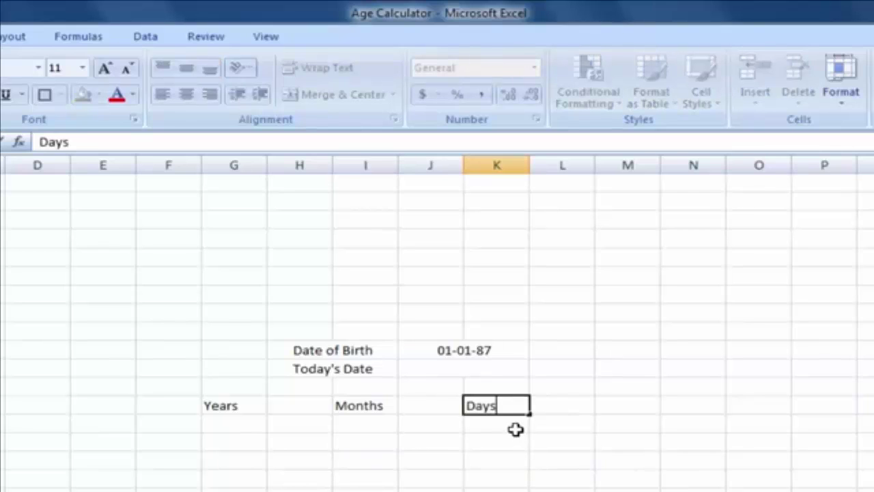
key(Return)
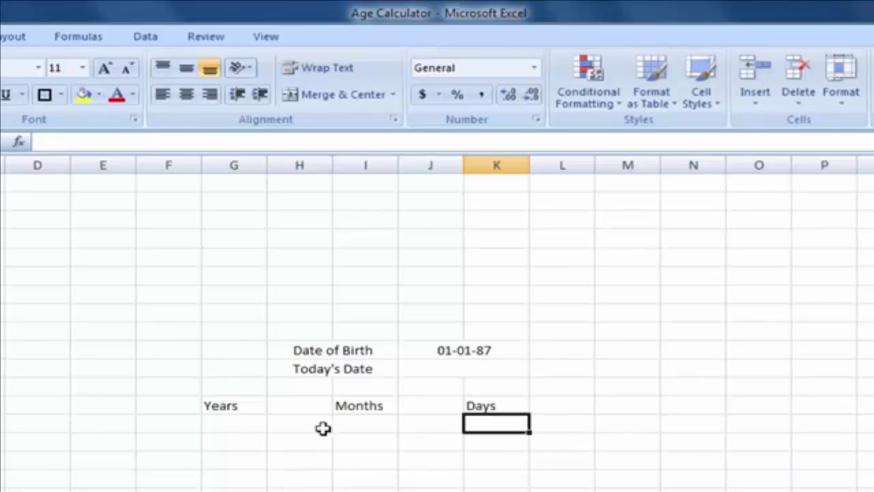
click(242, 424)
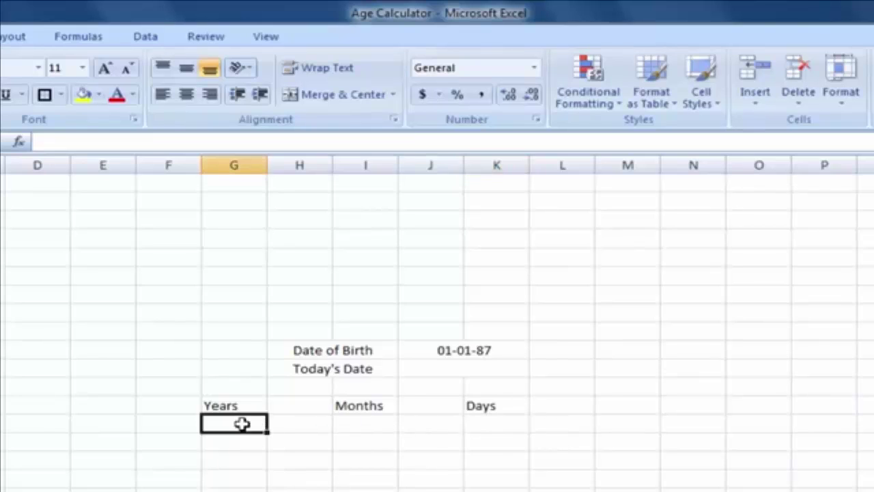
click(380, 426)
click(523, 424)
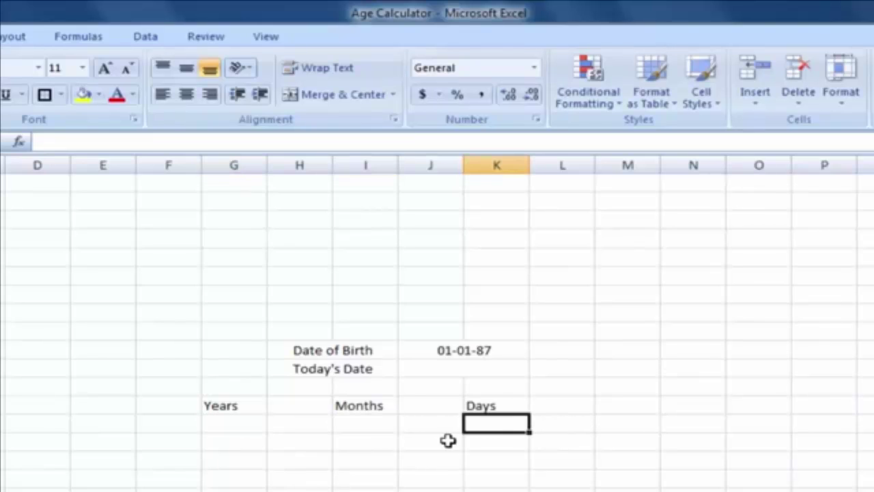
click(444, 371)
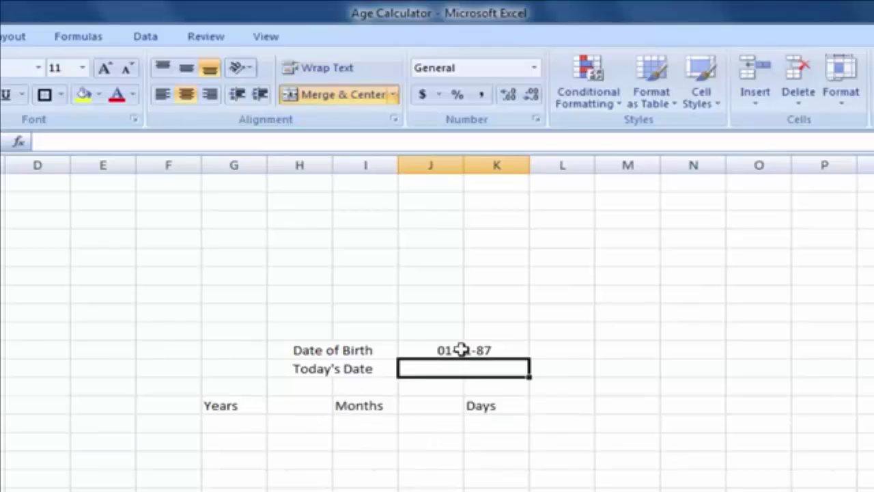
click(461, 350)
click(337, 353)
click(337, 367)
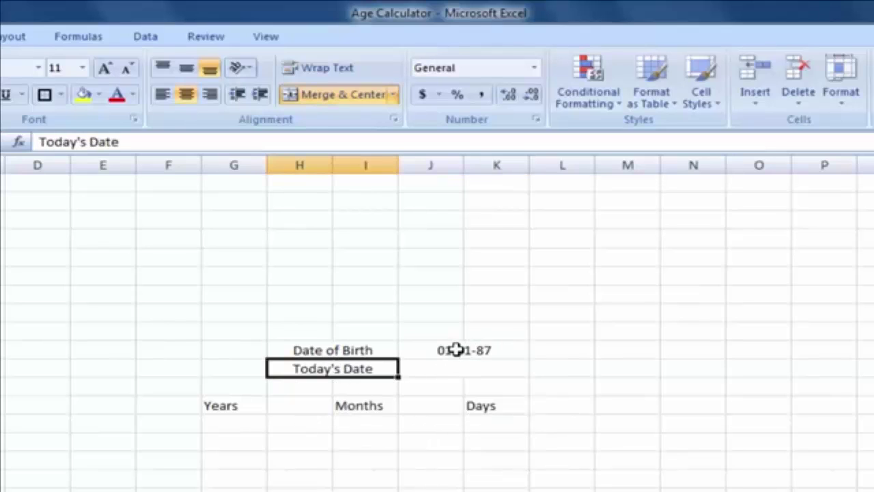
Step: Copy the merged, centered formatting of J11:K11 onto G13:L14 with Format Painter
click(454, 368)
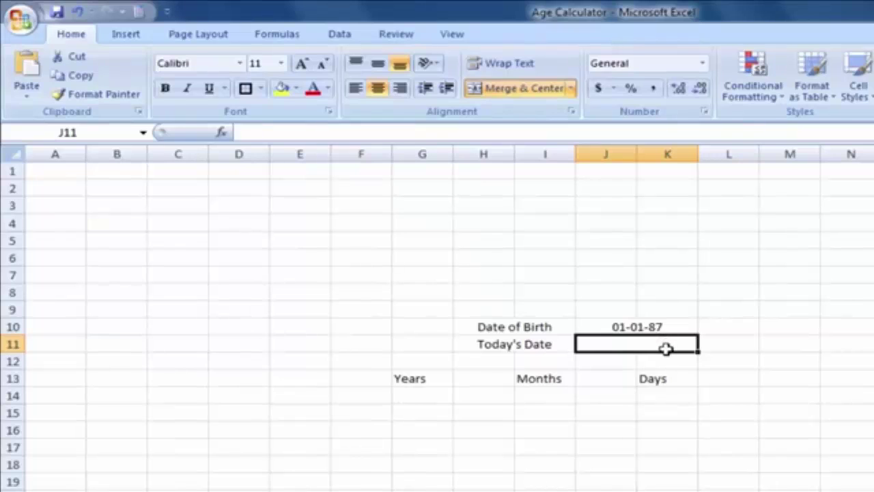
click(102, 95)
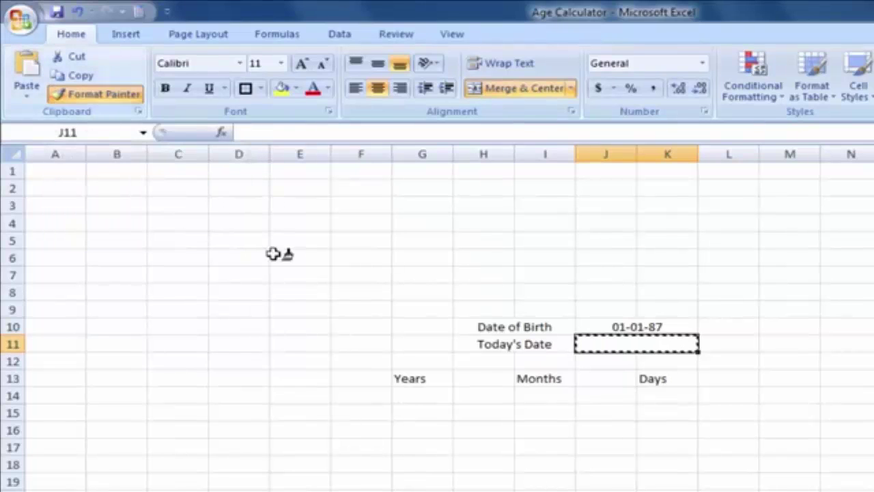
mouse_move(414, 379)
mouse_down()
mouse_move(425, 390)
mouse_move(669, 380)
mouse_move(718, 386)
mouse_move(648, 394)
mouse_move(721, 388)
mouse_up()
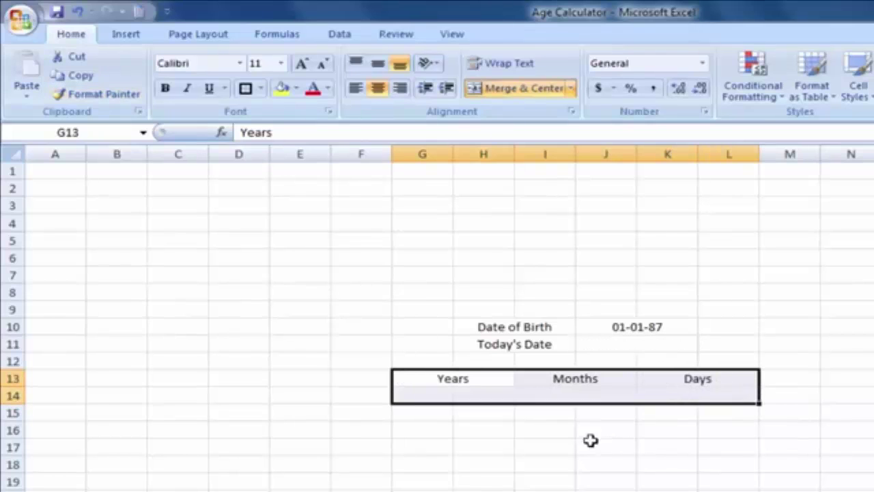
Step: Check the merged Years, Months and Days cells in row 13 and the empty result cells beneath them
click(585, 426)
click(439, 375)
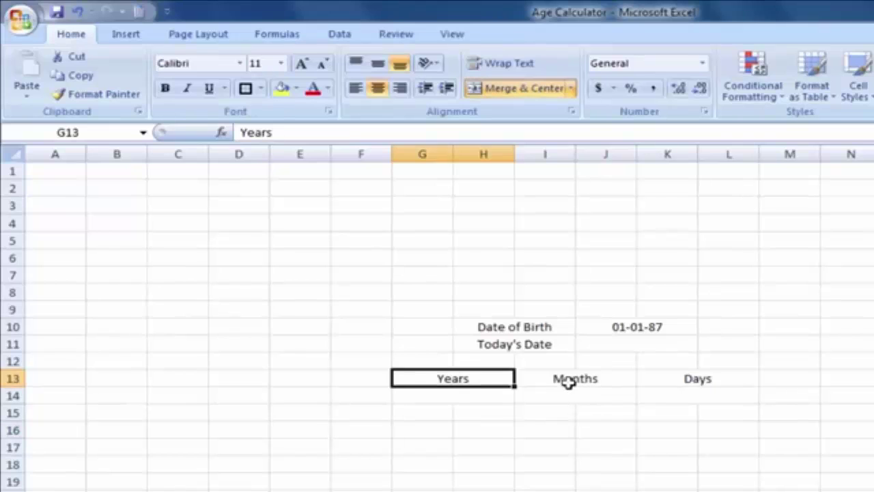
click(560, 377)
click(694, 382)
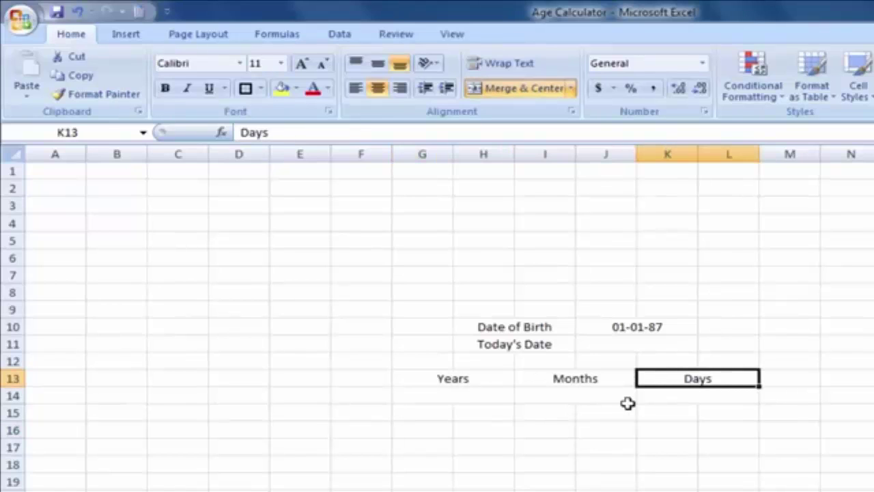
click(435, 402)
click(586, 405)
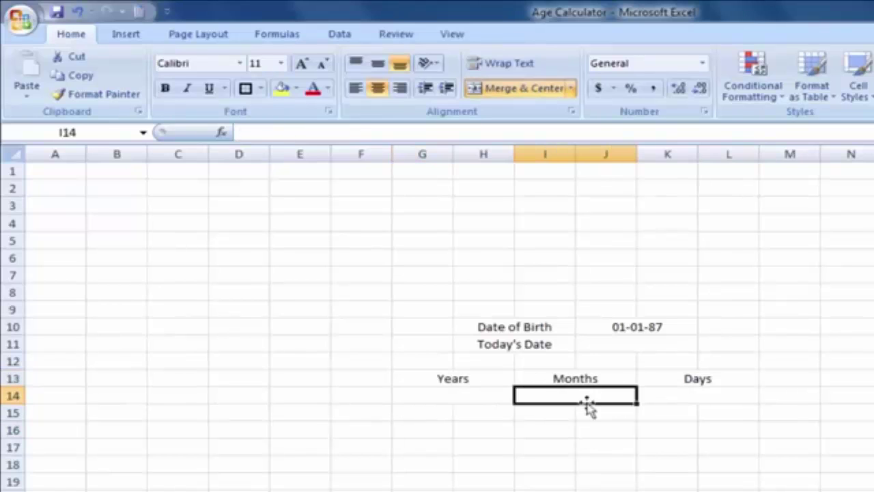
click(718, 400)
click(468, 400)
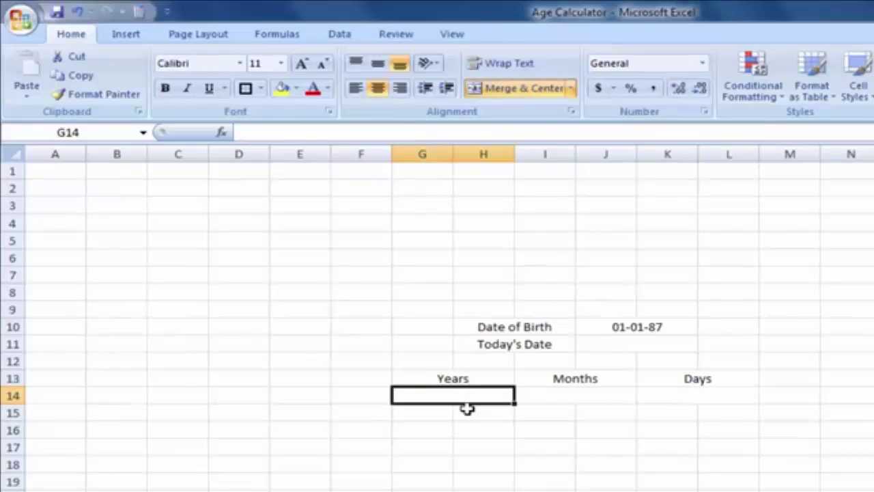
click(591, 391)
click(727, 383)
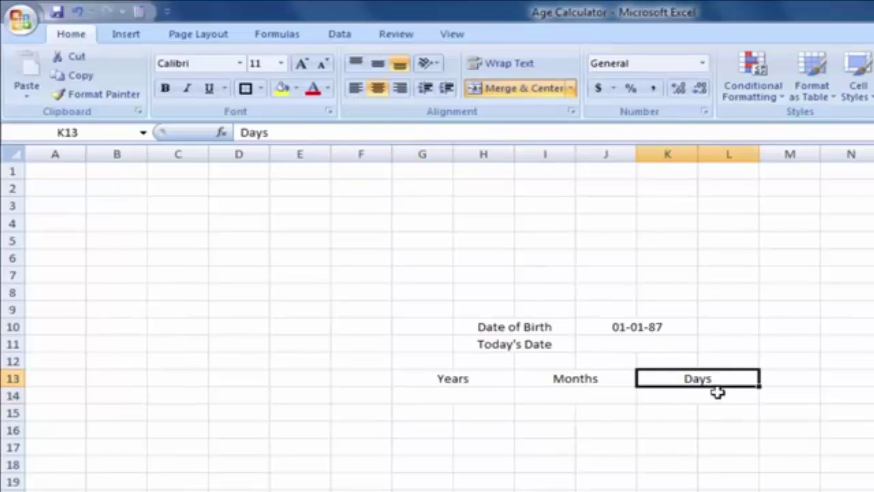
click(717, 395)
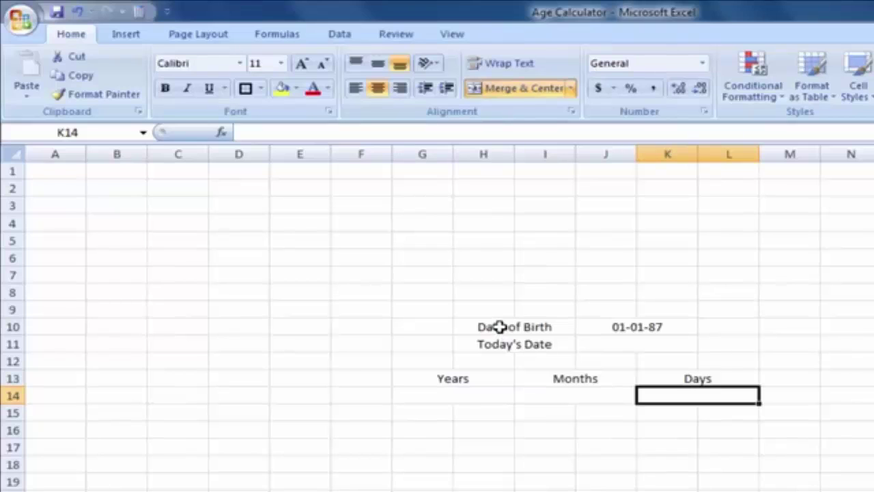
Step: Apply All Borders to the Date of Birth and Today's Date block, H10:K11
drag(491, 332, 652, 356)
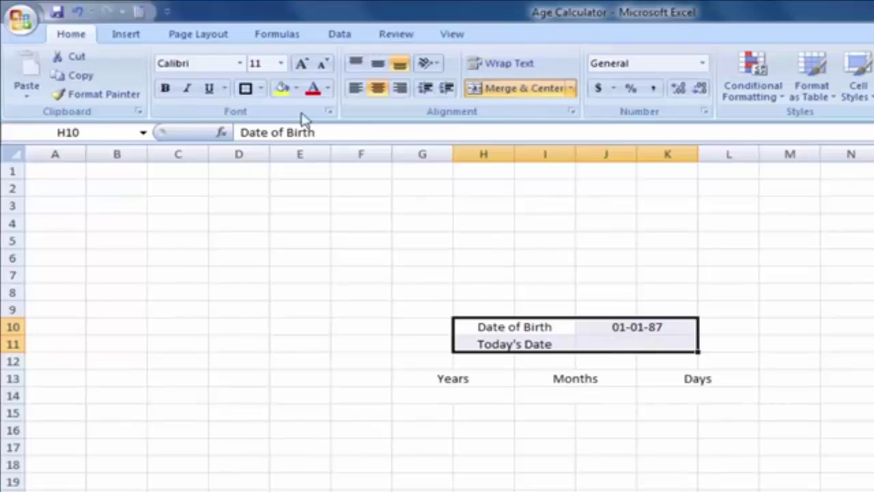
click(262, 88)
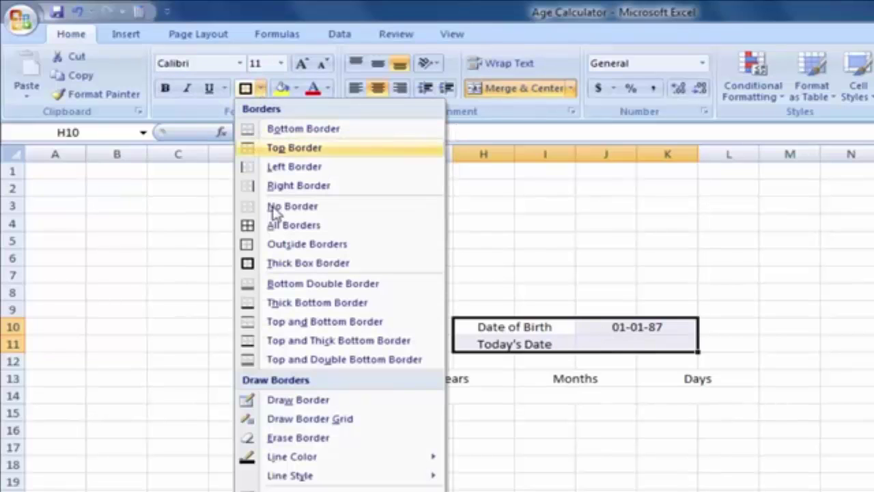
click(321, 226)
click(608, 359)
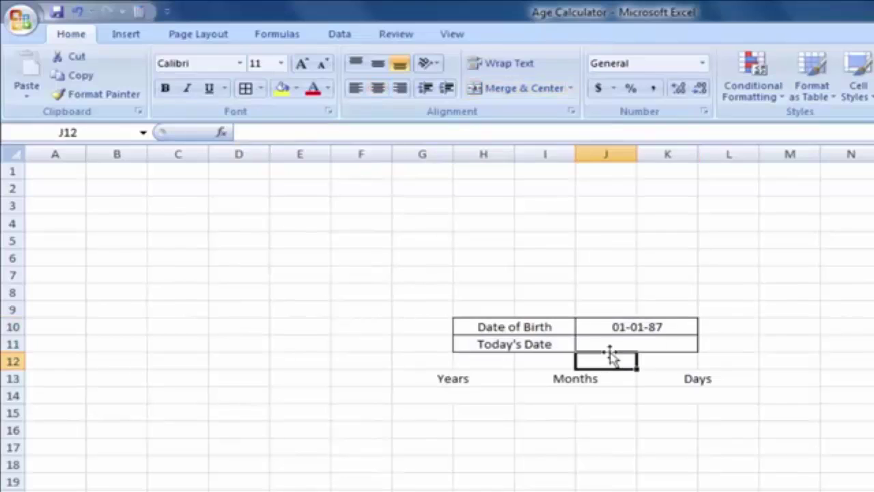
click(778, 326)
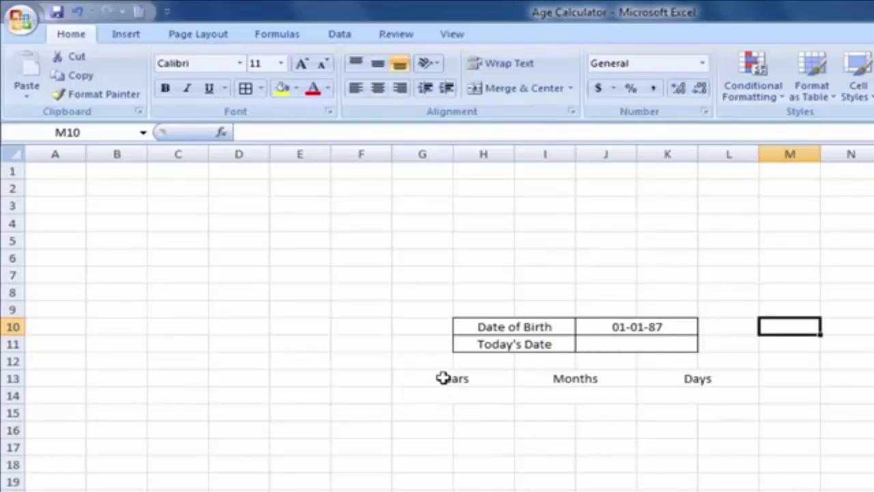
Step: Apply All Borders to the Years, Months and Days block, G13:L14
drag(442, 377, 691, 407)
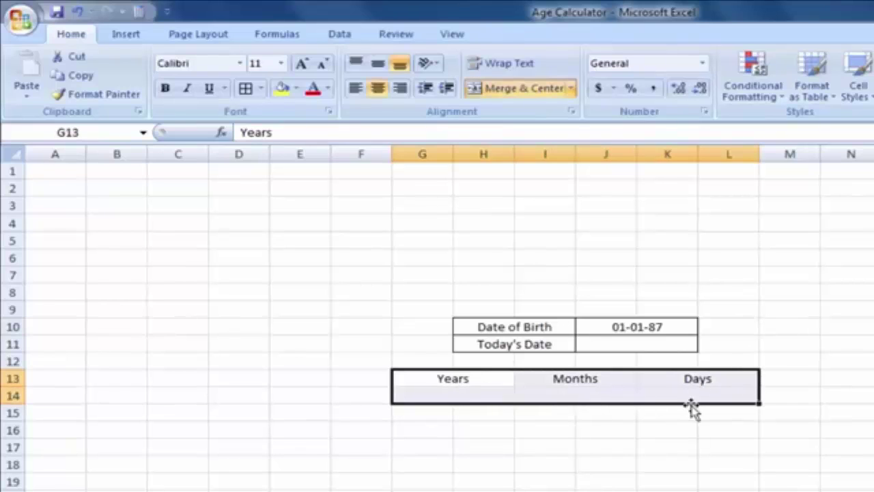
click(245, 89)
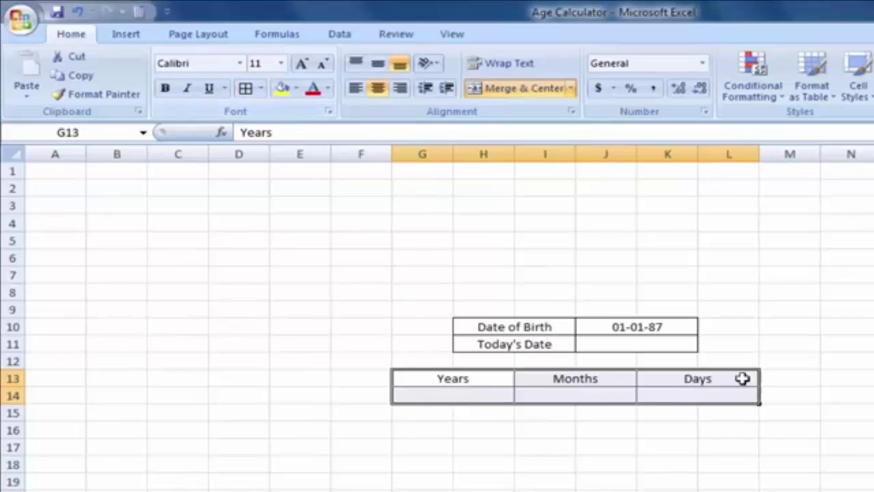
click(794, 343)
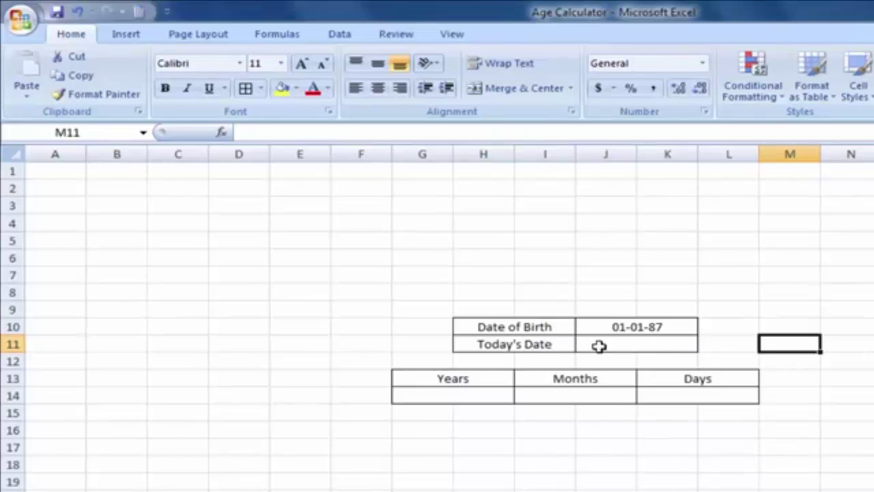
Step: Insert the current date, 06-11-2016, as a fixed value in the Today's Date cell J11
click(635, 345)
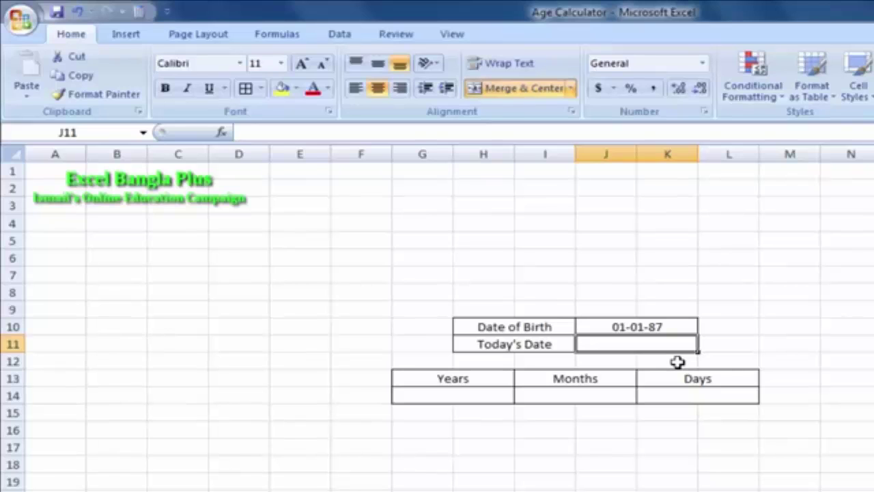
key(ctrl+semicolon)
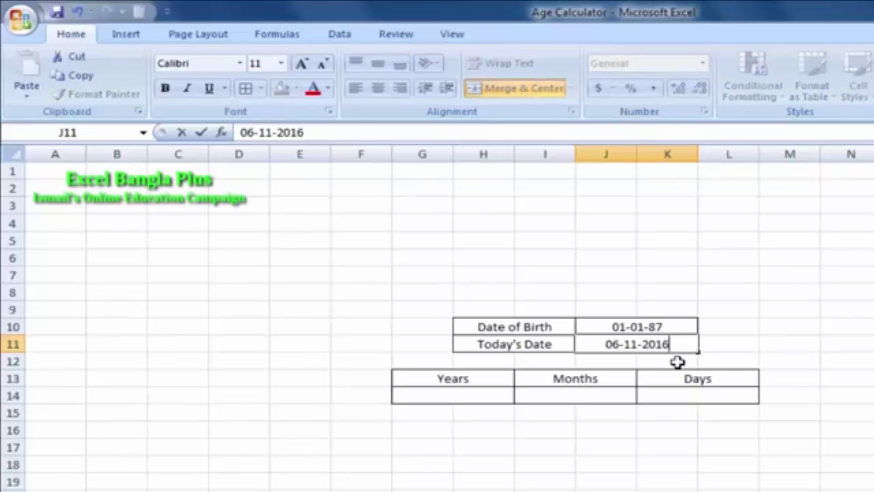
click(799, 348)
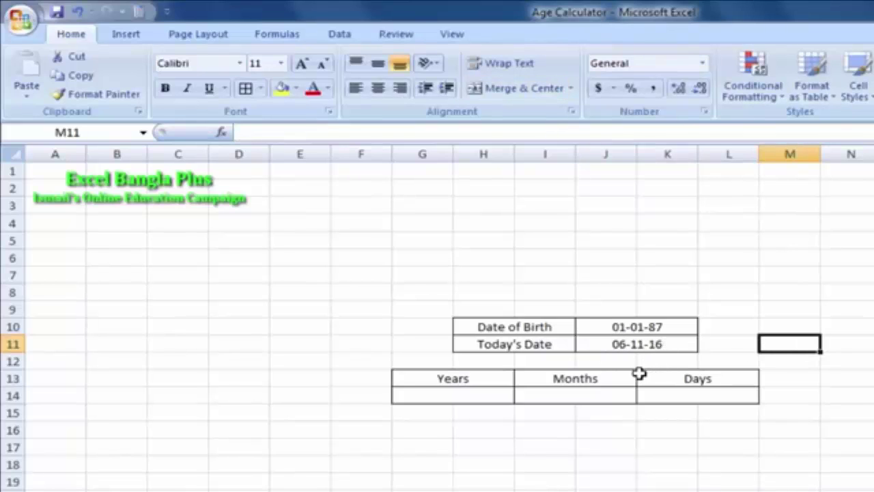
click(641, 346)
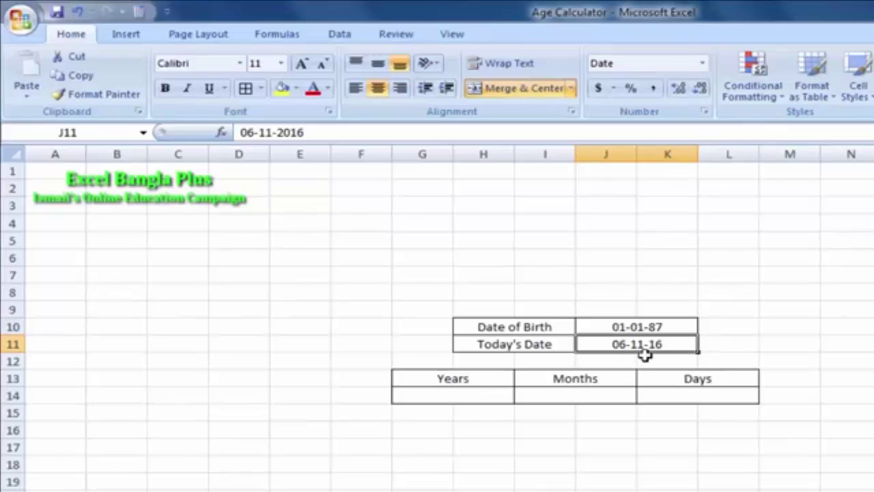
click(757, 349)
click(658, 345)
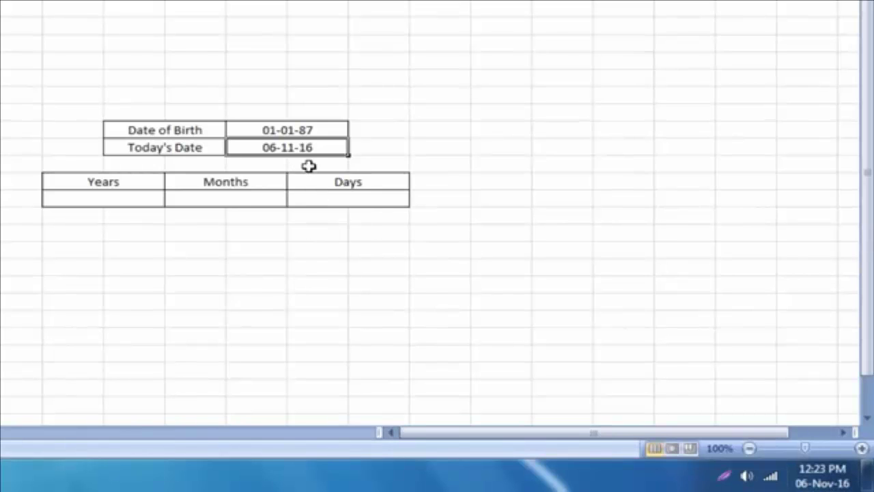
click(405, 146)
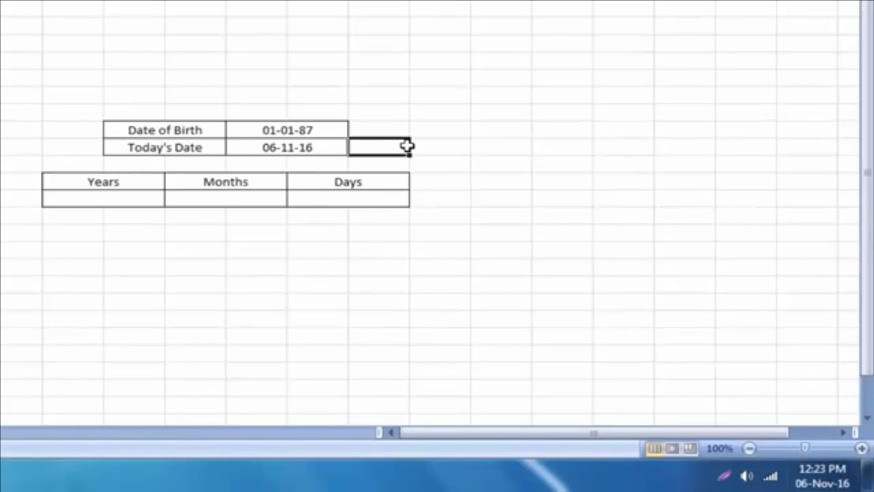
Step: Clear the Today's Date cell J11 and enter the formula =TODAY() in it
click(273, 148)
key(Delete)
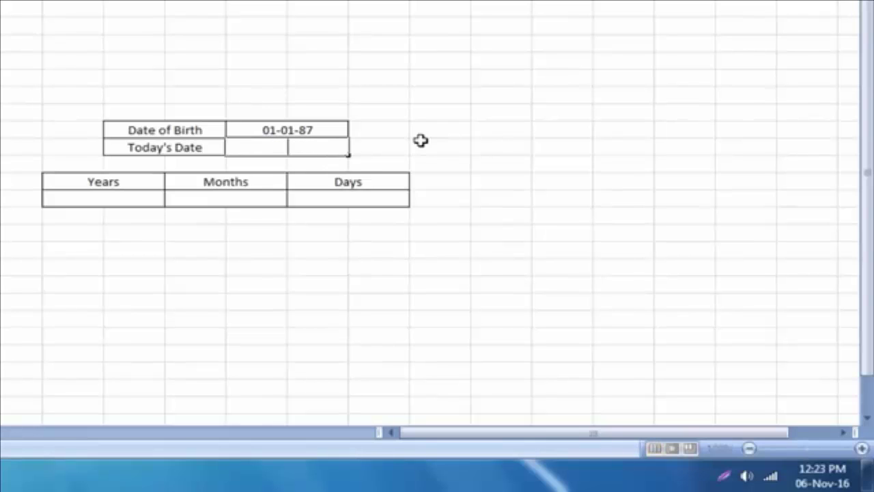
click(421, 143)
click(314, 142)
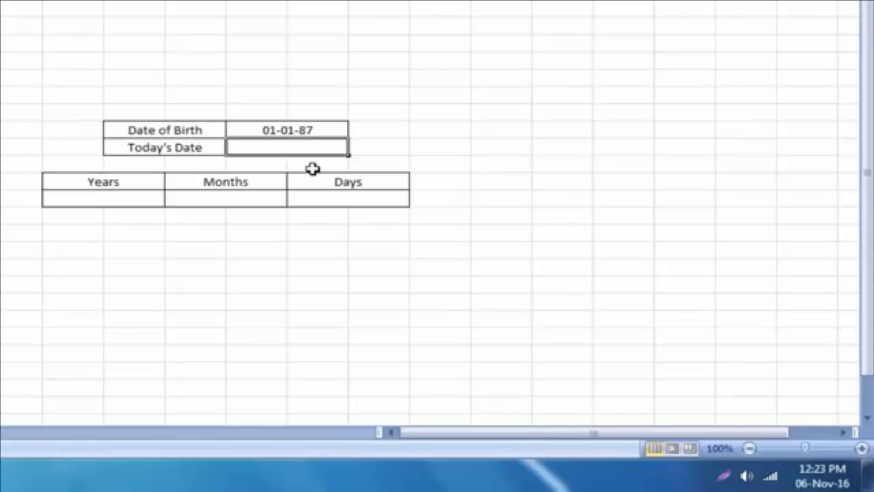
text(=)
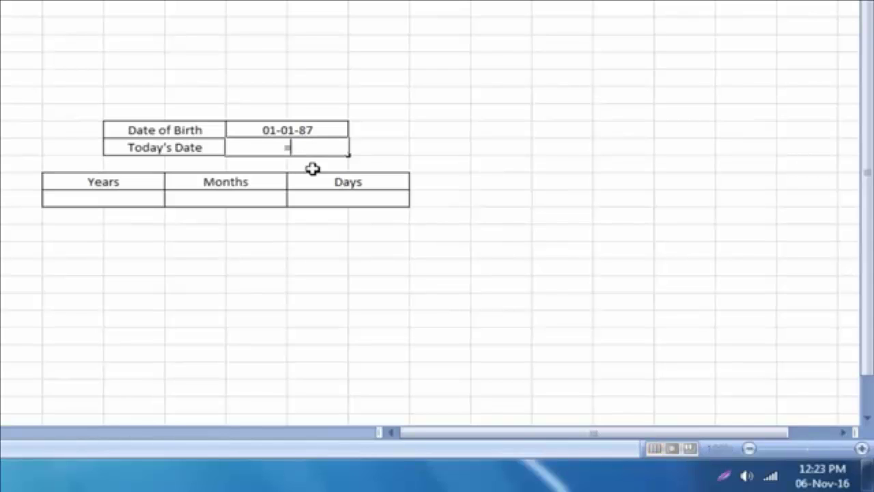
text(TO)
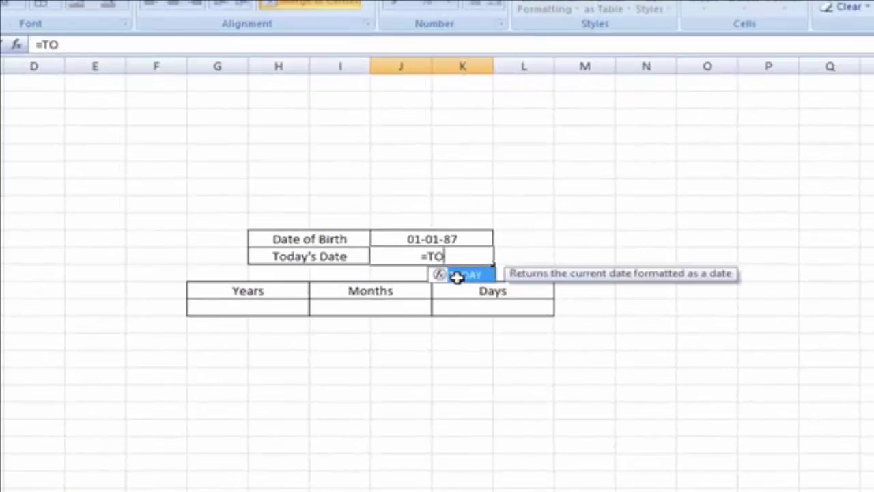
text(DA)
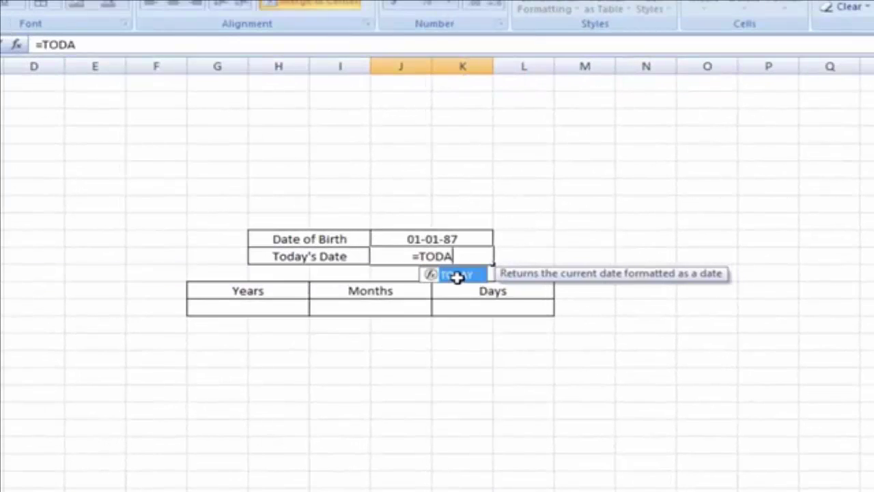
text(Y)
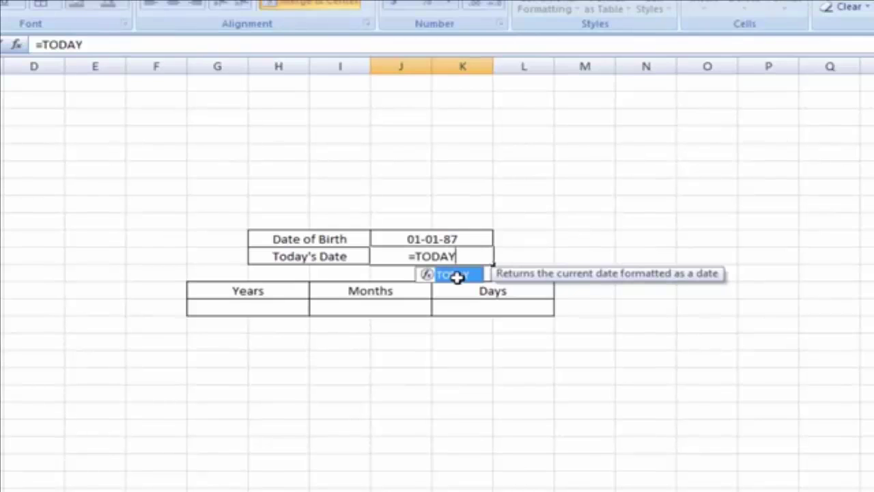
text(()
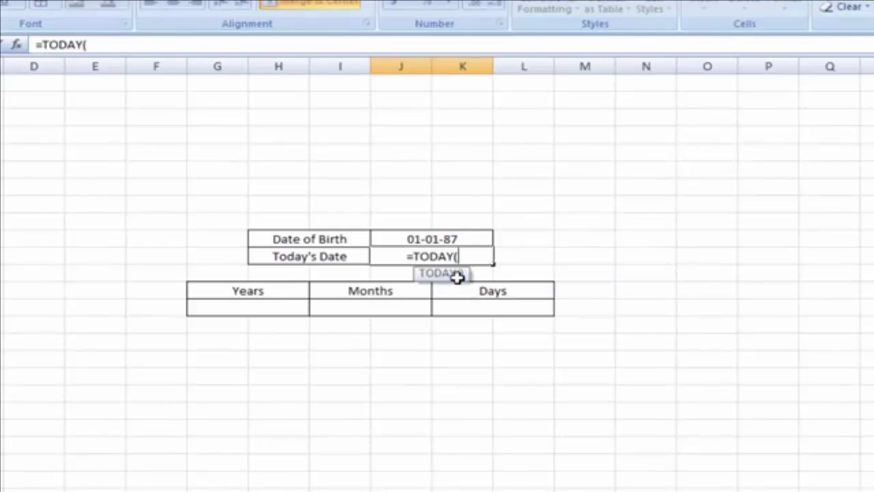
text())
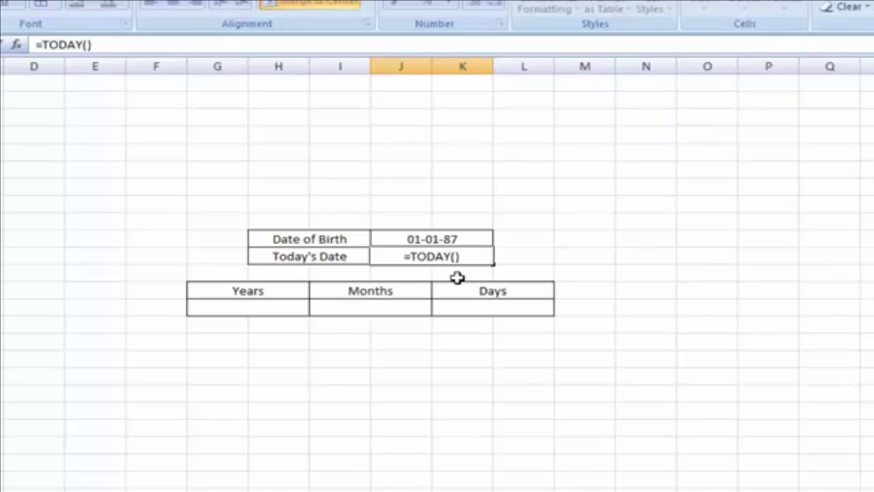
key(Return)
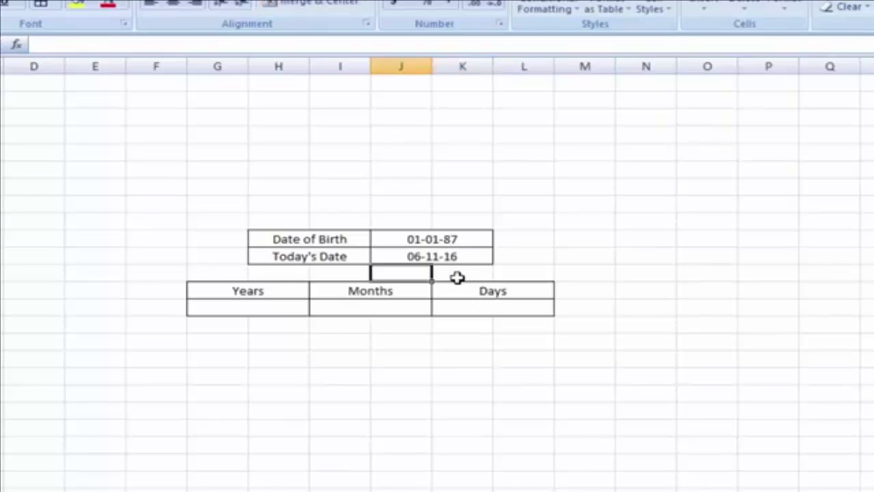
Step: Review the Date of Birth entry in J10 and the Today's Date formula in J11
click(633, 284)
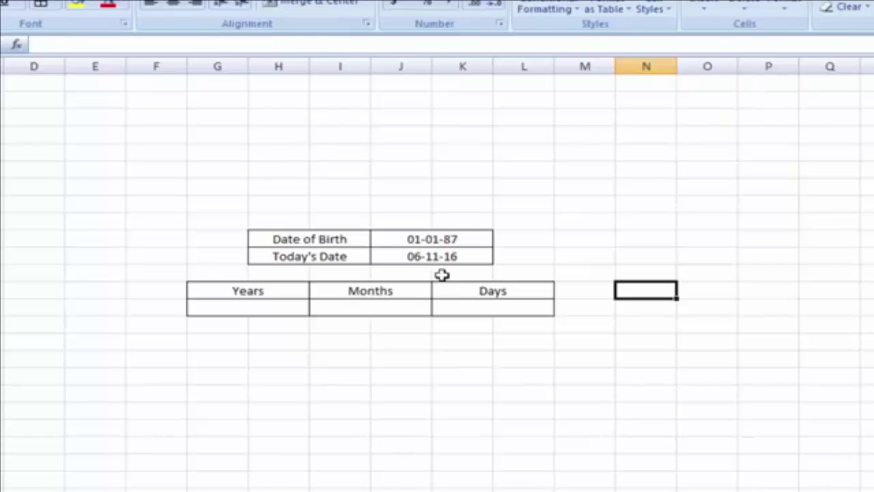
click(542, 258)
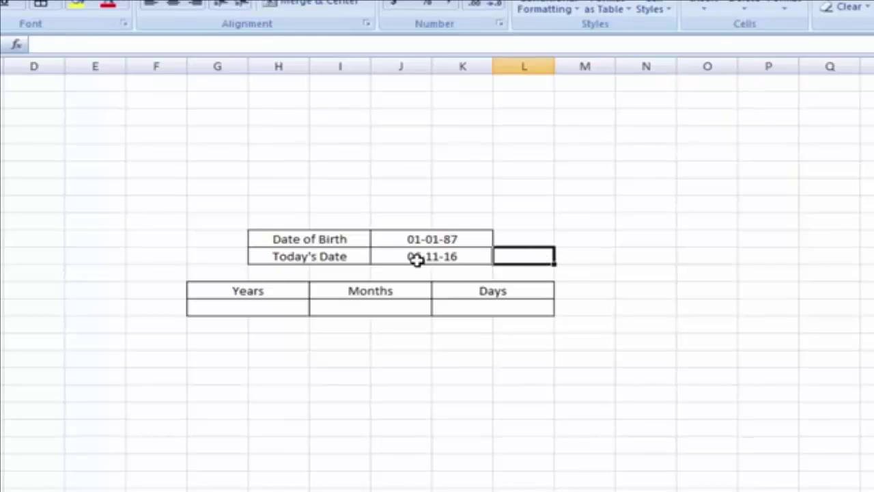
click(416, 261)
click(581, 270)
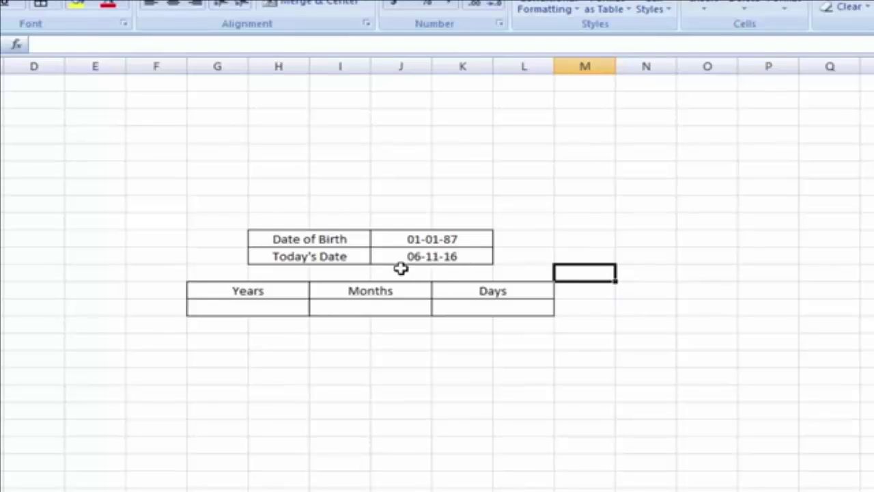
click(458, 241)
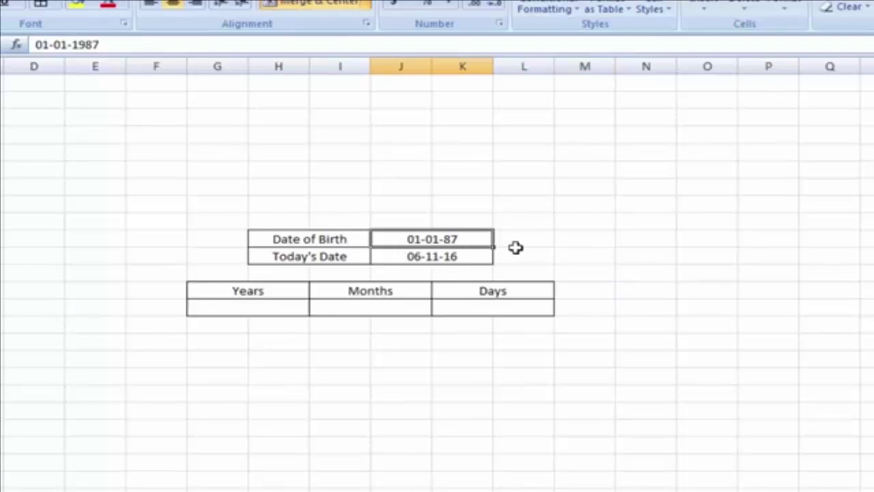
click(521, 268)
click(411, 267)
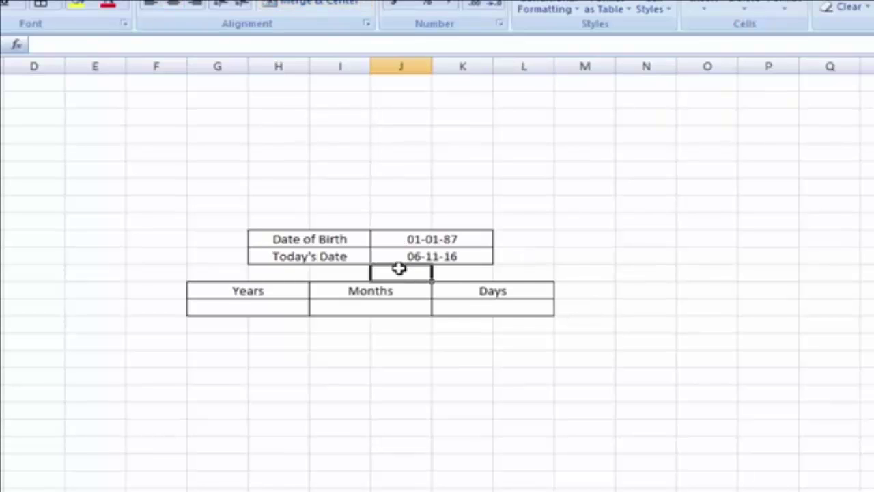
click(468, 257)
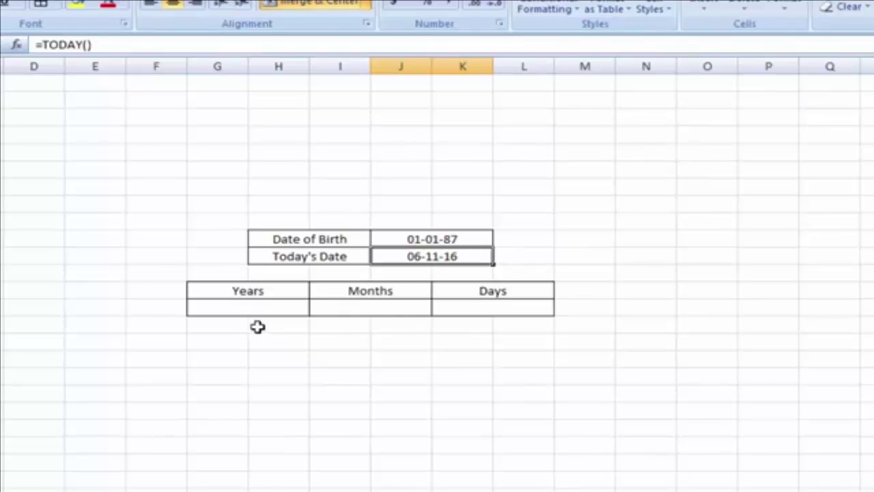
Step: Review the Years, Months and Days headers in row 13 and the empty Years result cell G14
click(266, 304)
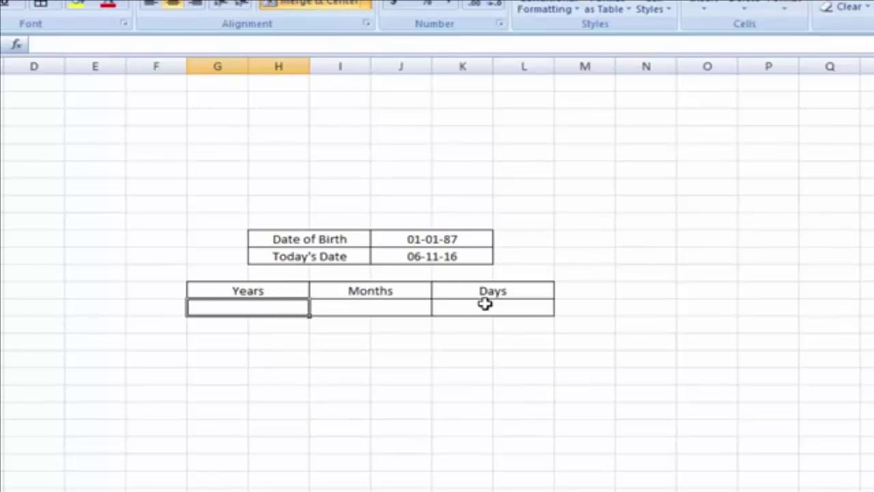
click(267, 288)
click(376, 288)
click(518, 293)
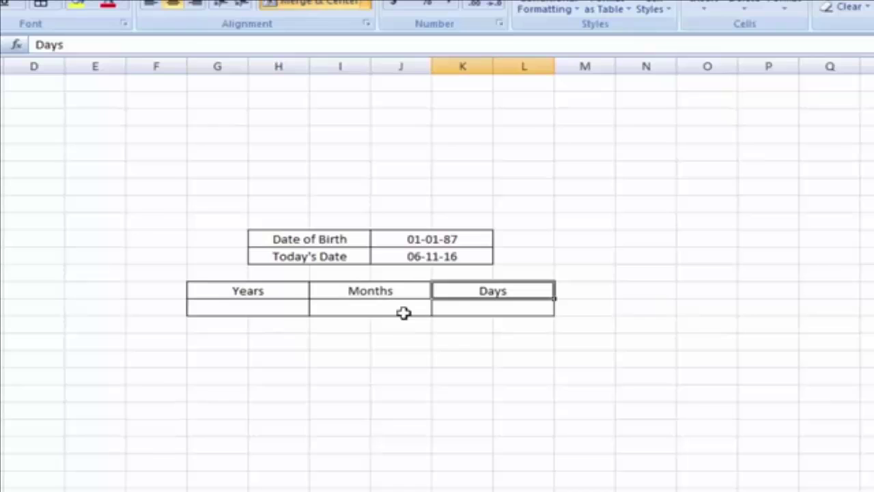
click(234, 294)
click(152, 293)
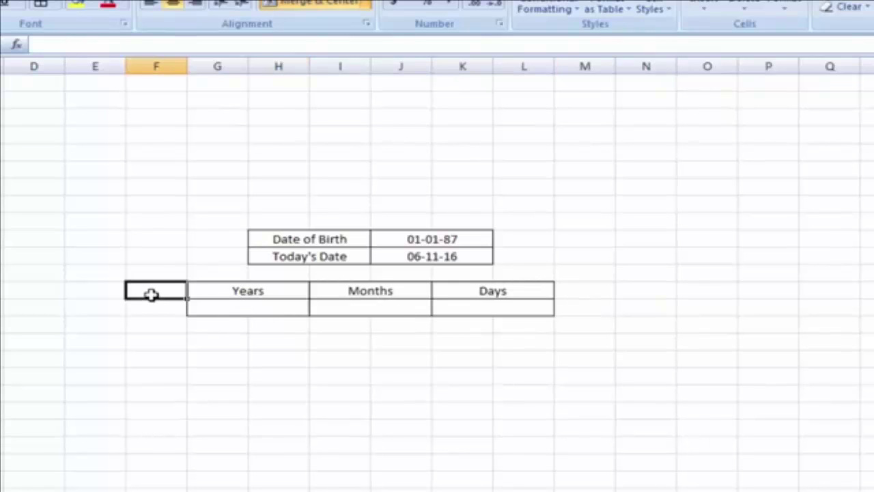
click(246, 294)
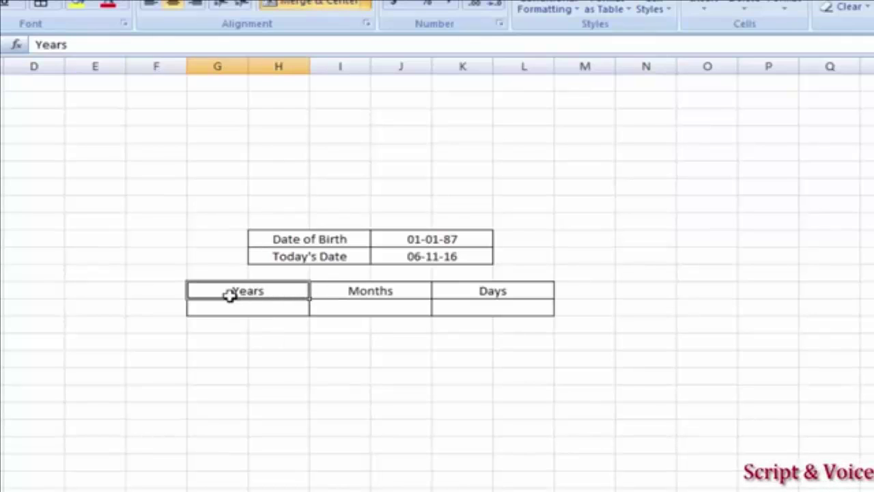
click(386, 292)
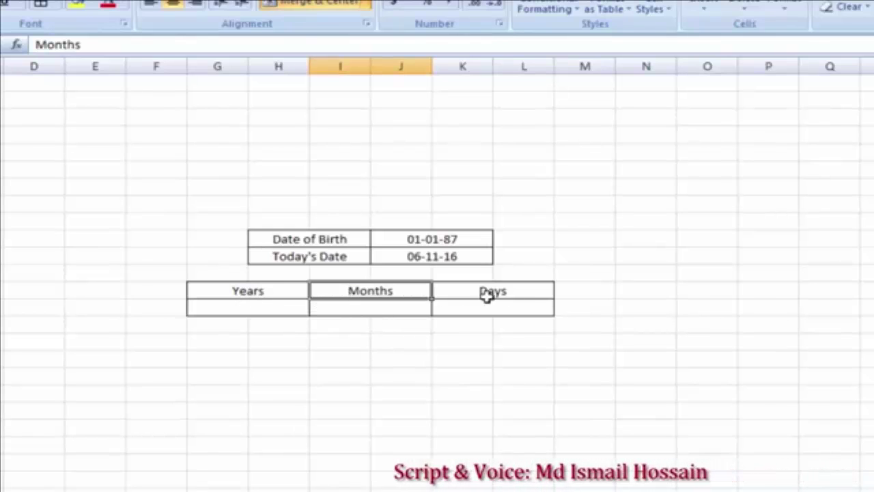
click(513, 295)
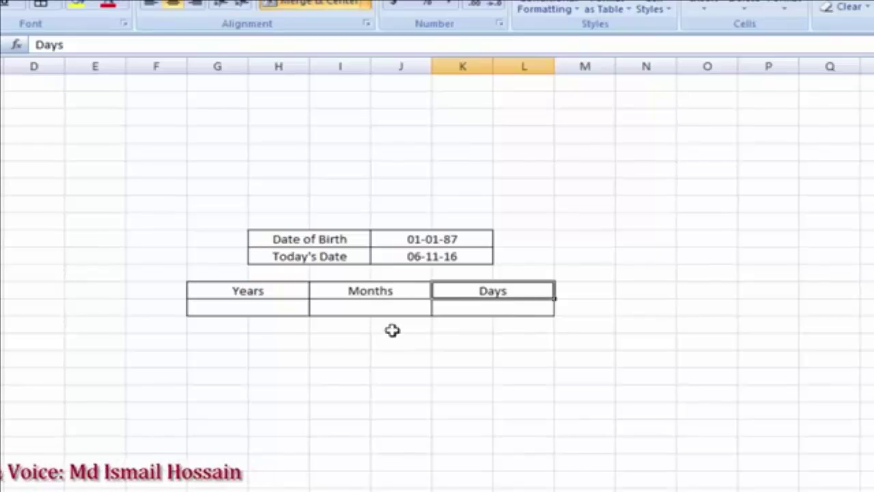
Step: Enter the formula =DATEDIF(J10,J11,"Y") in the Years result cell G14, using the Date of Birth and Today's Date cells
click(300, 312)
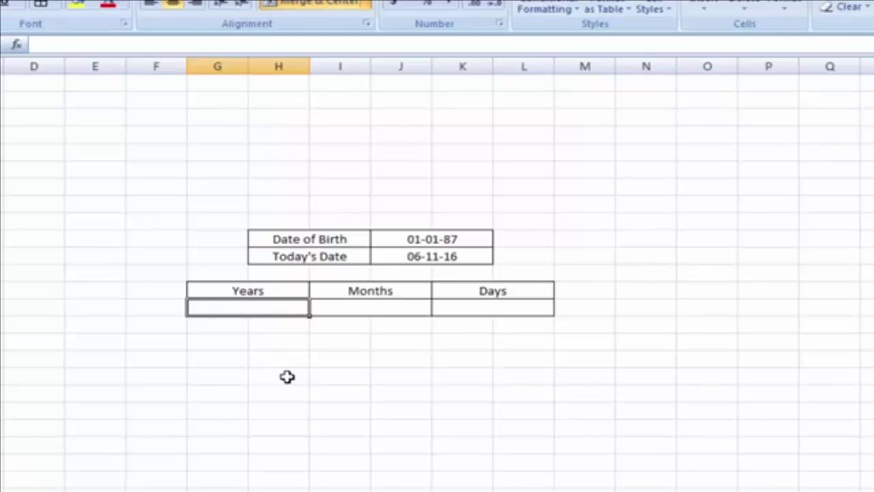
text(=)
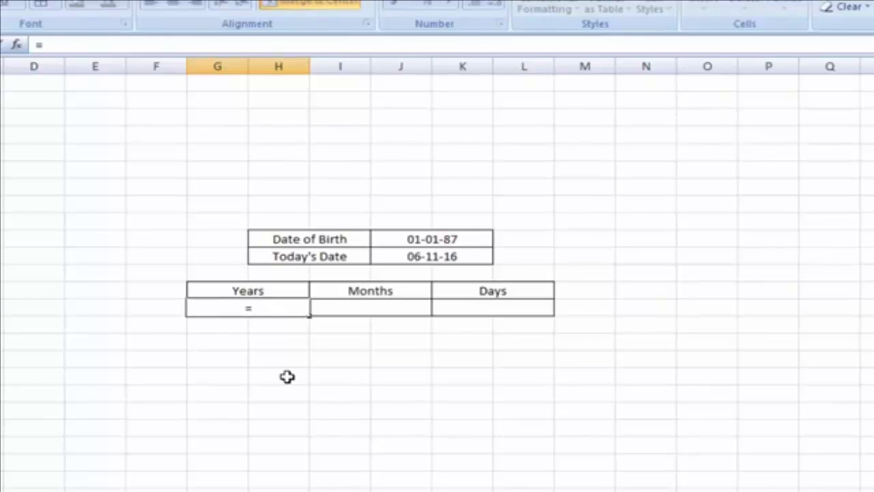
text(DA)
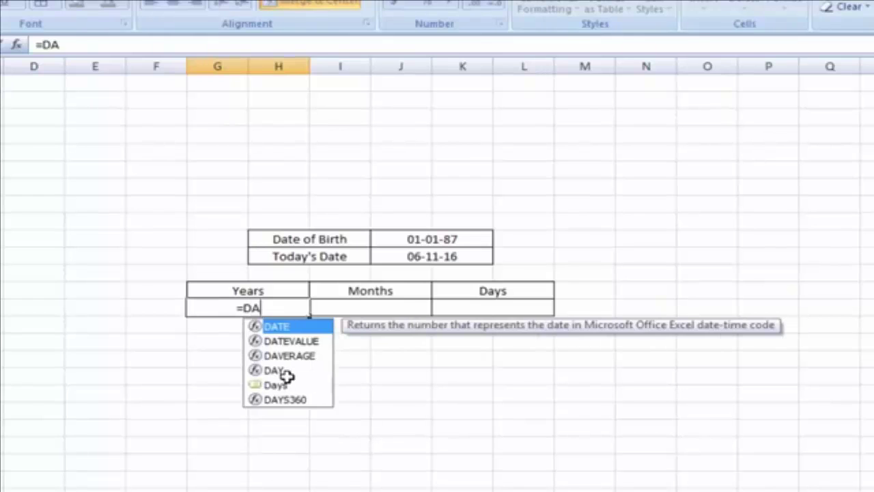
text(TED)
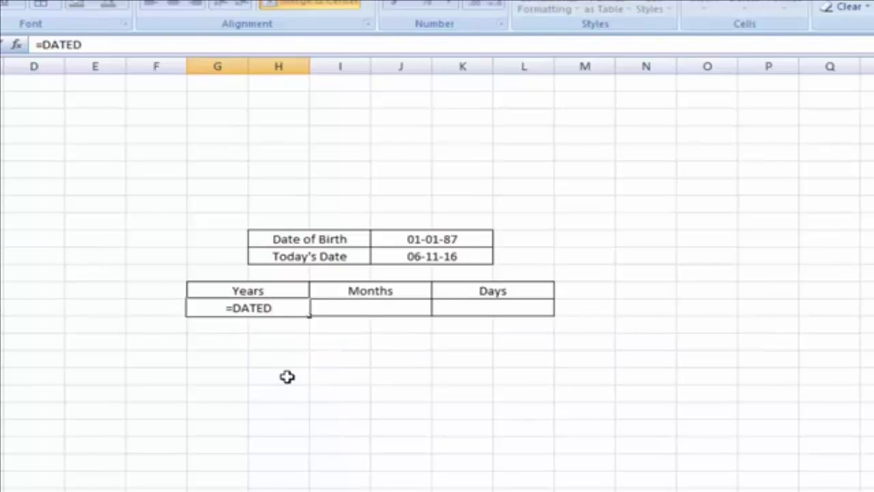
text(IF)
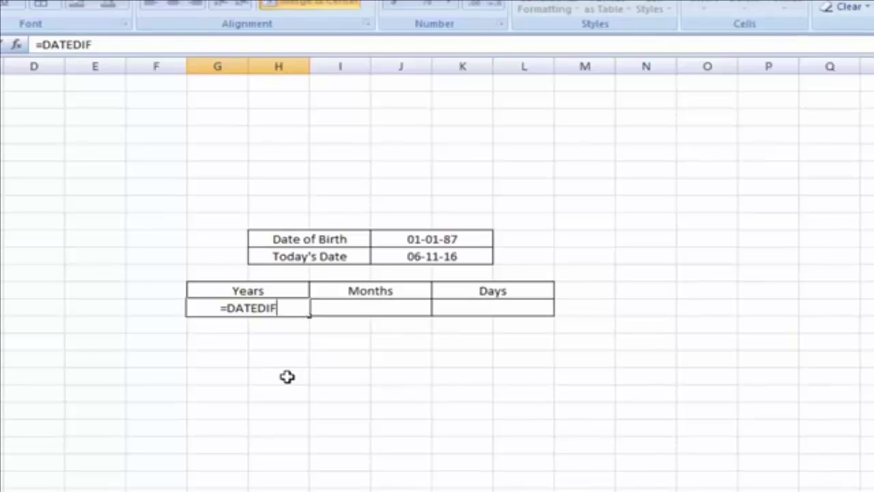
text(()
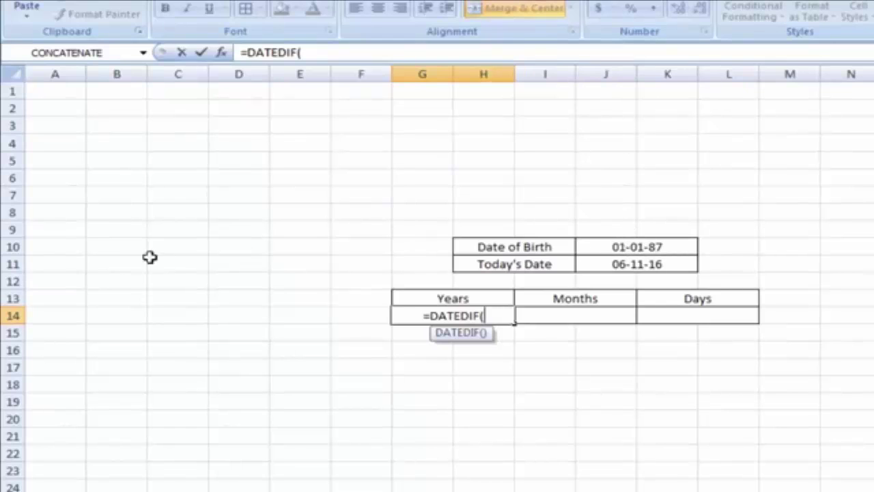
click(626, 247)
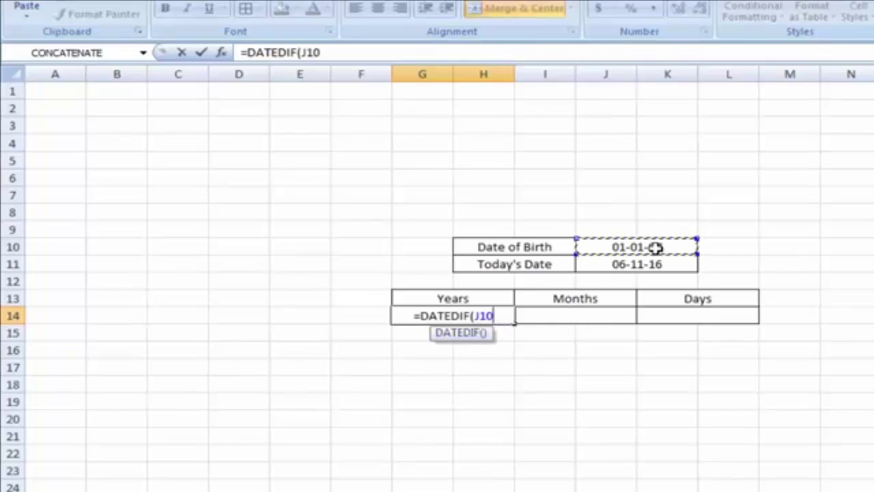
text(,)
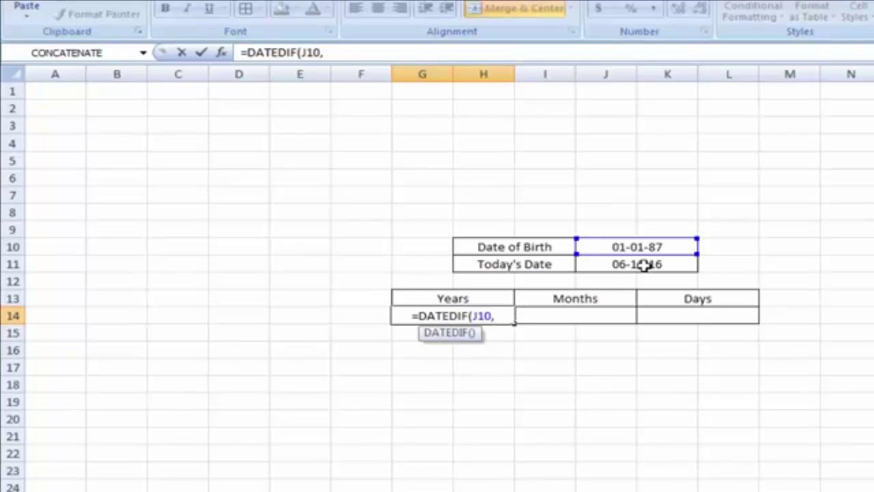
click(645, 265)
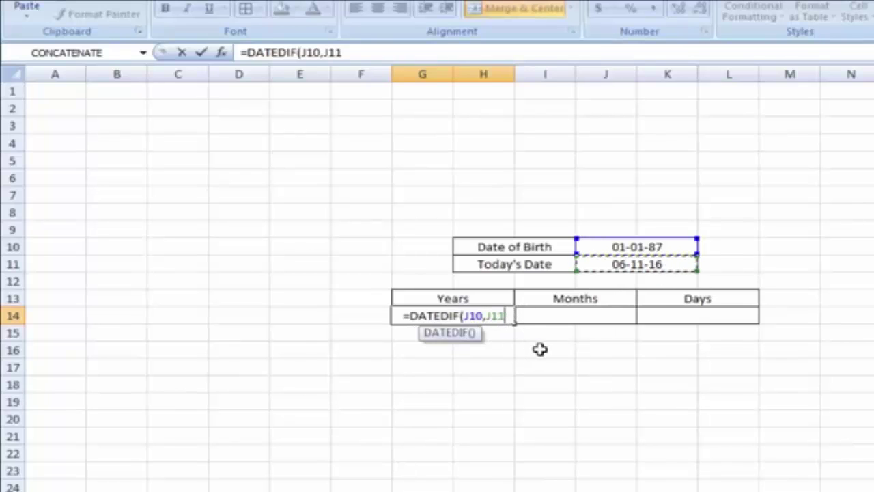
text(,)
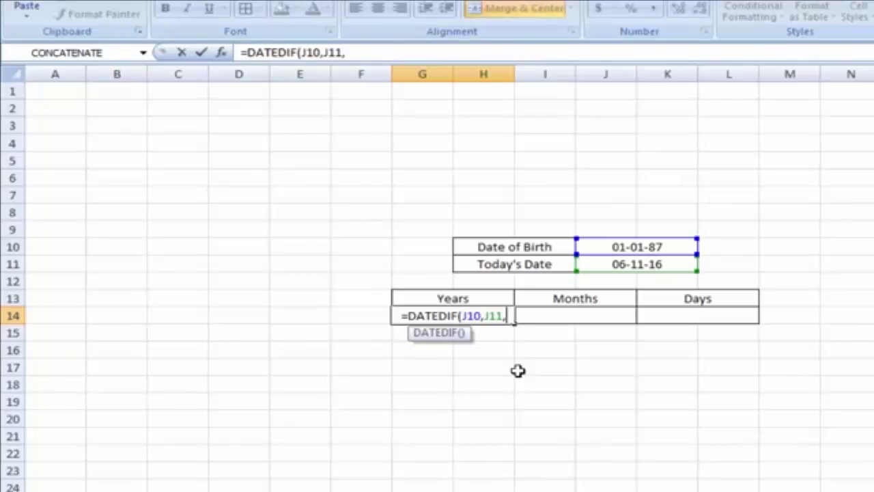
text(")
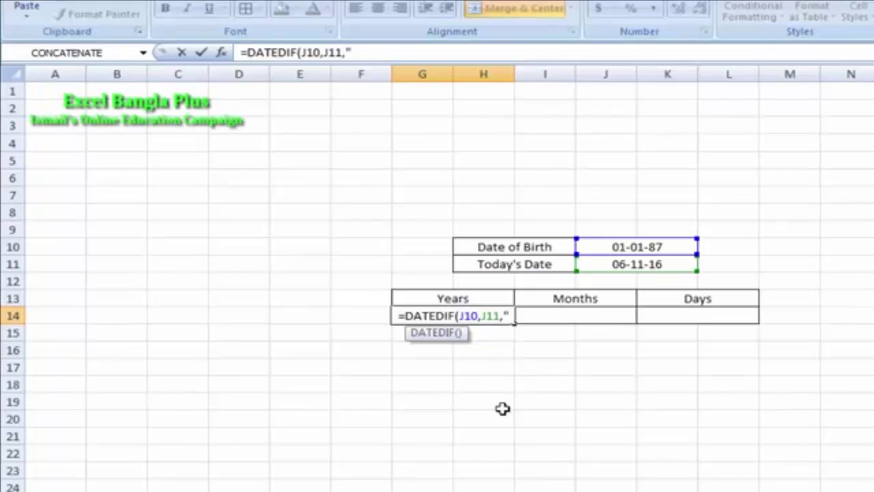
text(Y)
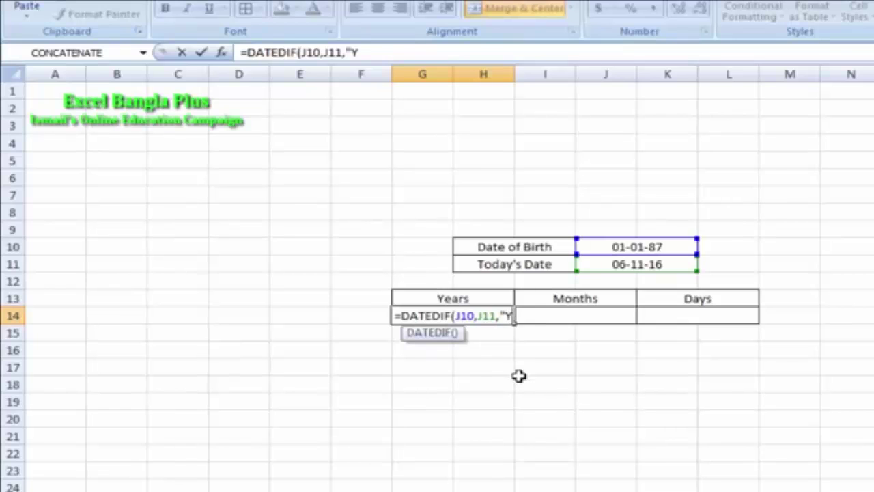
text(")
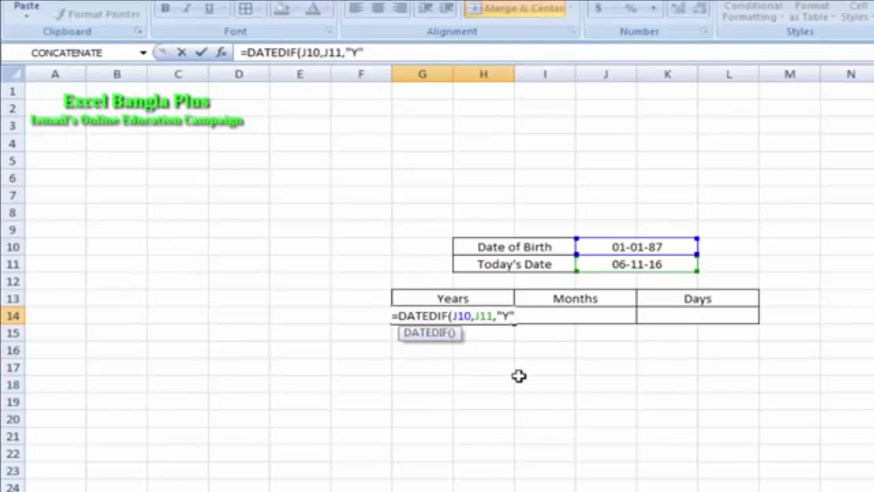
text())
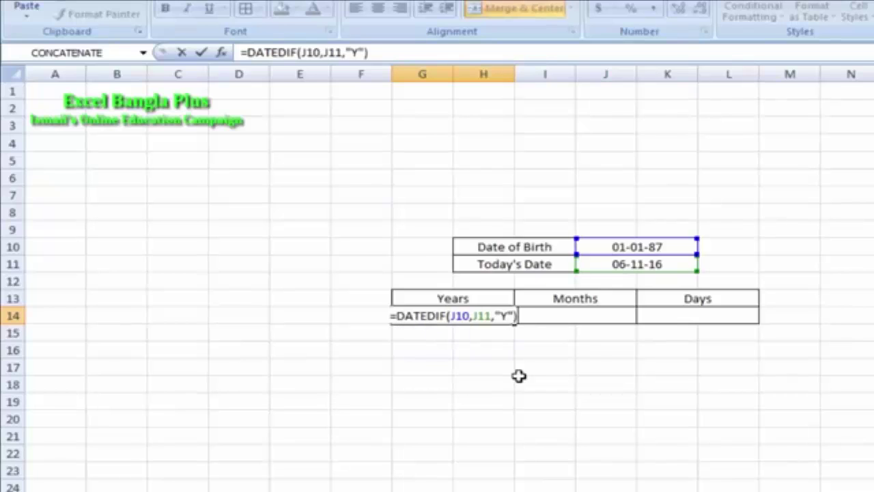
key(Return)
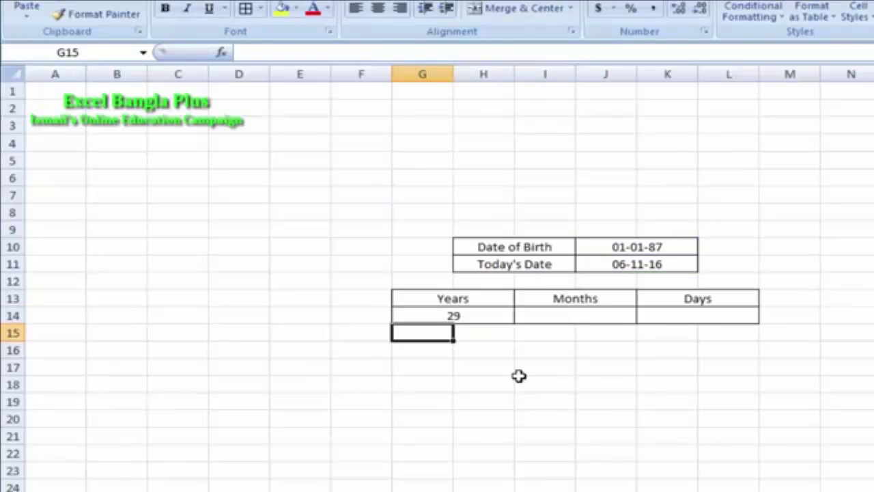
click(519, 377)
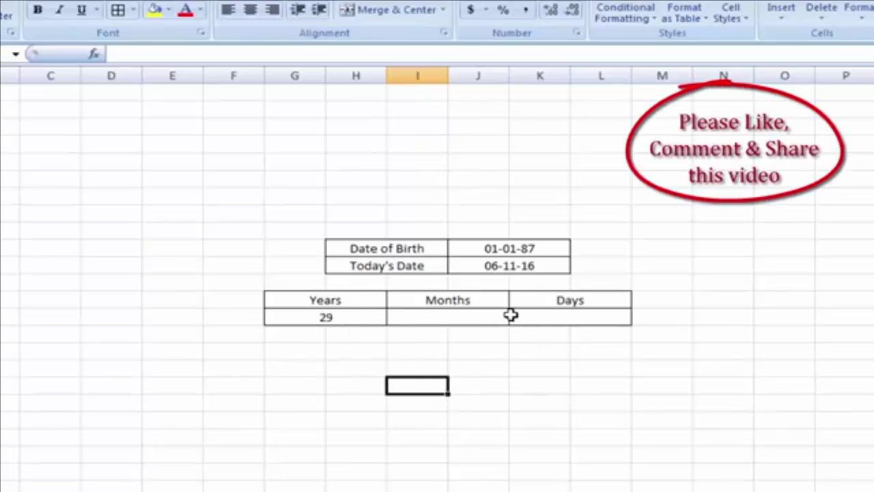
Step: Enter the formula =DATEDIF(J10,J11,"YM") in the Months result cell I14 to calculate the remaining months
click(455, 318)
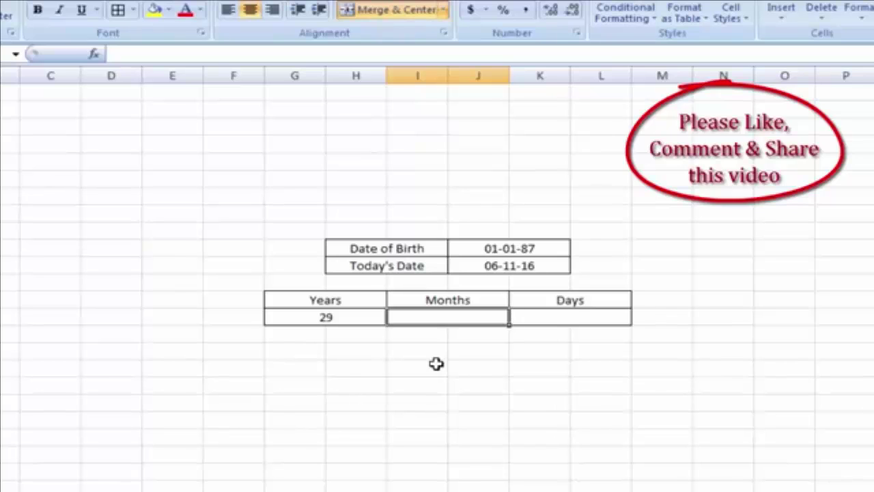
text(=)
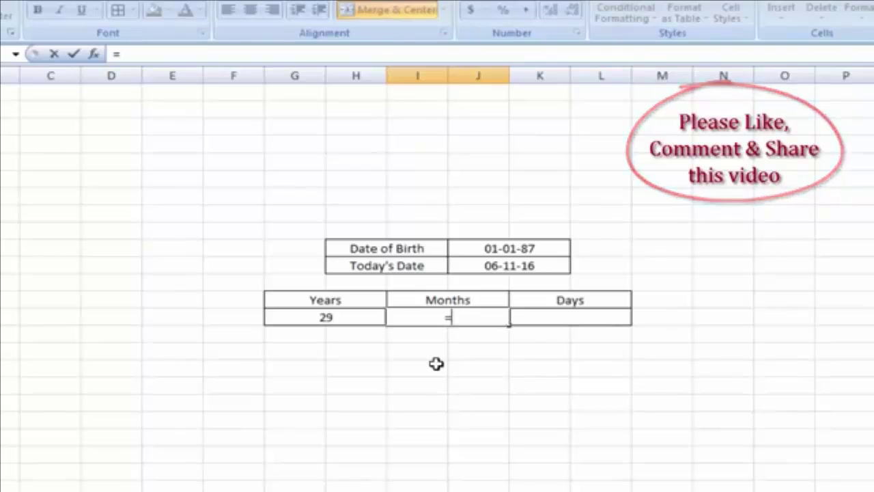
text(DATED)
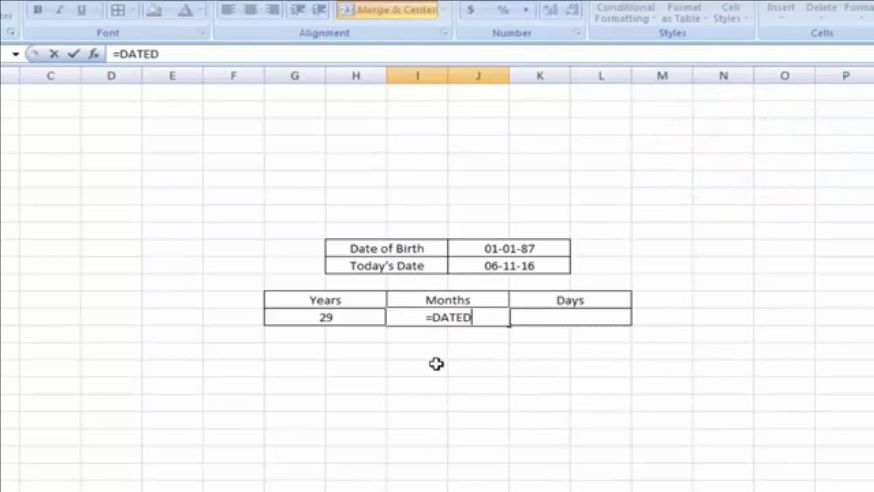
text(IF)
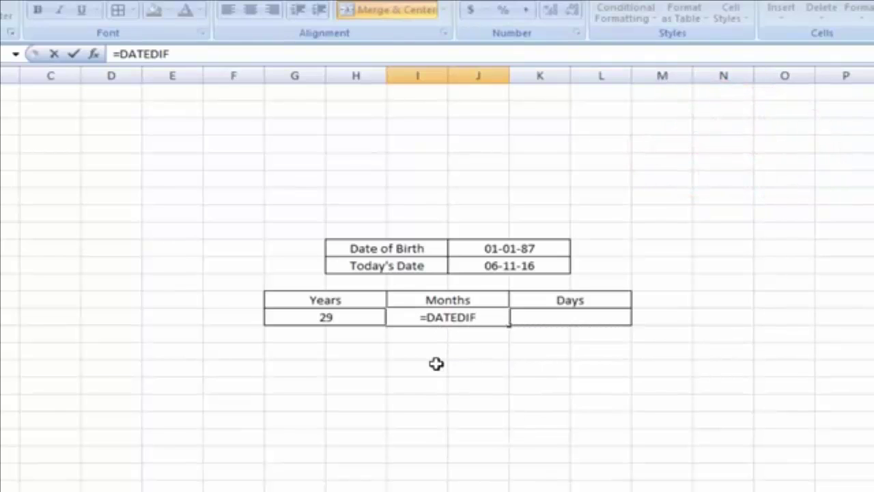
text(()
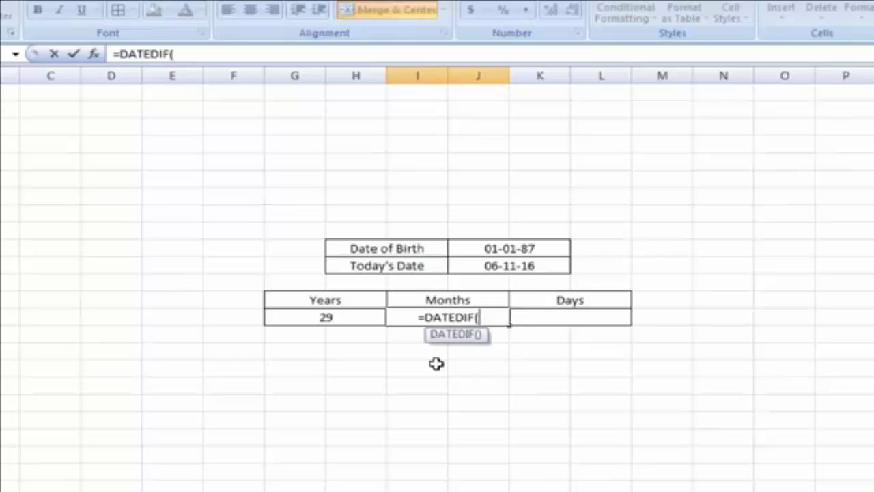
click(519, 248)
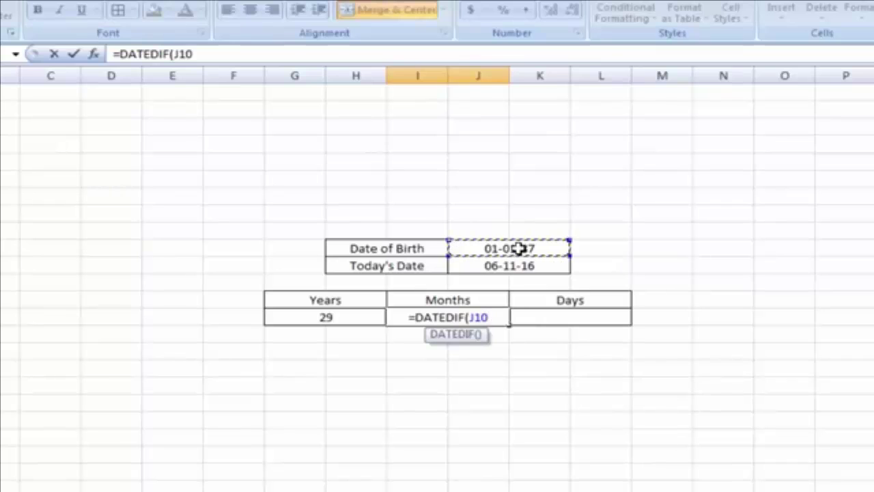
text(,)
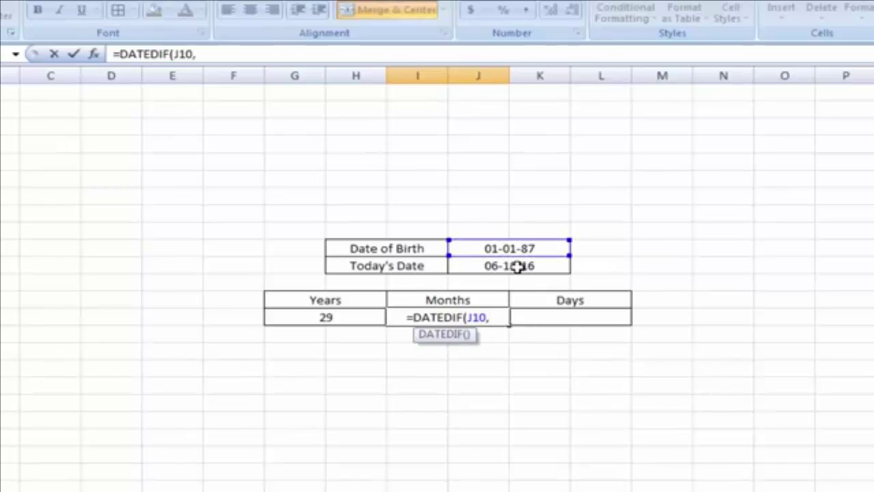
click(516, 267)
text(,)
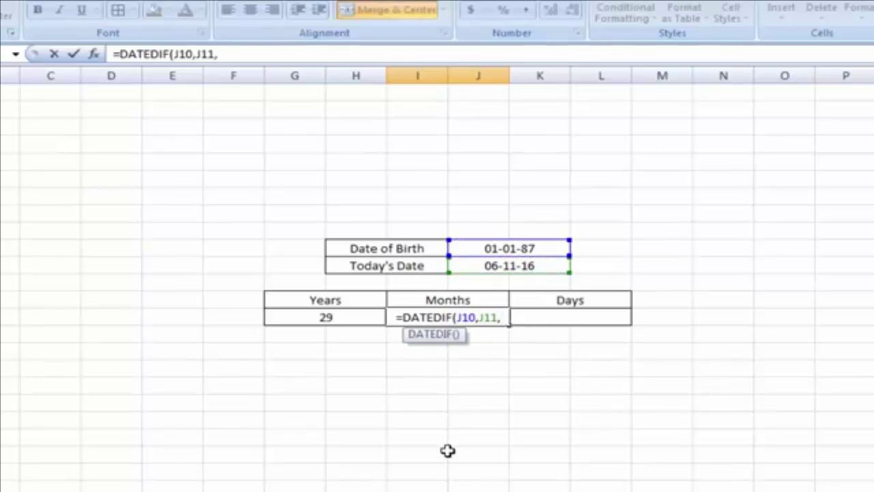
text(")
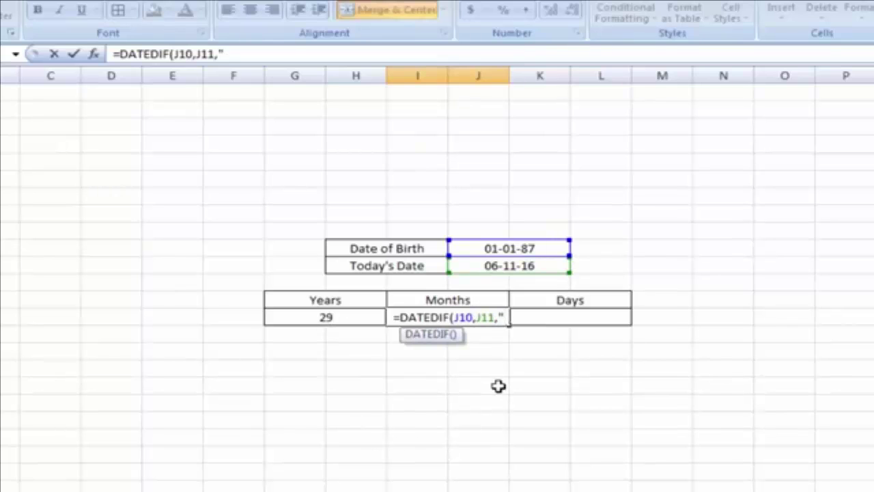
text(Y)
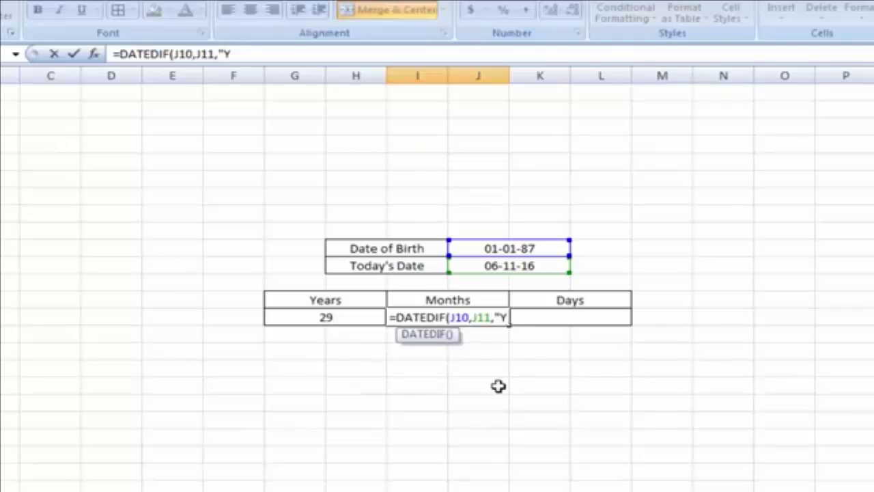
text(M)
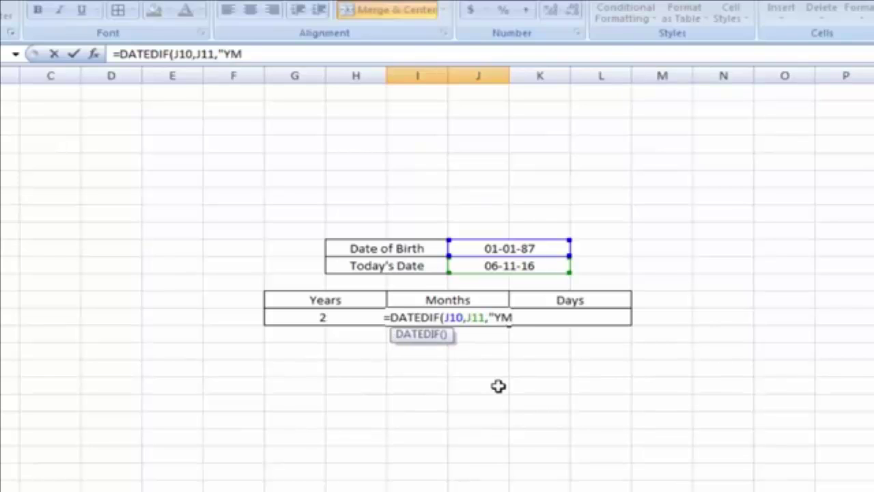
text(")
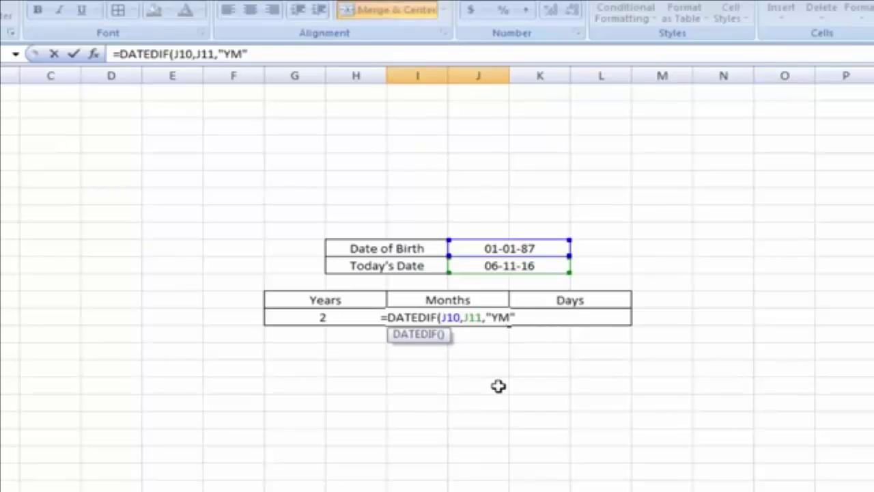
text())
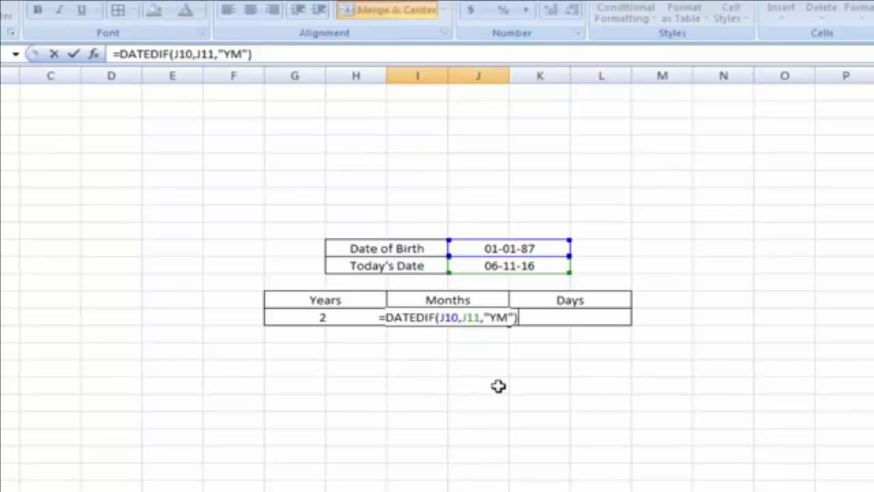
key(Return)
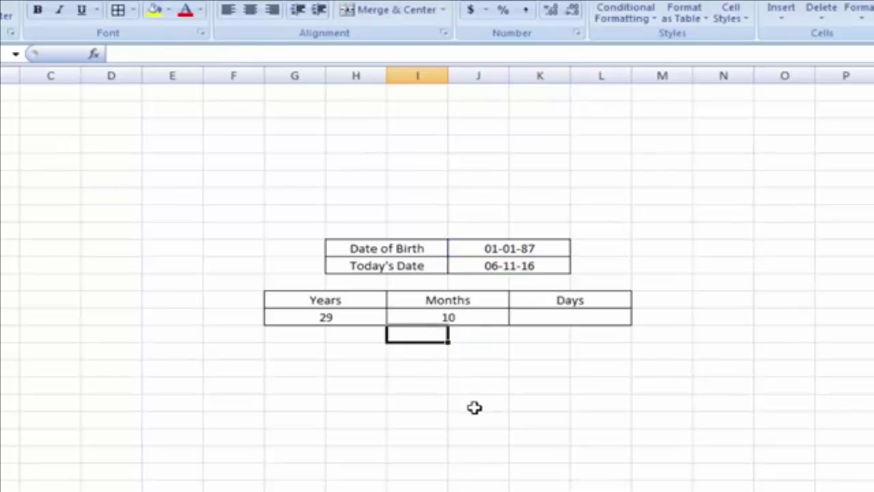
click(475, 406)
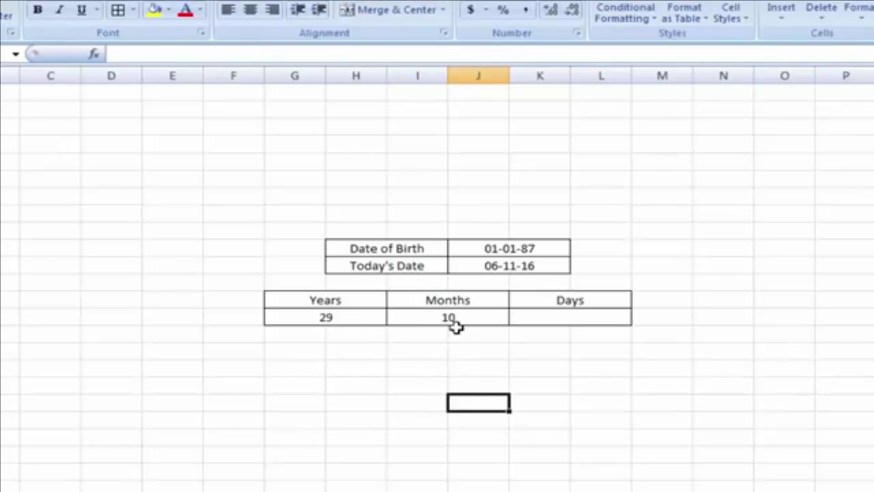
Step: Enter the formula =DATEDIF(J10,J11,"MD") in the Days result cell K14 to calculate the remaining days
click(571, 320)
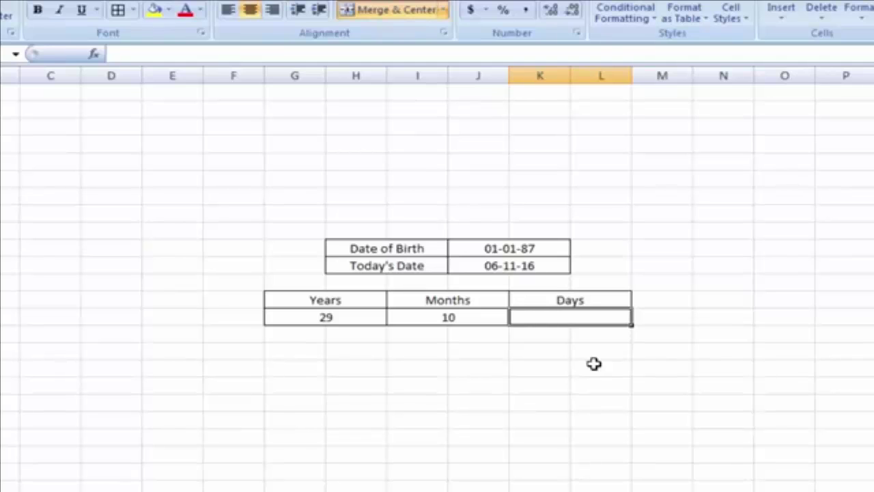
text(=)
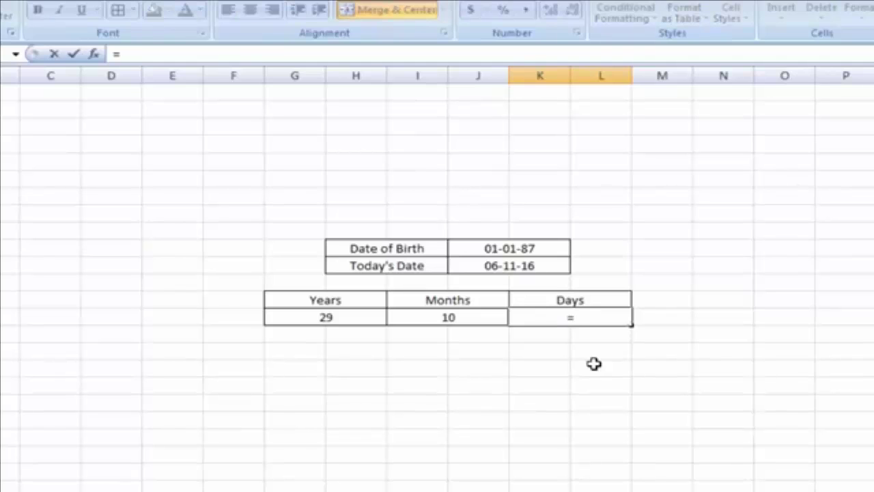
text(DATE)
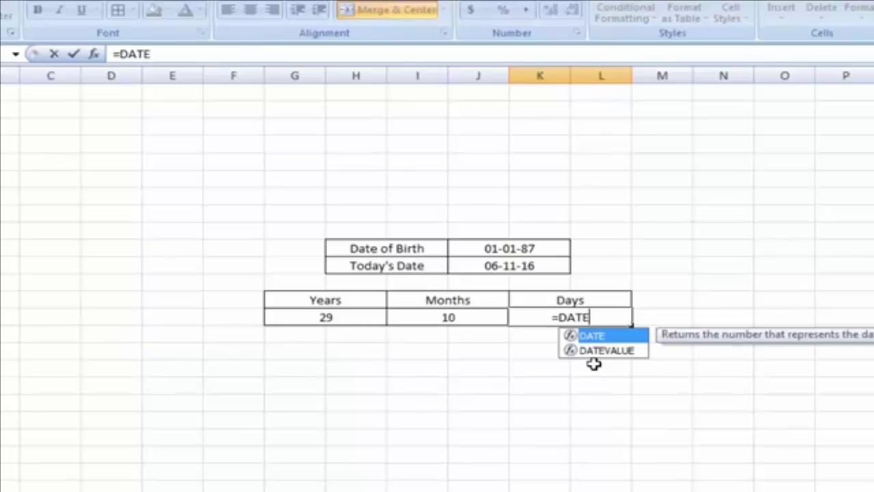
text(DIF)
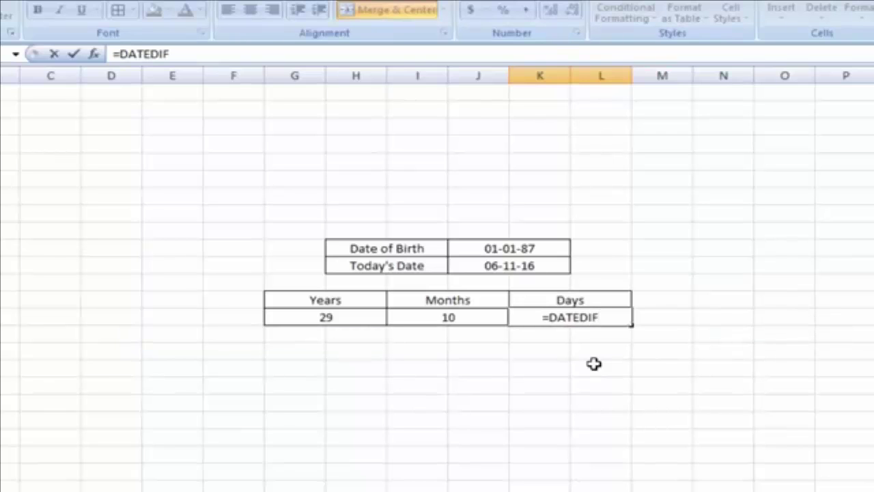
text(()
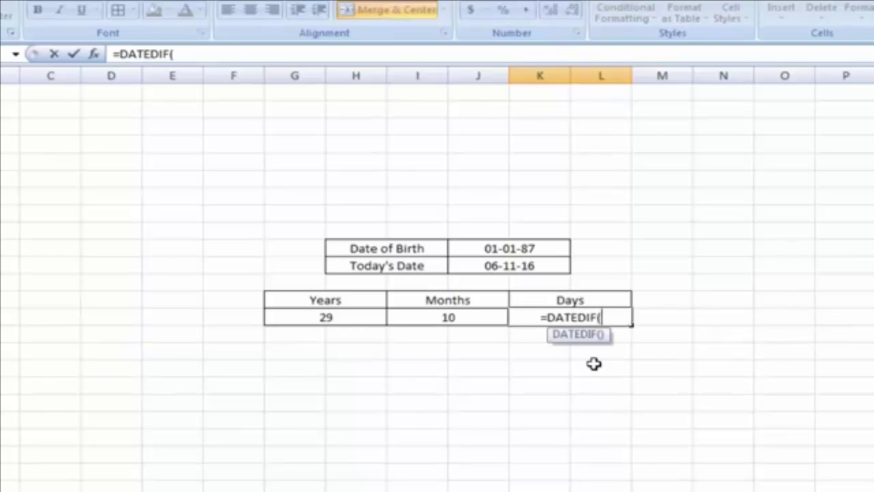
click(520, 248)
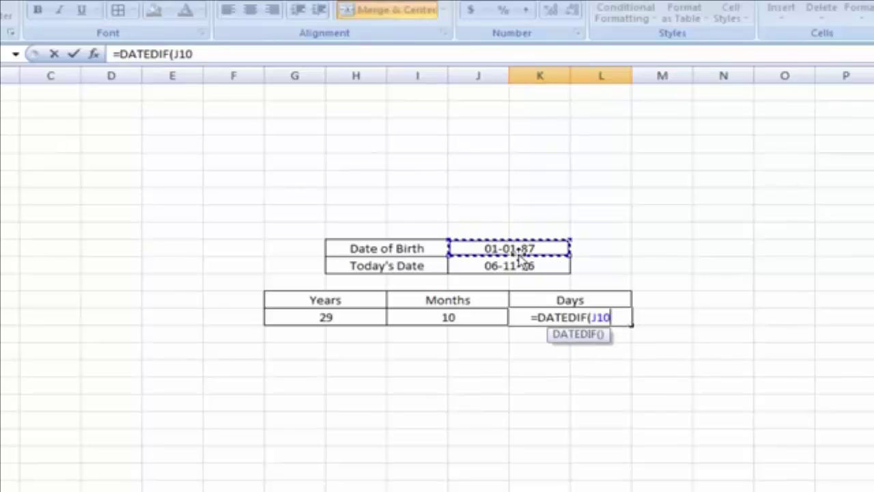
text(,)
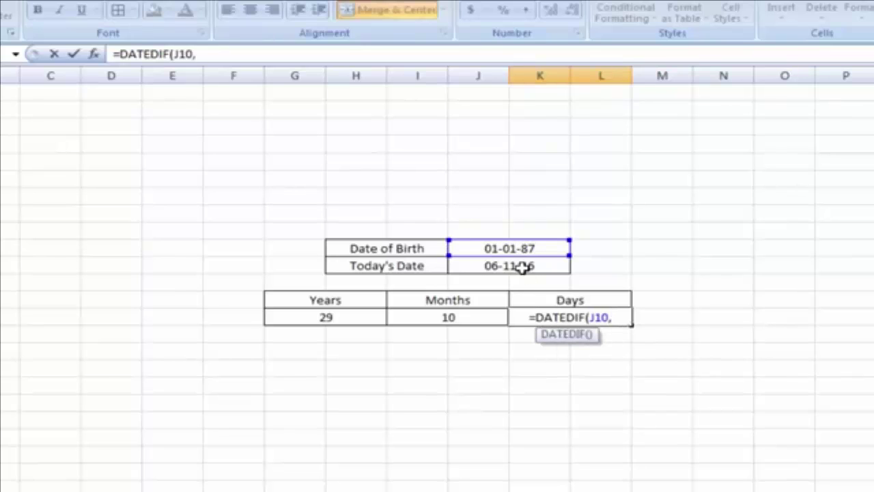
click(522, 267)
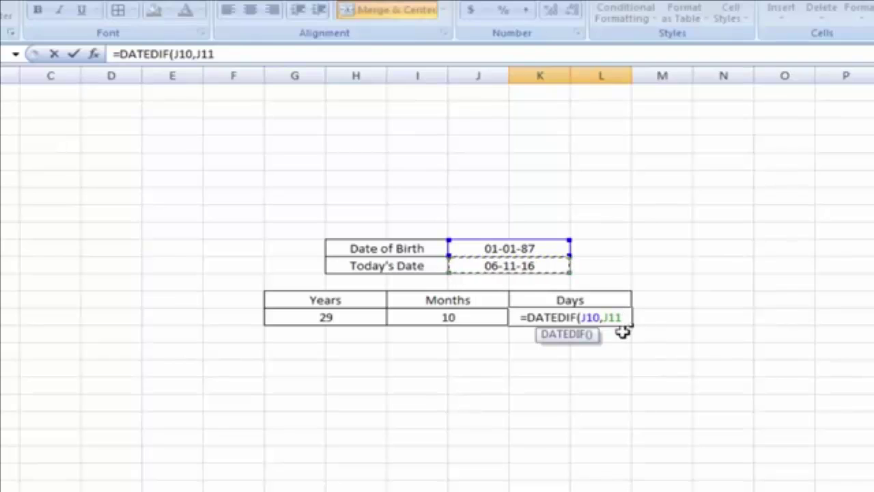
text(,)
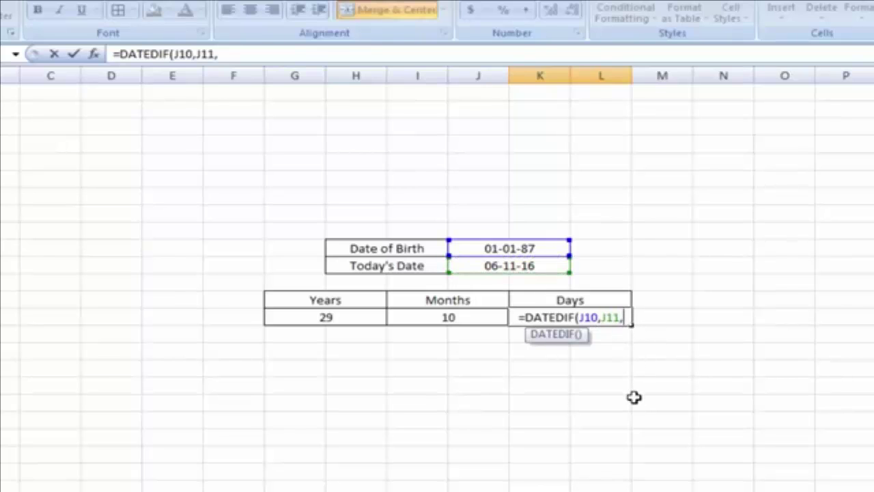
text(")
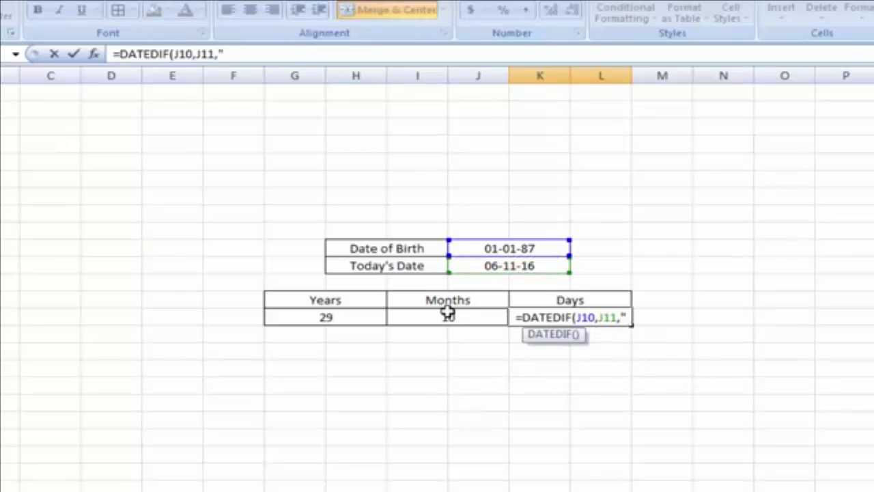
text(M)
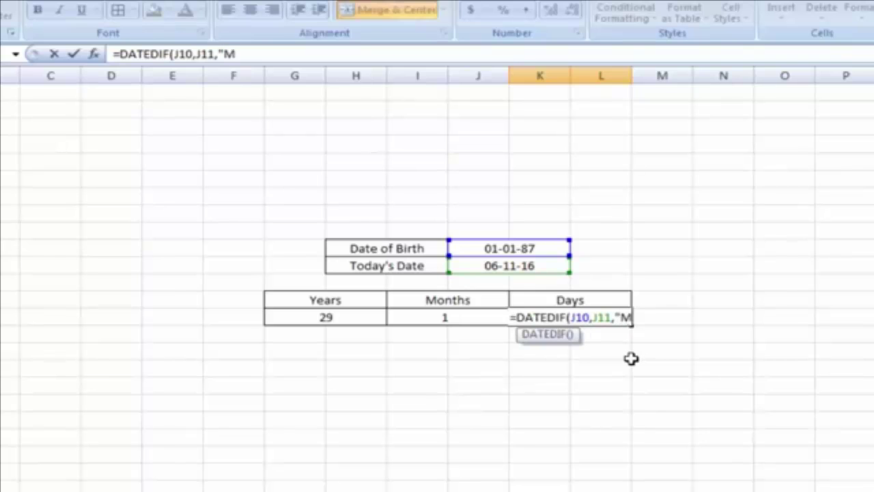
text(D)
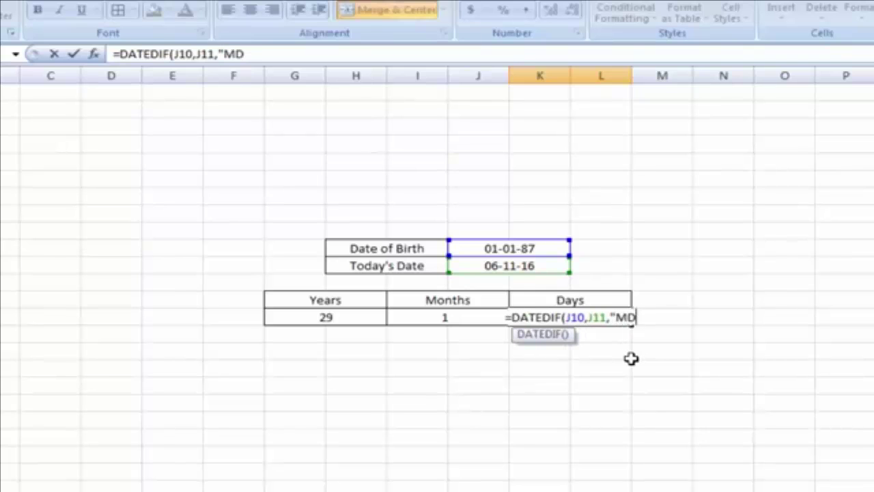
text(")
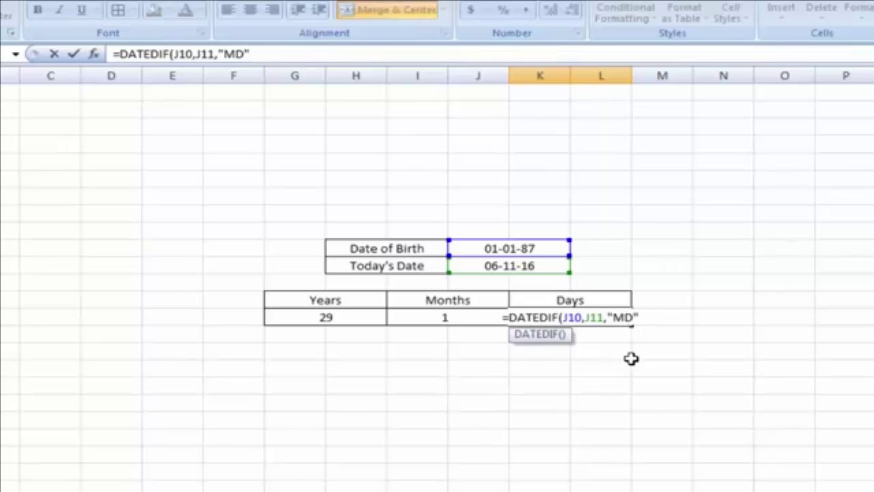
text())
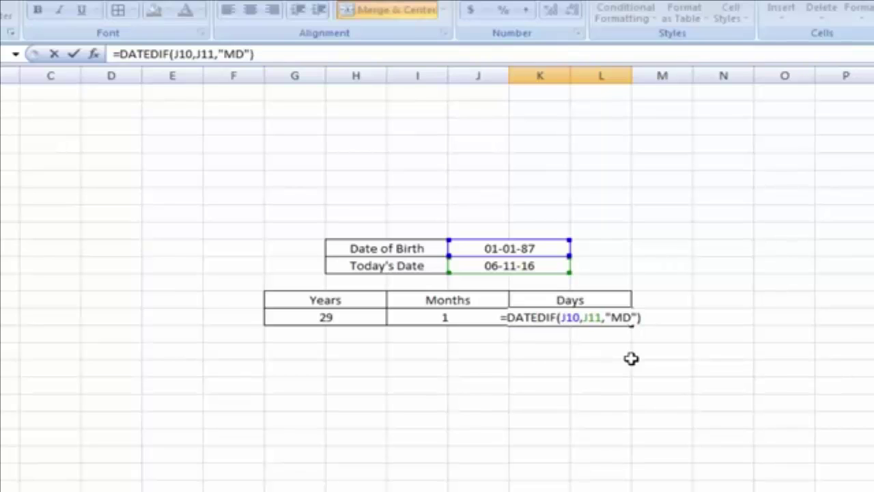
key(Return)
click(642, 359)
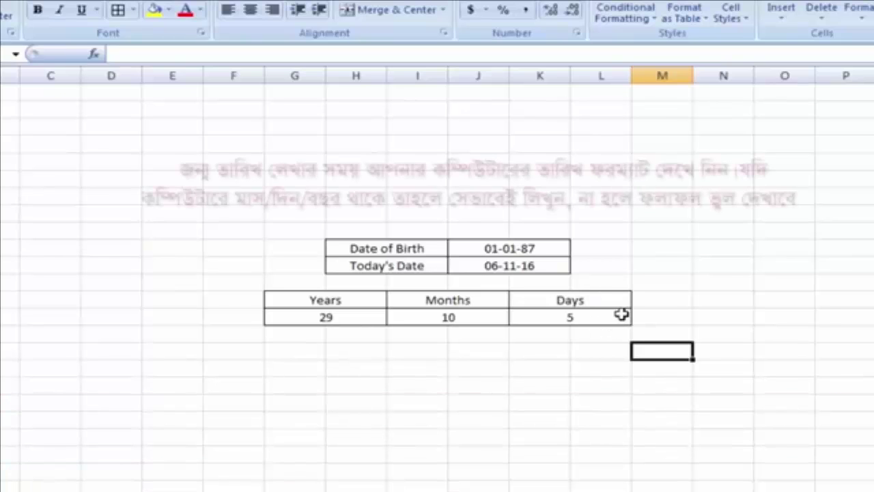
Step: Replace the Date of Birth entry in J10 with a different birth date, using slashes between its parts
click(490, 248)
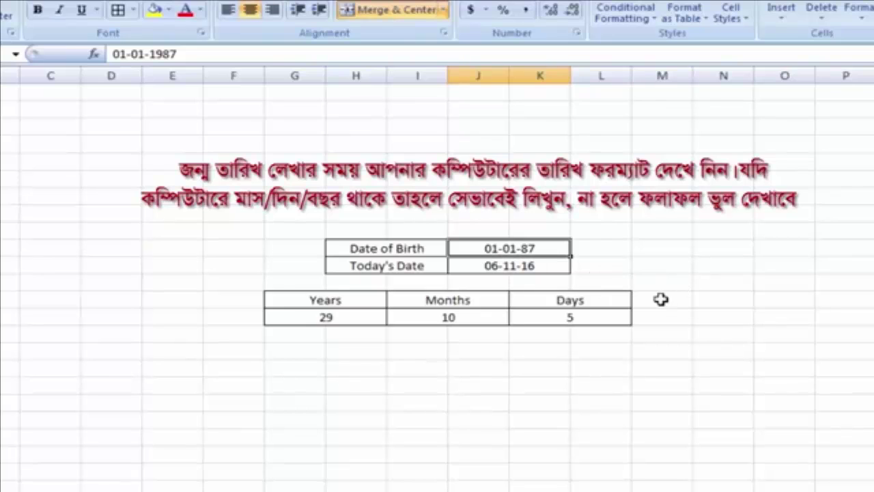
text(01)
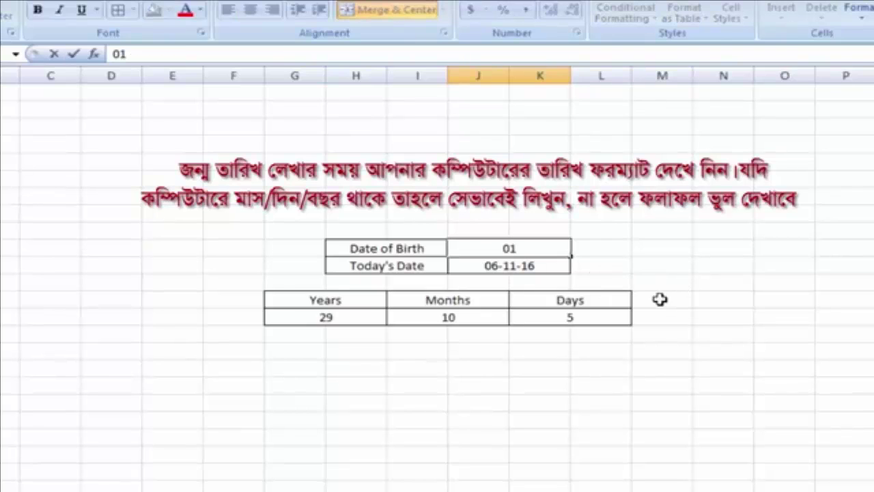
text(/01/)
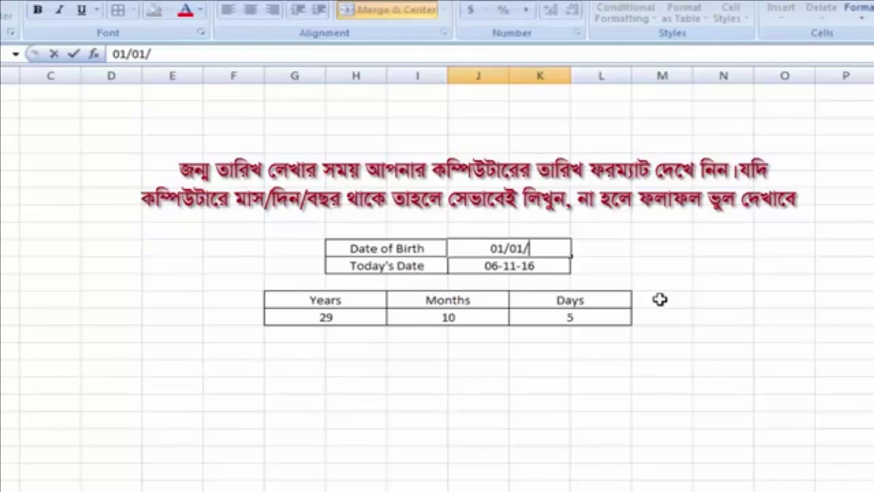
text(1977)
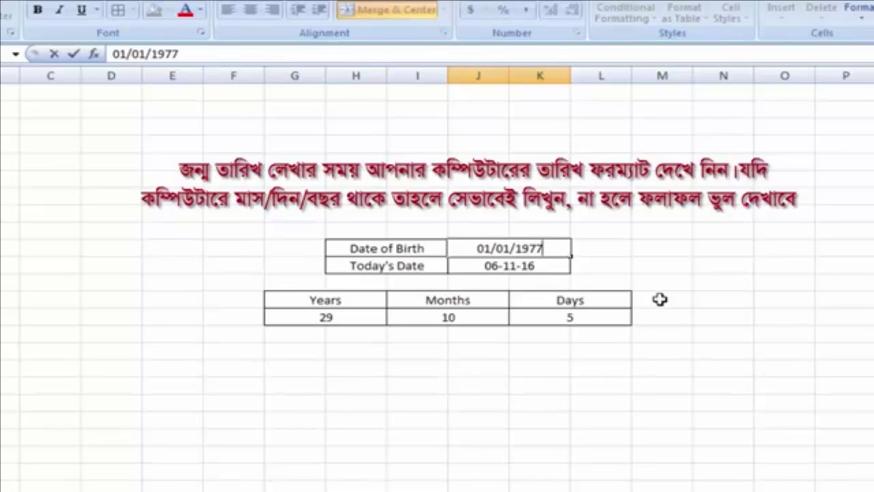
key(Return)
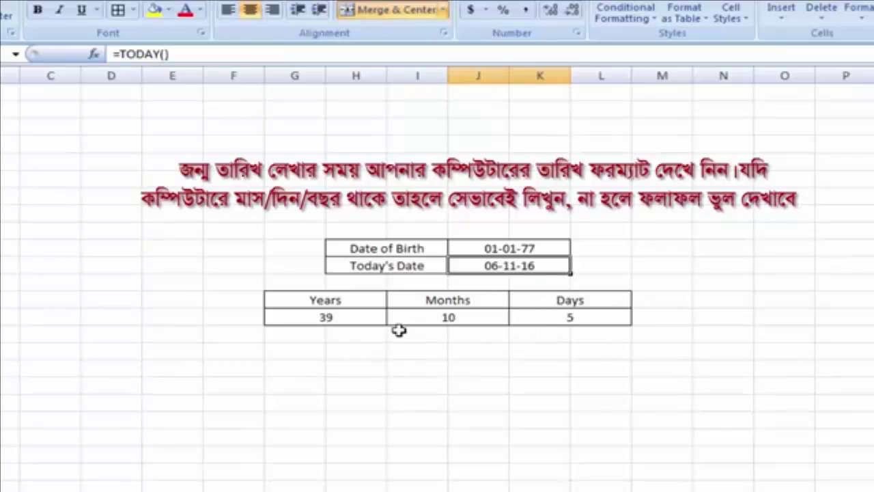
click(548, 245)
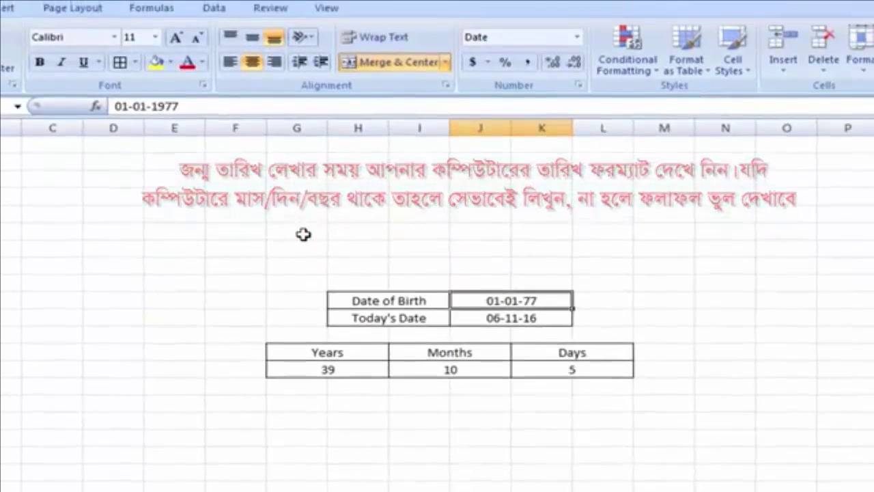
Step: Enter a title in G6 consisting of the owner's first name in possessive form followed by "New Age Calculator"
click(303, 181)
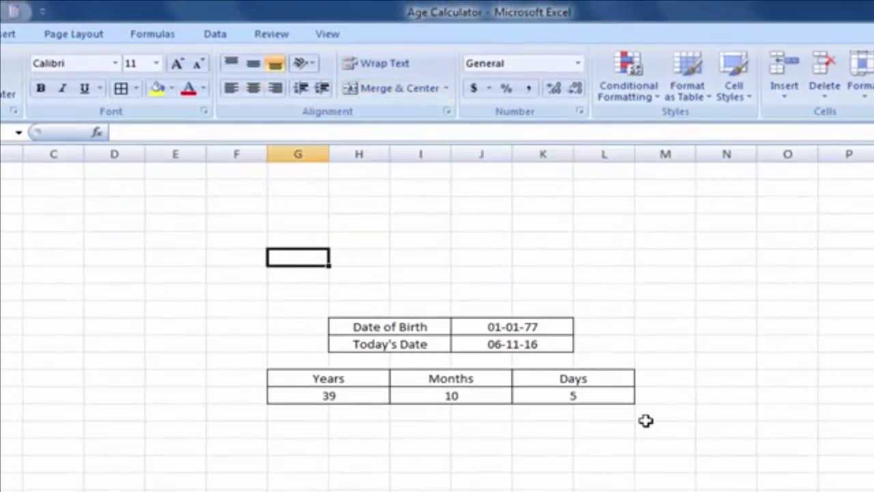
text(Ismail's)
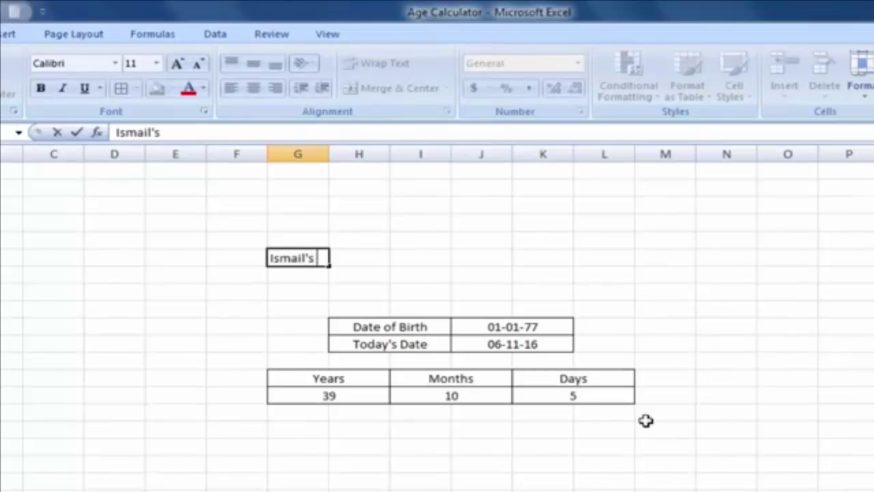
text( New Age Calcu)
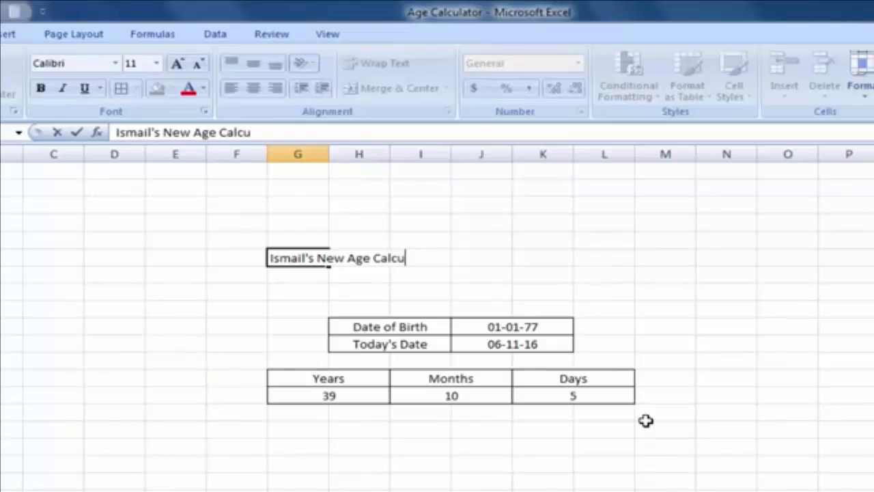
text(lator)
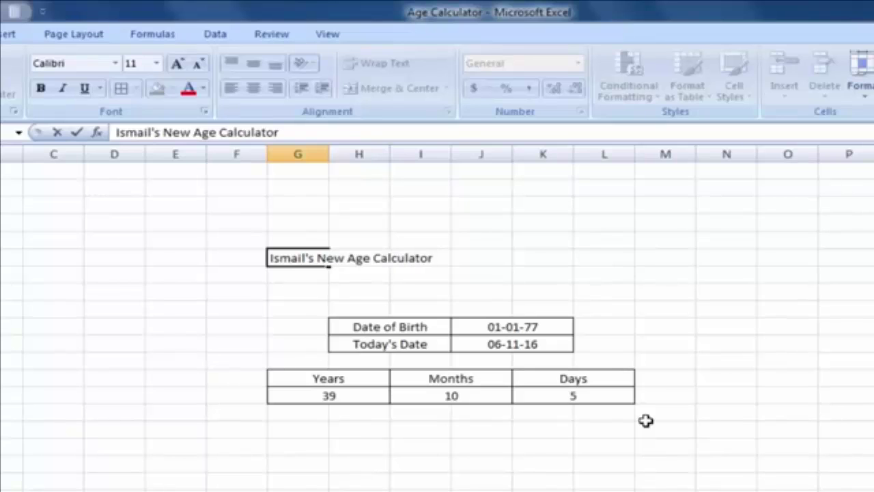
click(542, 272)
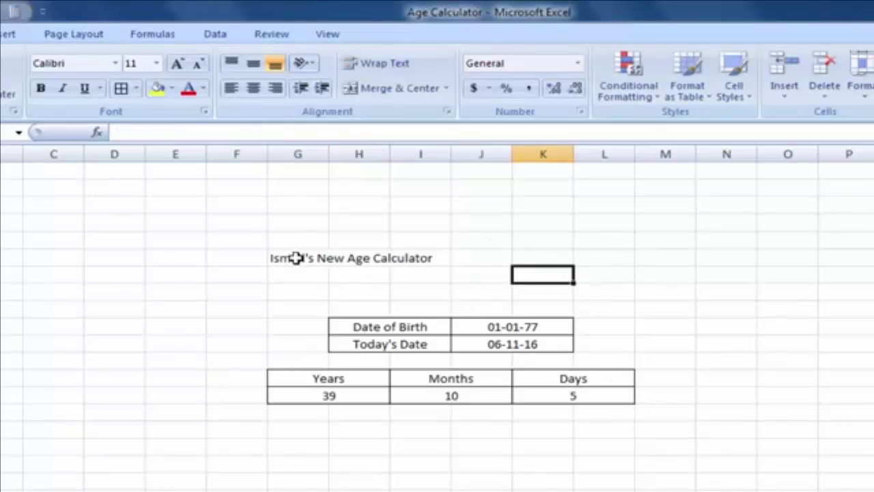
Step: Merge and center the title across G6:L7 and align it to the vertical middle of the merged cell
drag(295, 257, 607, 271)
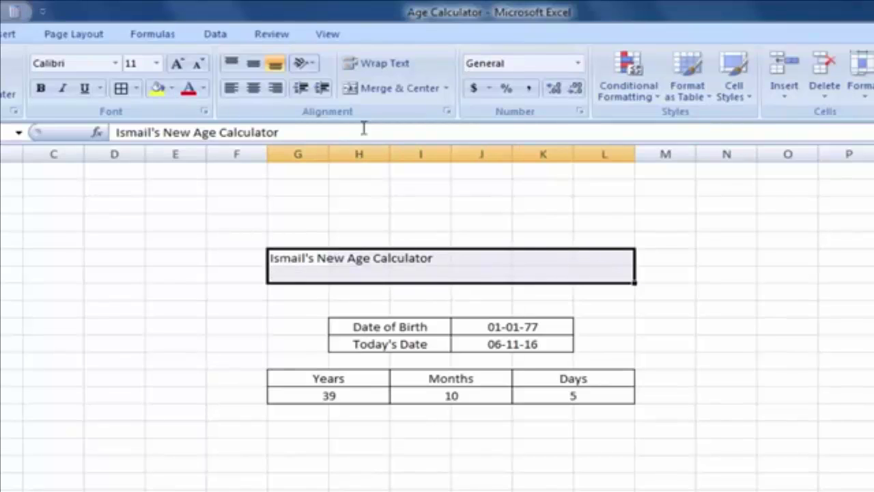
click(404, 89)
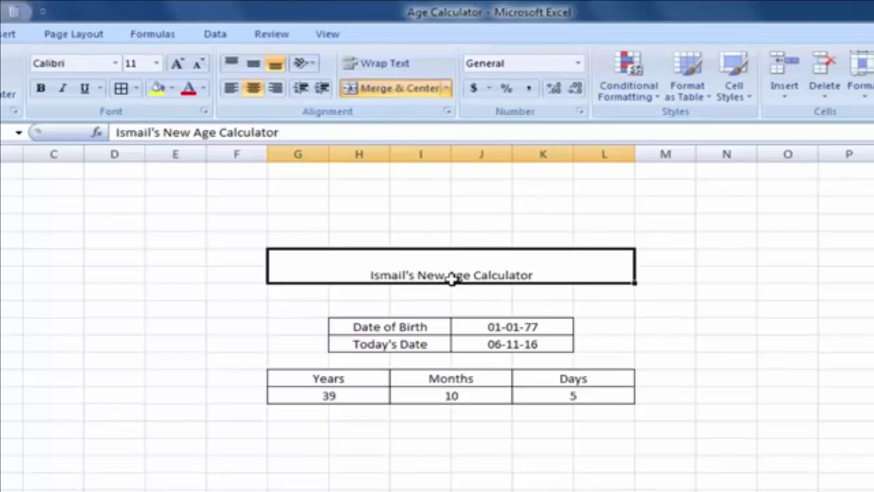
click(251, 63)
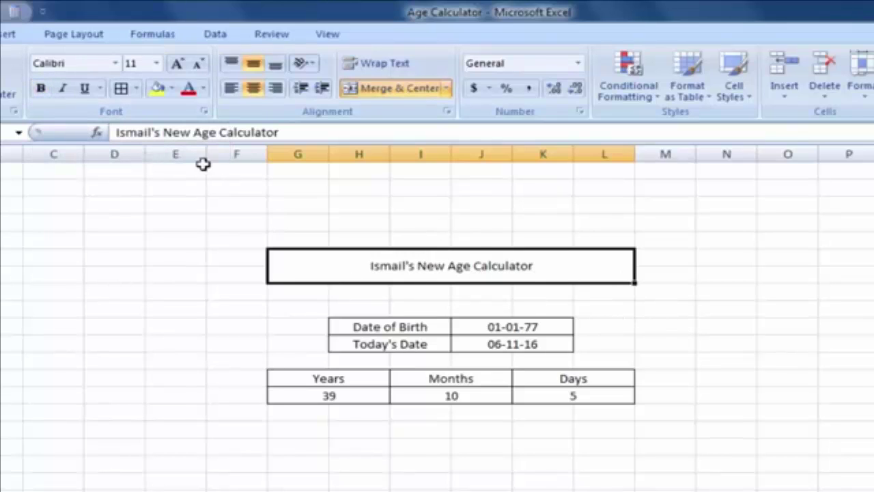
Step: Give the merged title cell a standard purple fill and white font color
click(171, 89)
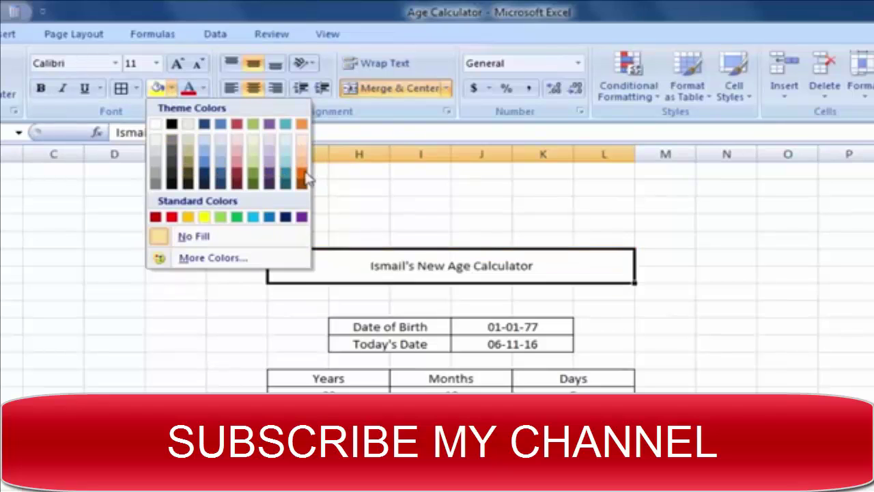
click(301, 217)
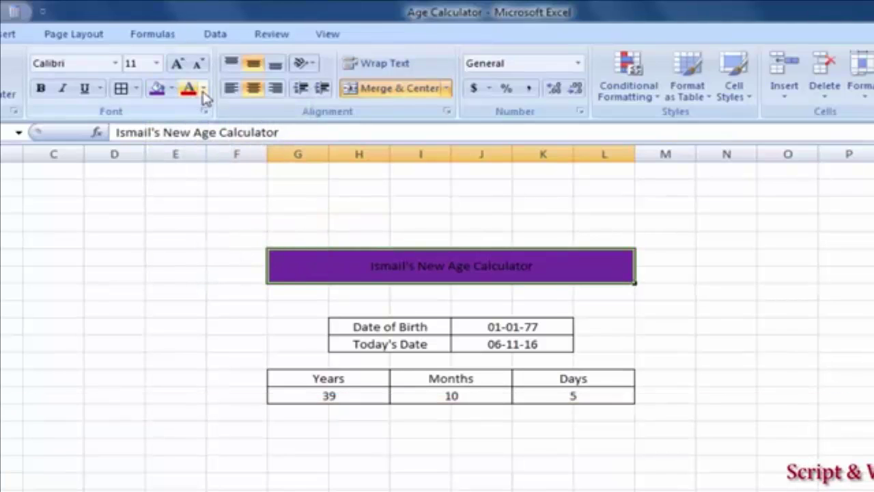
click(203, 90)
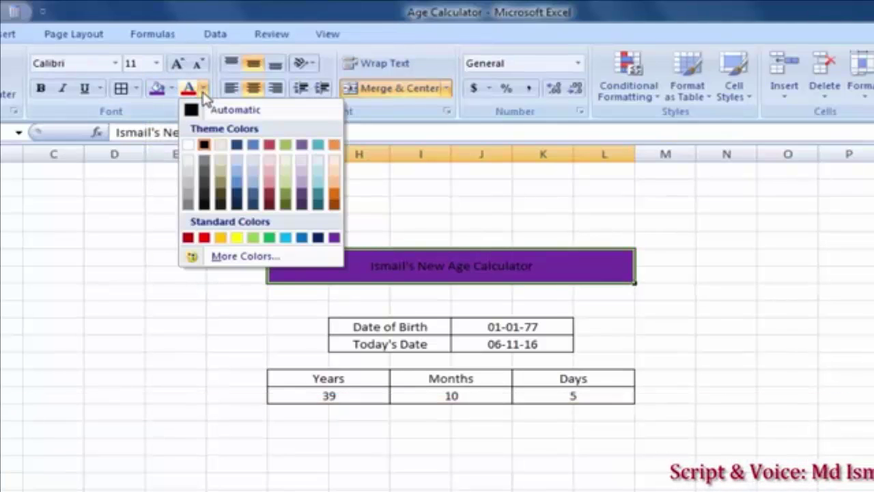
click(188, 146)
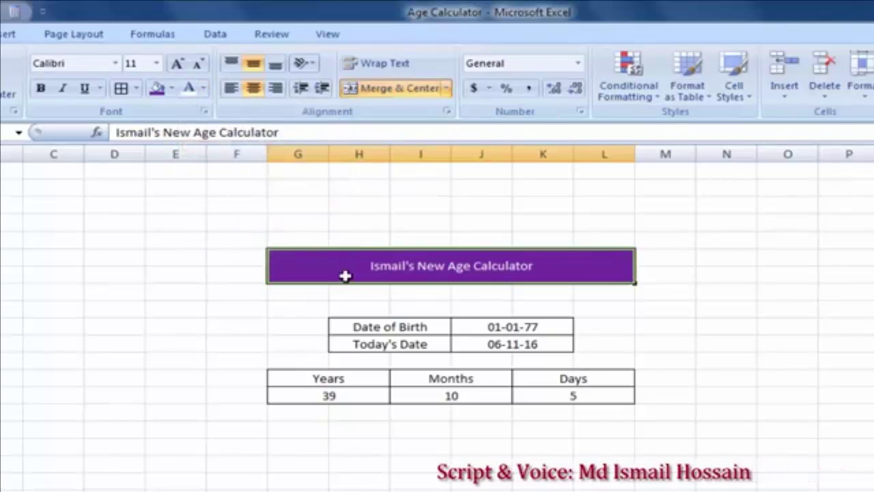
Step: Apply a Thick Box Border around the merged title cell
click(137, 88)
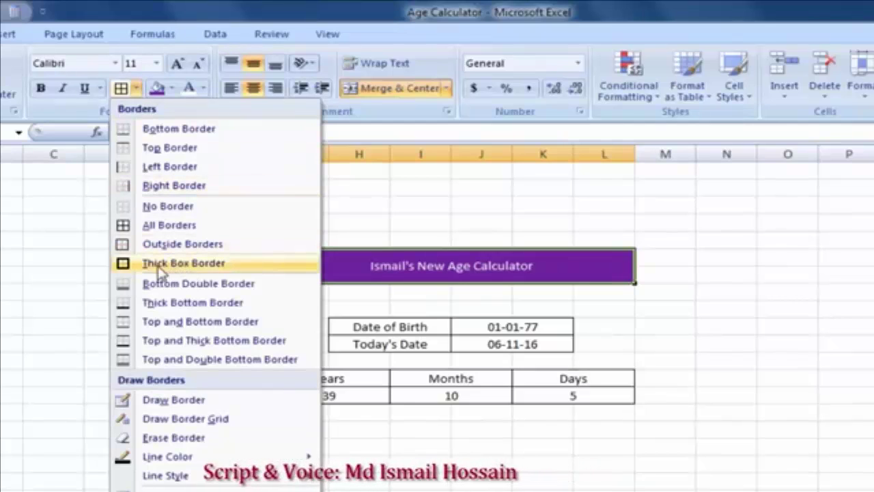
click(236, 266)
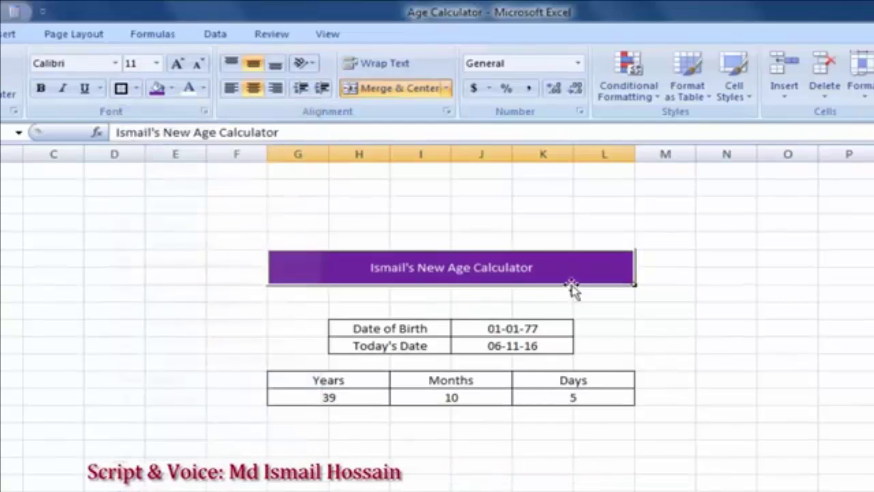
Step: Set the font size of the merged title cell to 14
click(703, 326)
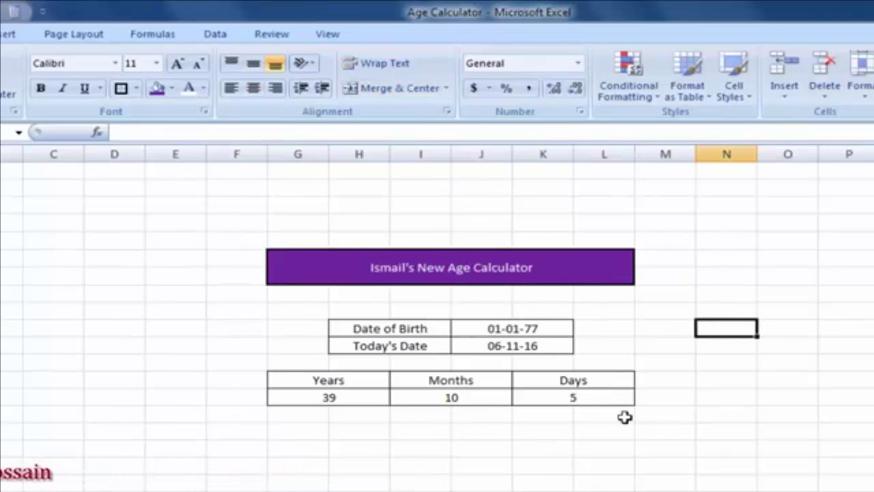
click(447, 267)
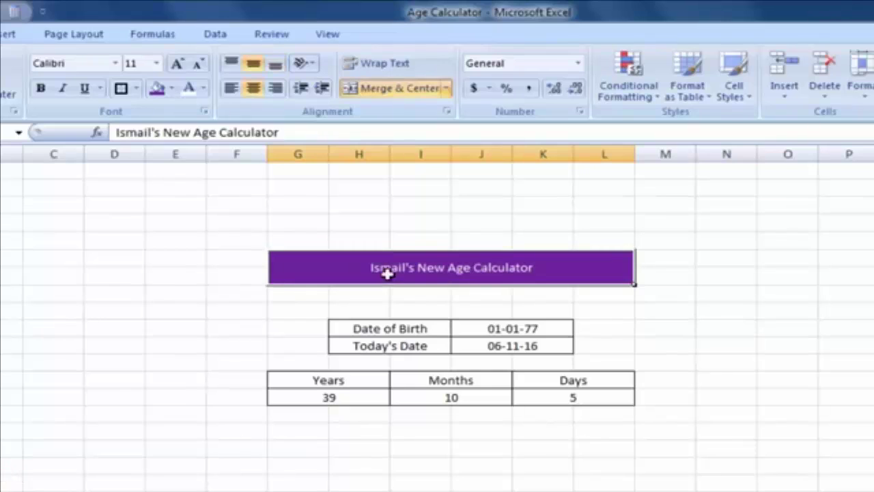
click(156, 63)
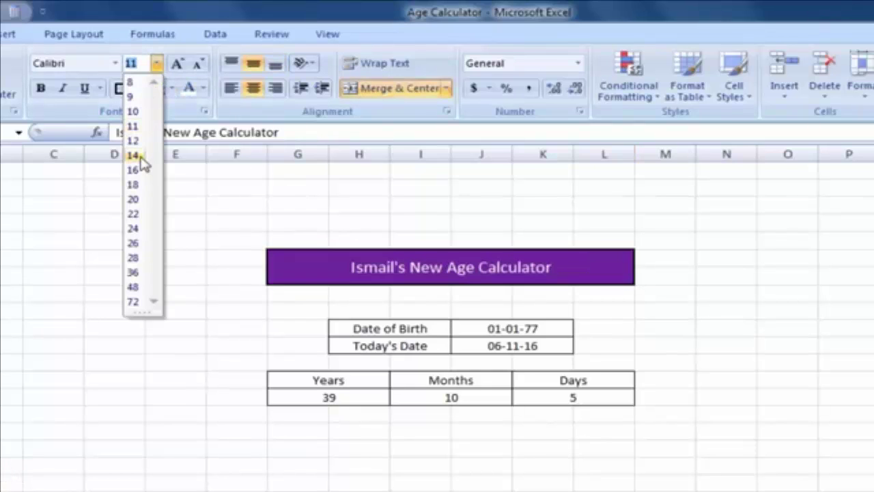
click(134, 155)
click(687, 312)
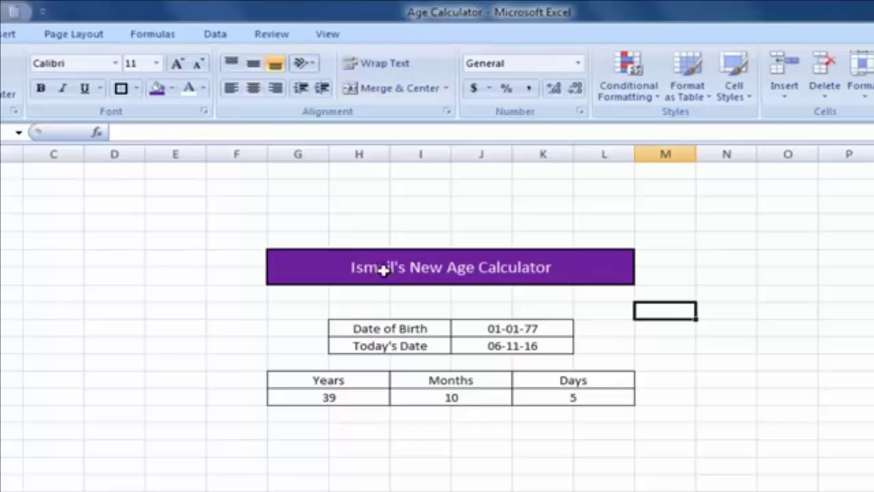
click(663, 471)
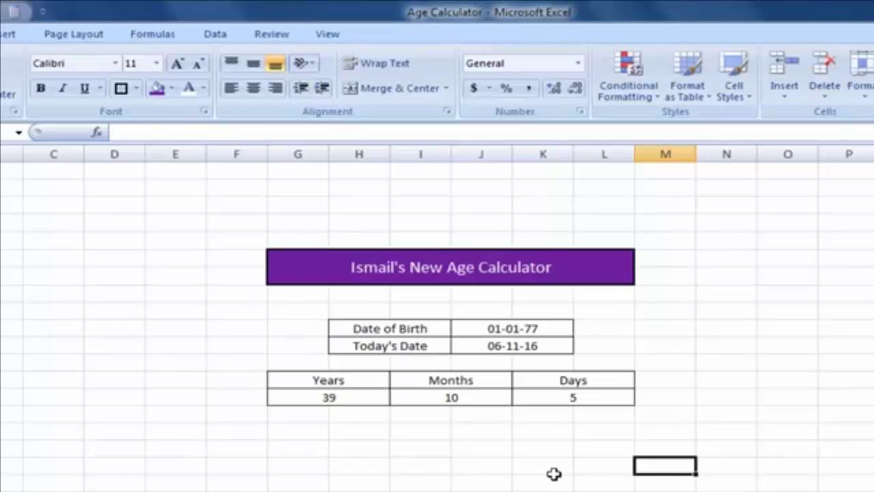
Step: Copy the title cell's formatting onto G17:L18 with the Format Painter to make a matching footer bar
click(376, 262)
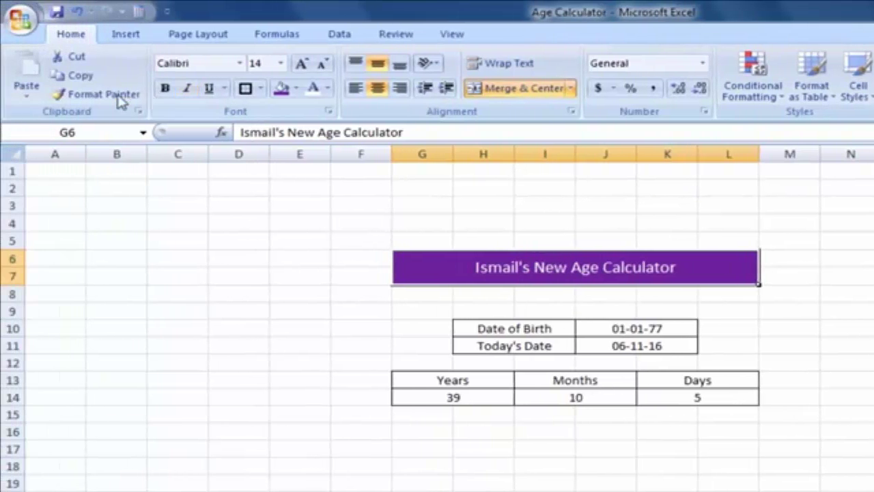
click(117, 101)
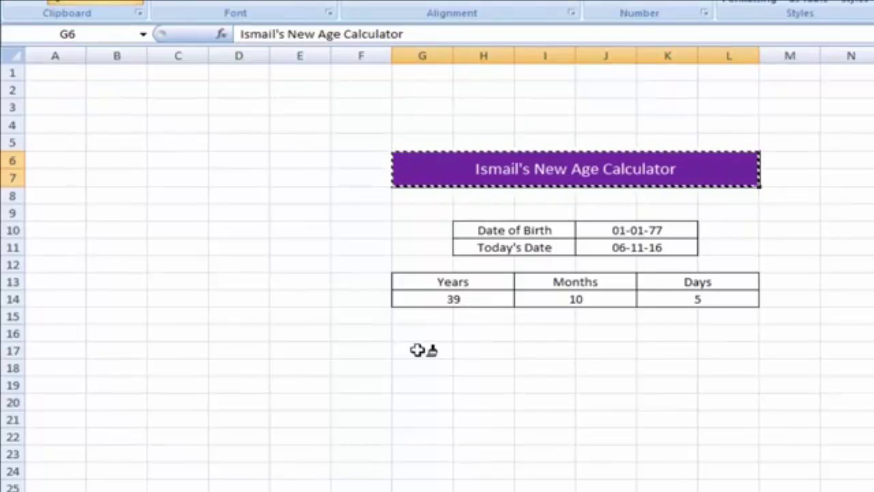
mouse_move(417, 349)
mouse_down()
mouse_move(419, 367)
mouse_move(601, 382)
mouse_move(720, 369)
mouse_up()
click(842, 344)
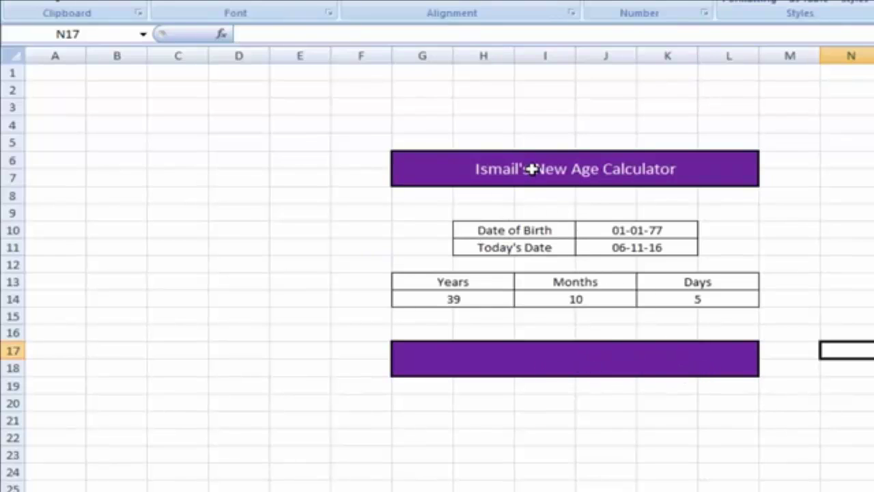
Step: Set the font of the whole calculator block G6:L18 to bold Cambria
drag(531, 169, 531, 355)
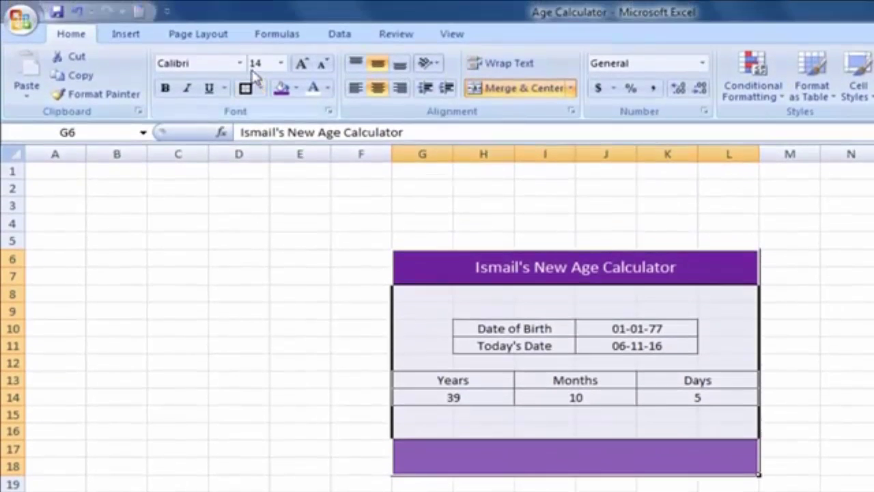
click(240, 63)
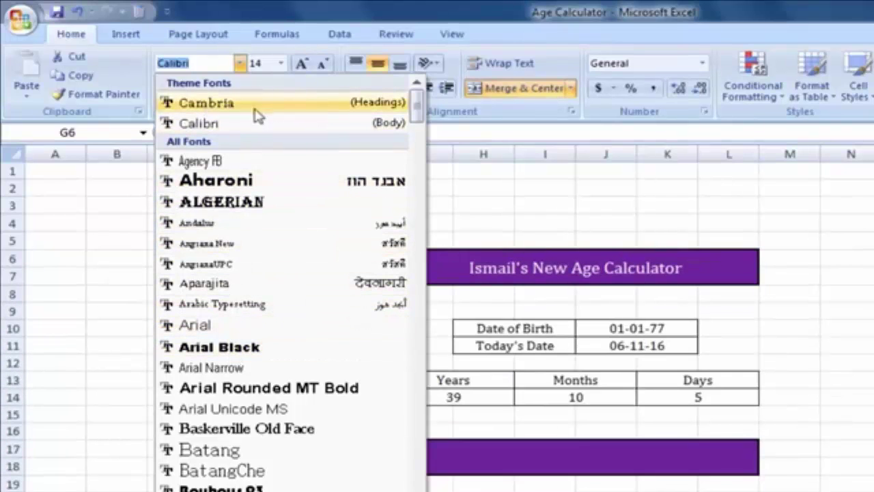
click(254, 110)
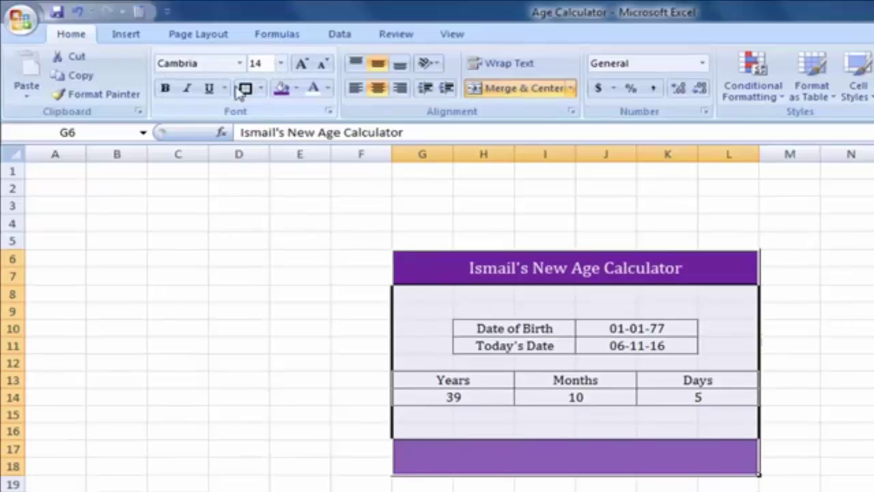
click(168, 90)
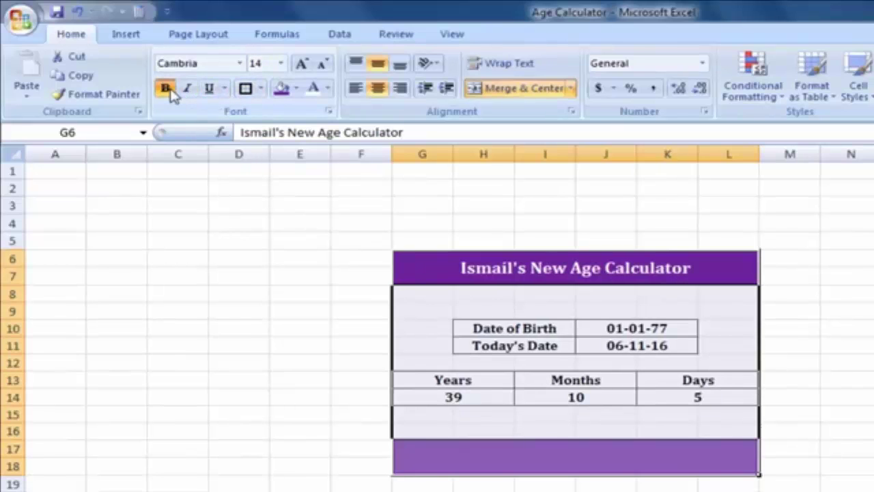
Step: Apply a Thick Box Border around the whole calculator block G6:L18
click(261, 88)
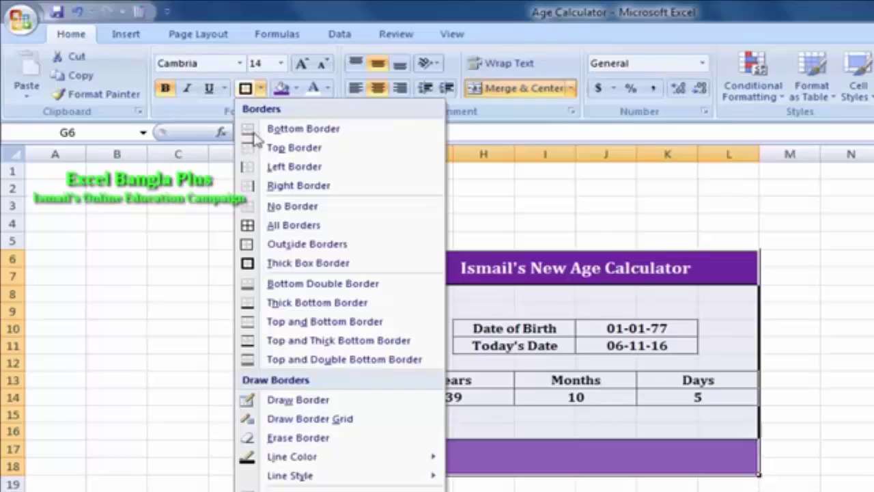
click(349, 266)
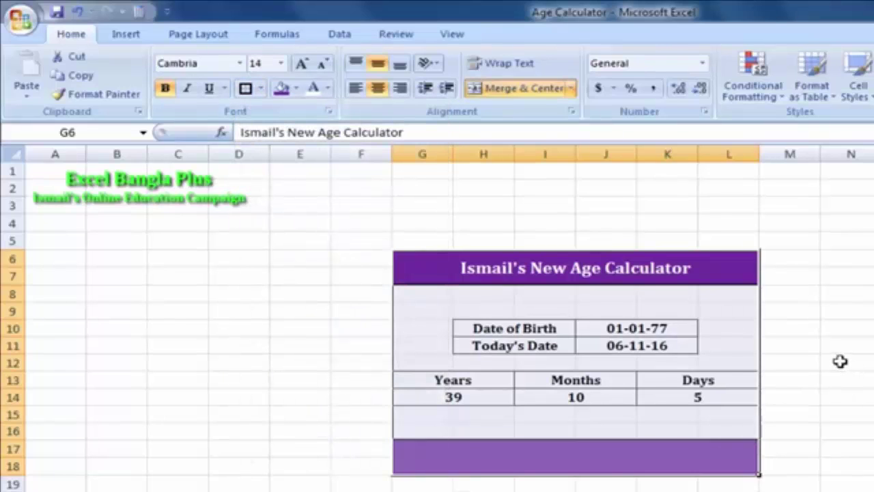
click(833, 362)
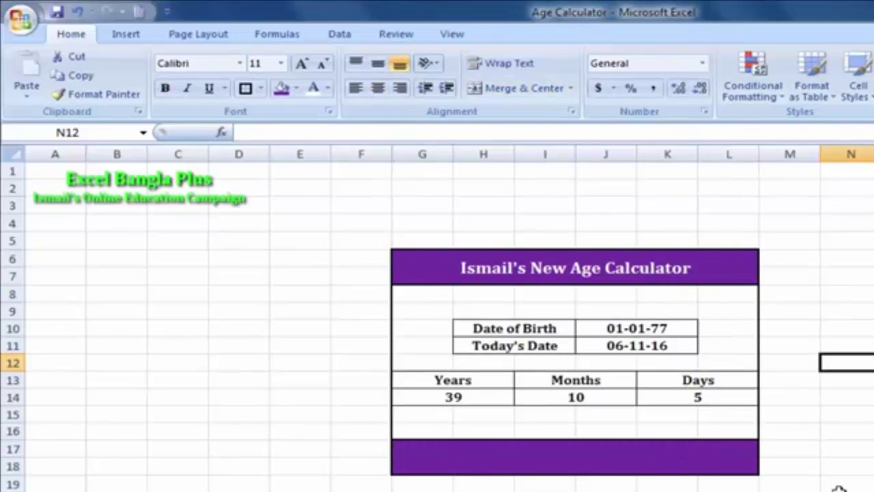
Step: Fill the calculator body G8:L16 with the lightest orange theme color
drag(415, 297, 601, 425)
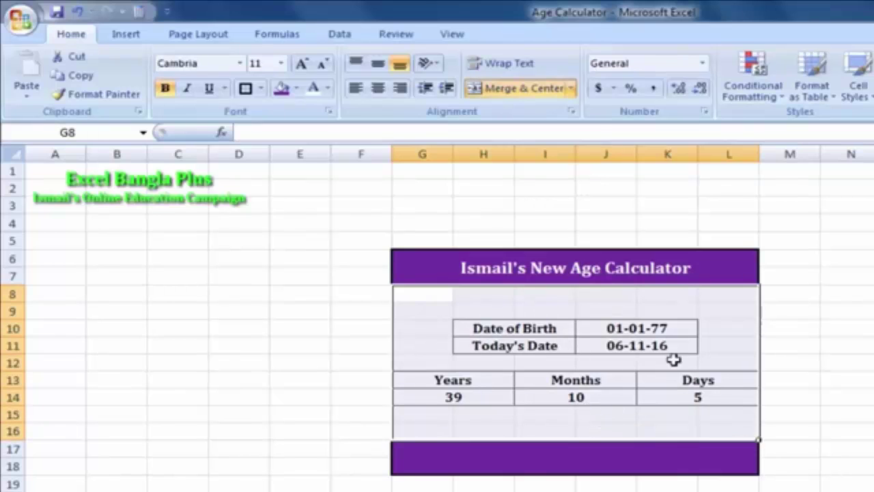
click(298, 89)
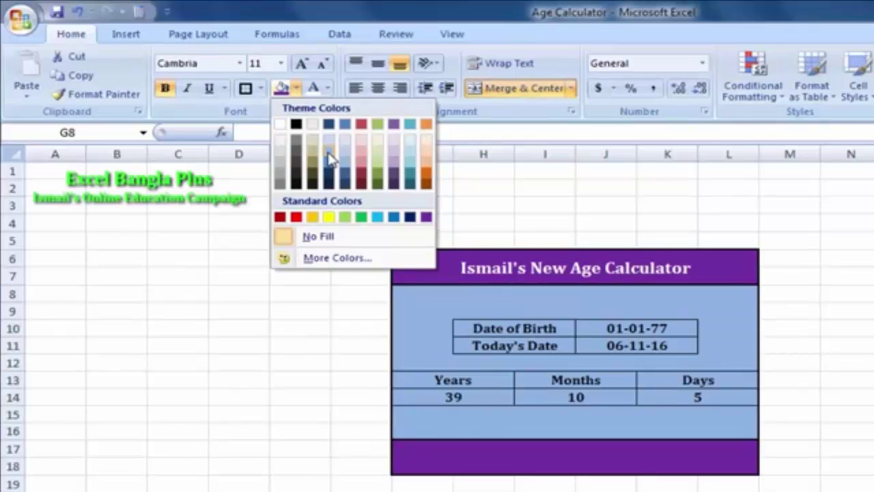
click(426, 144)
click(807, 346)
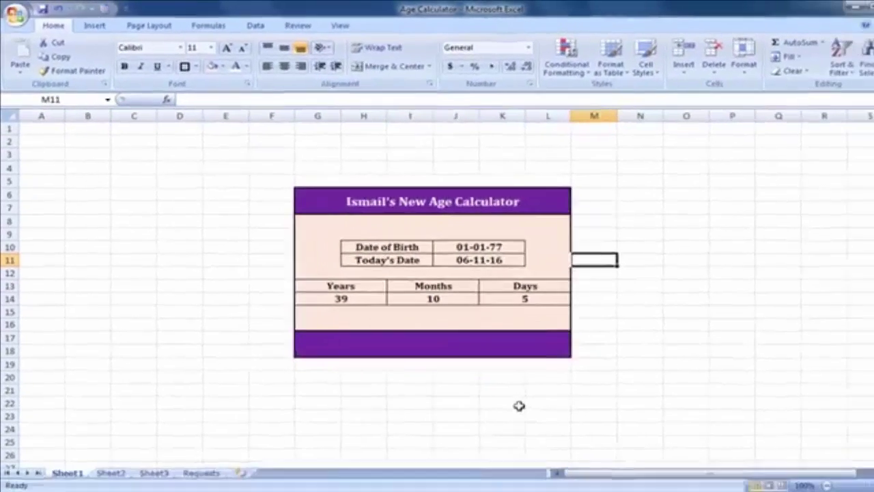
click(689, 491)
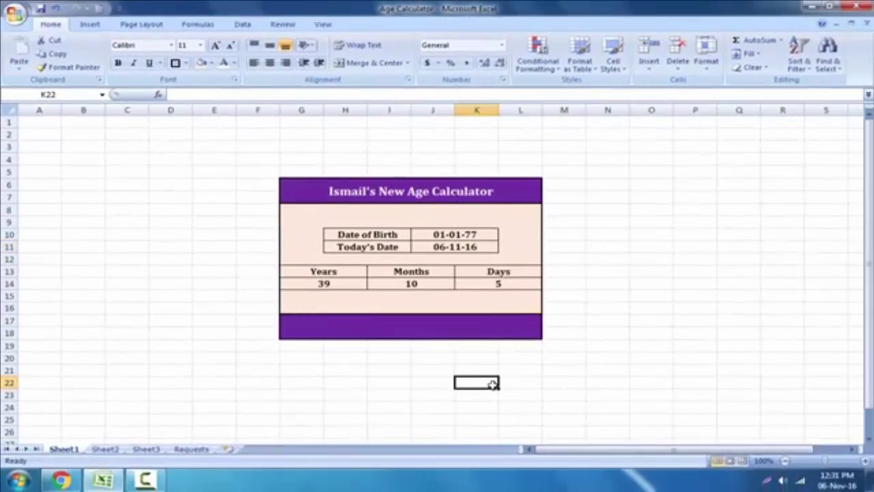
click(596, 305)
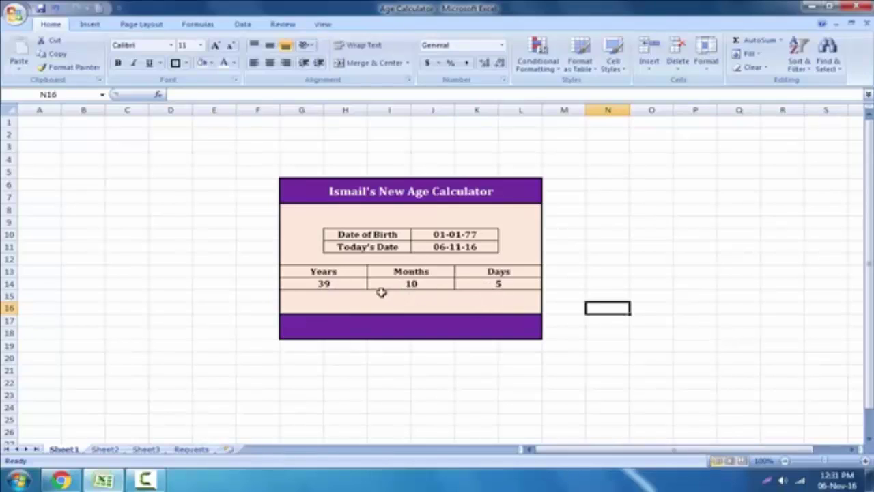
Step: Insert the CONCATENATE function from the Text category into the merged purple footer cell at G17
click(359, 332)
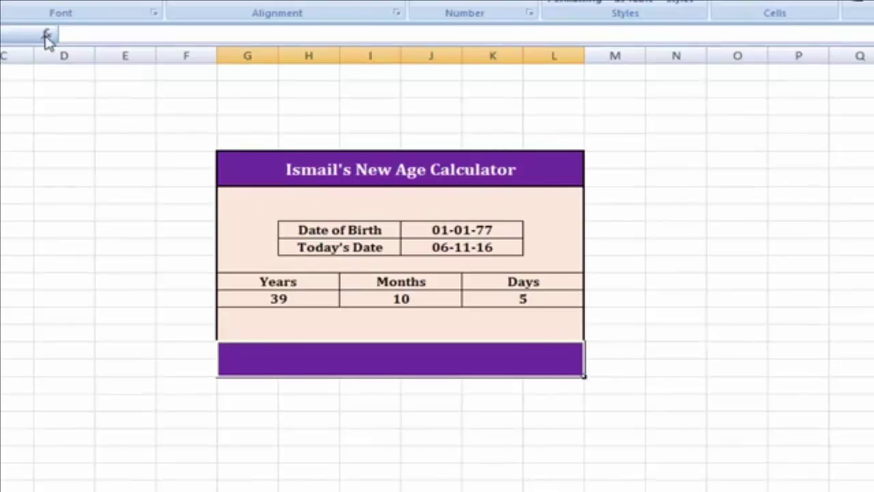
click(46, 34)
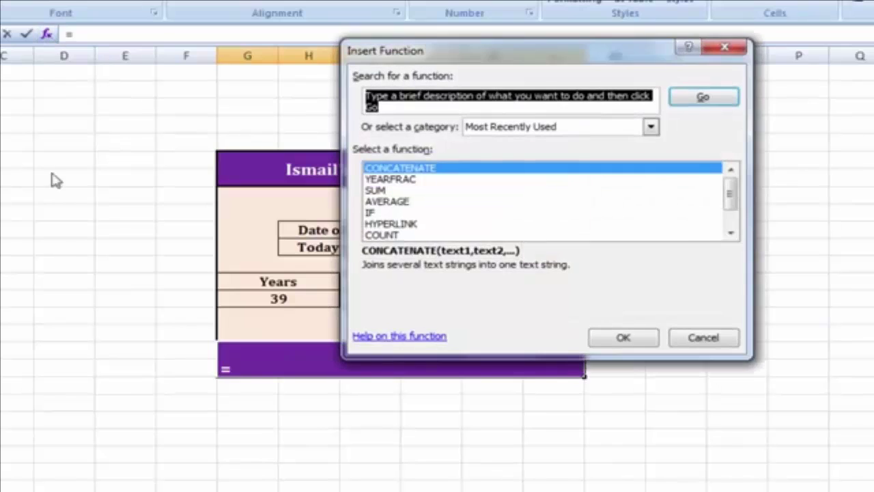
drag(526, 62, 651, 78)
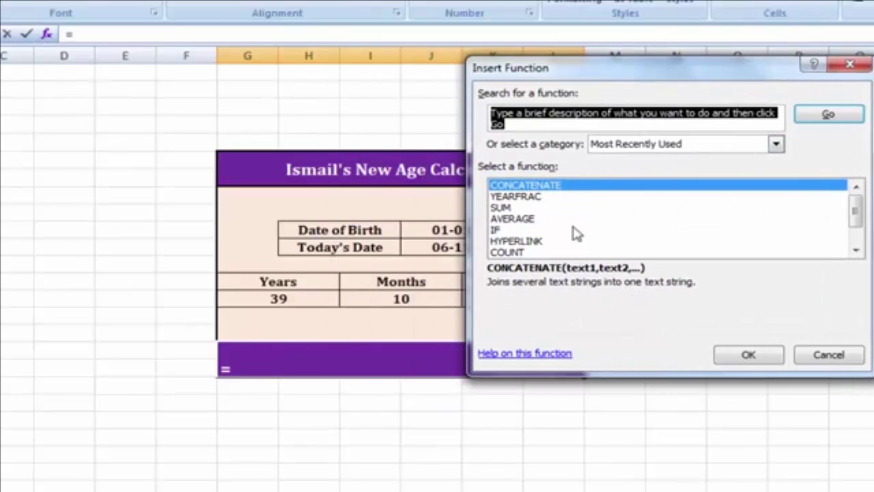
click(667, 146)
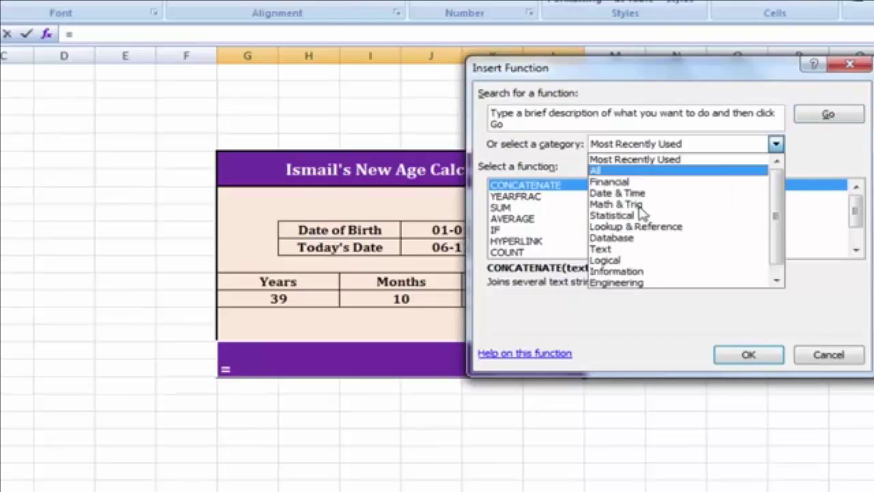
click(644, 252)
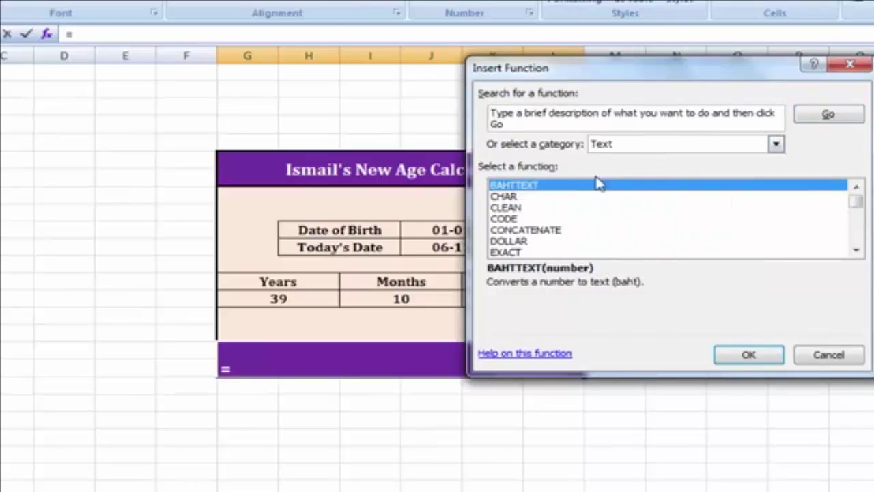
click(521, 231)
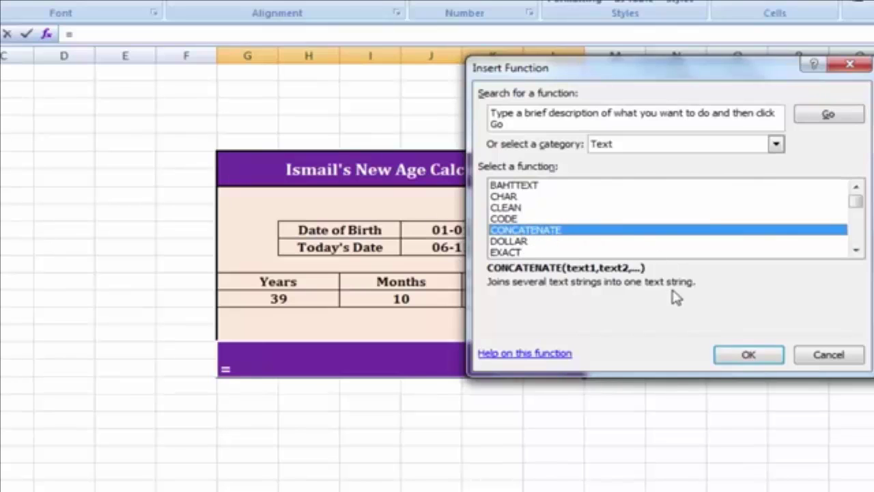
click(748, 356)
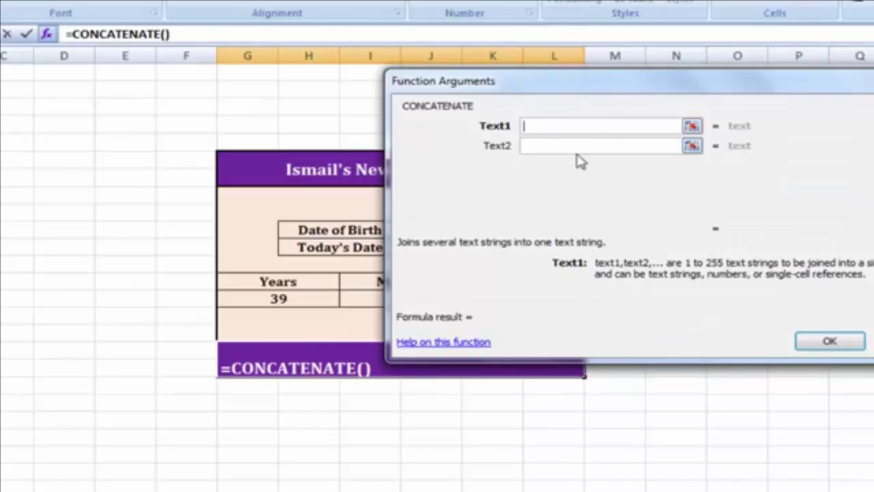
Step: Set the CONCATENATE arguments Text1 to G14, Text2 to a quoted space " " and Text3 to G13
drag(596, 95, 395, 1)
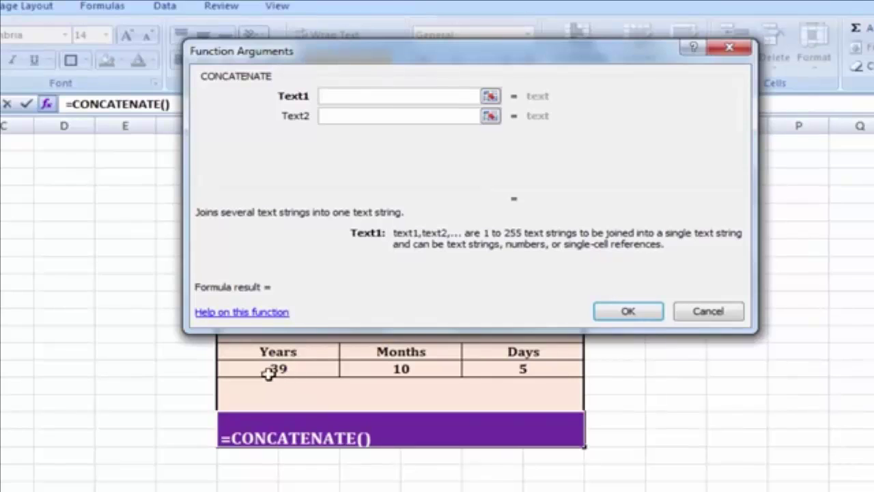
click(301, 368)
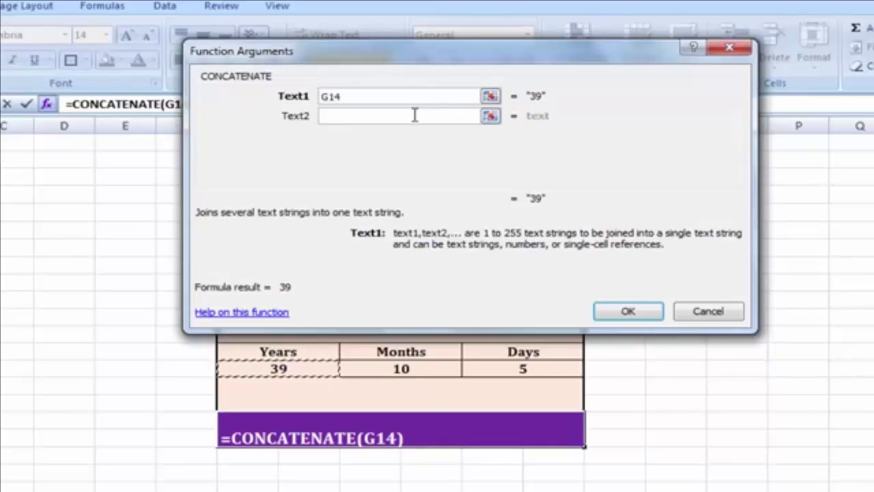
click(361, 119)
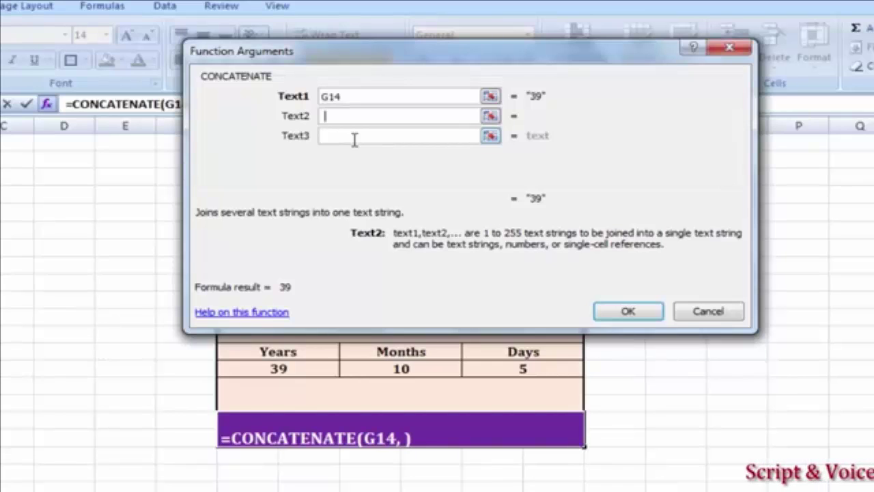
click(354, 139)
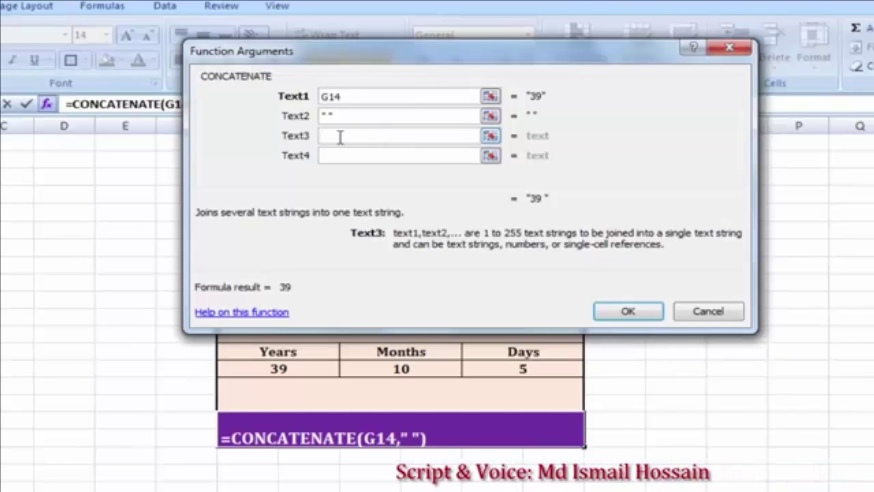
click(314, 351)
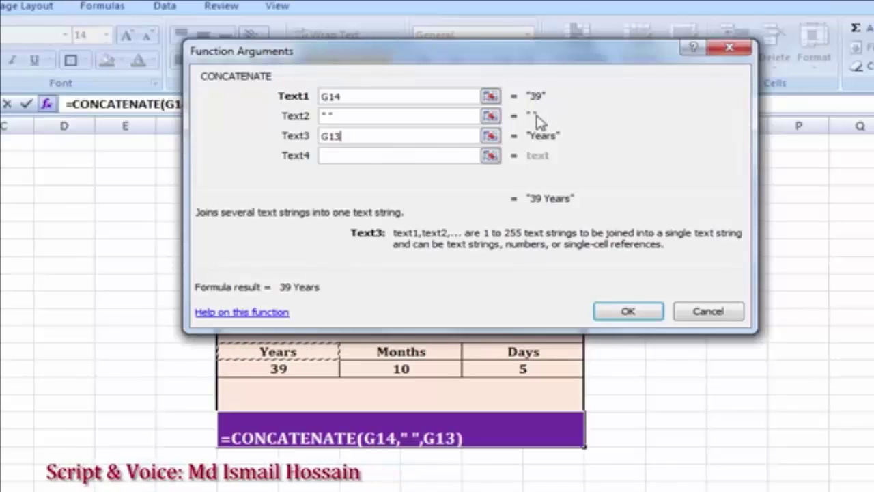
Step: Set the CONCATENATE arguments Text4 to a quoted space " " and Text5 to I14
click(377, 157)
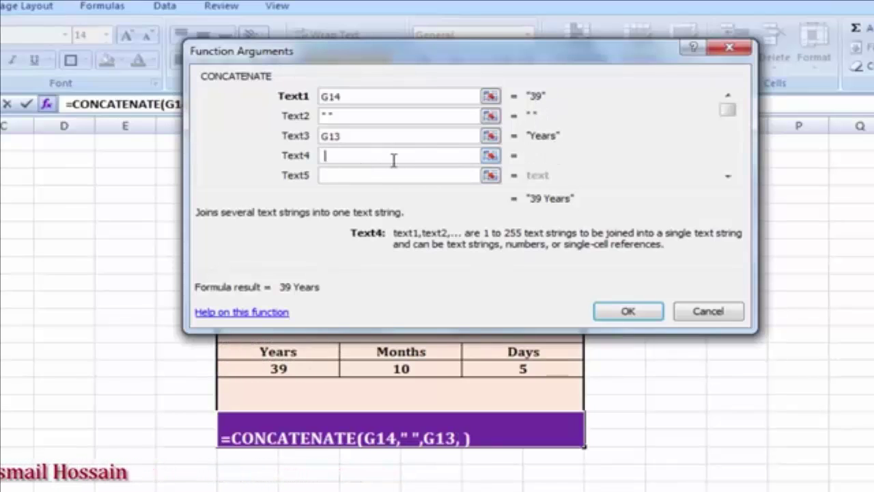
text(" ")
click(357, 177)
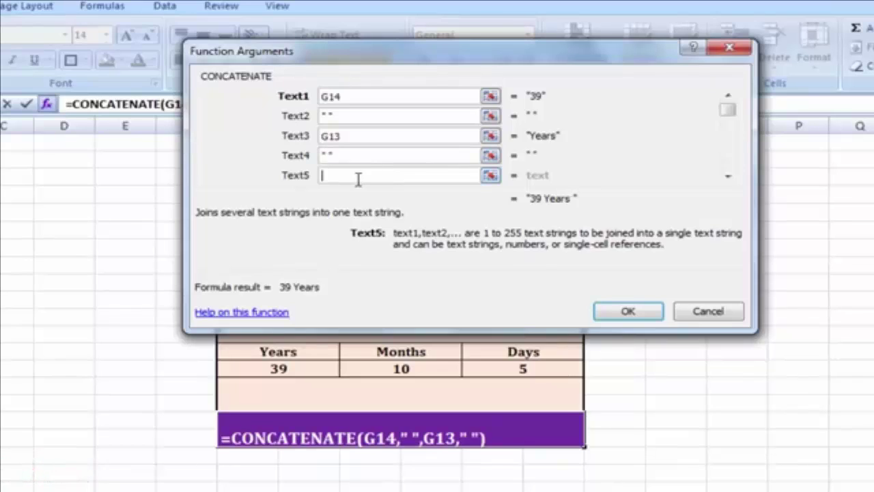
click(400, 368)
key(Tab)
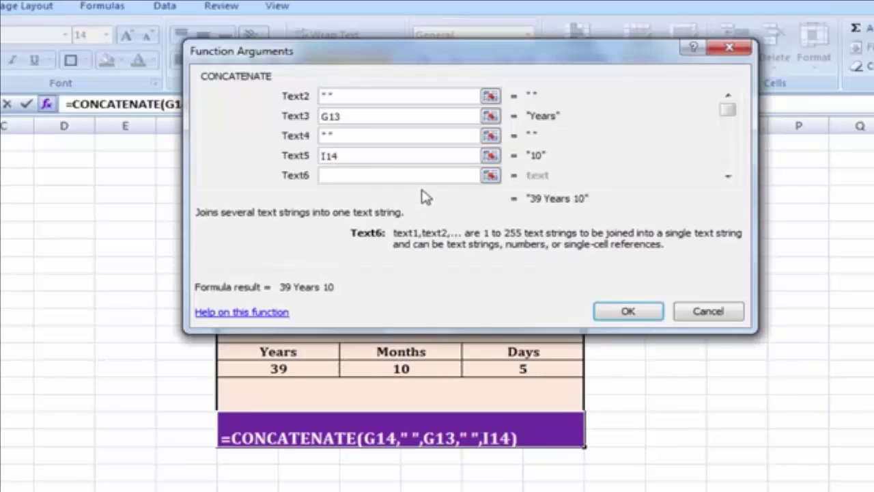
Step: Set the CONCATENATE arguments Text6 and Text8 to a quoted space " ", Text7 to I13 and Text9 to K14
key(Tab)
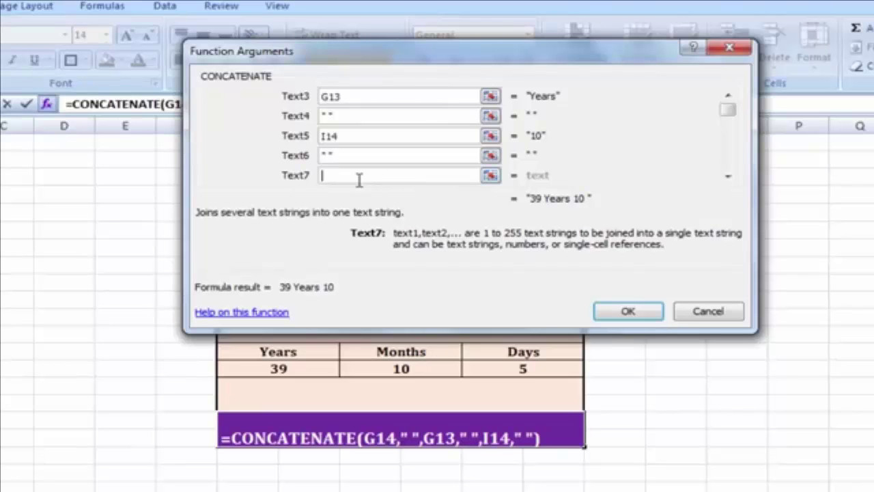
click(413, 352)
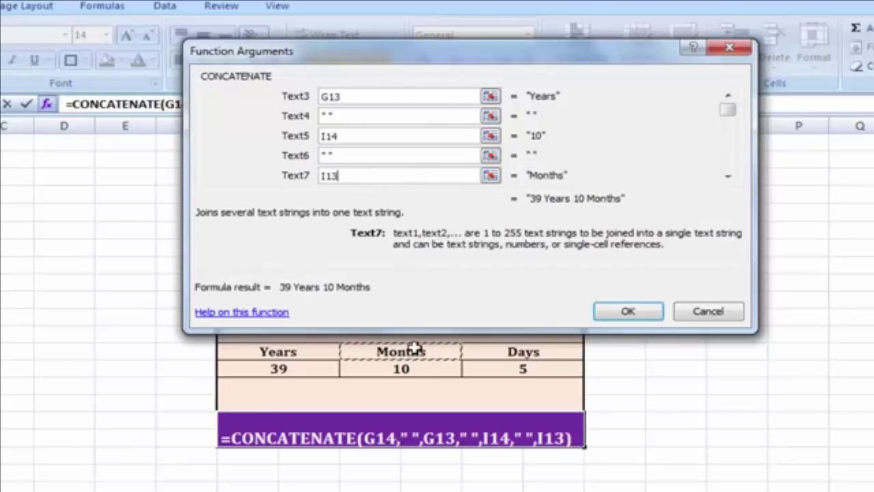
key(Tab)
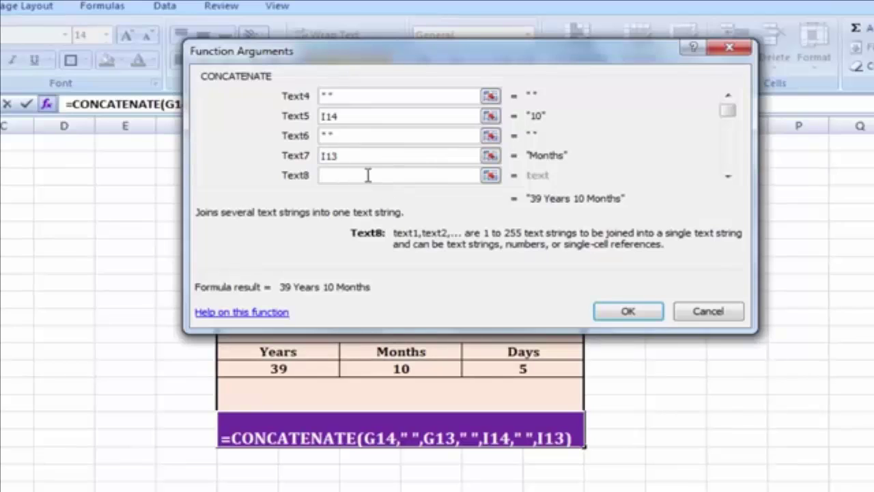
key(Tab)
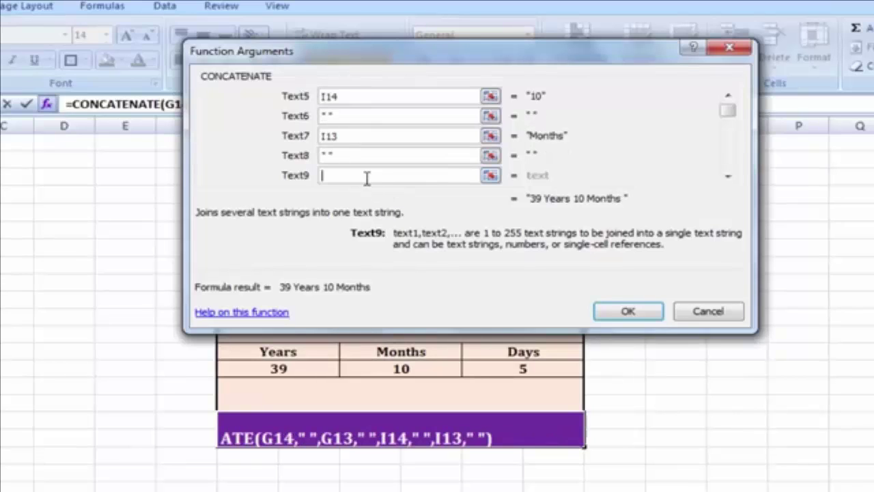
click(524, 369)
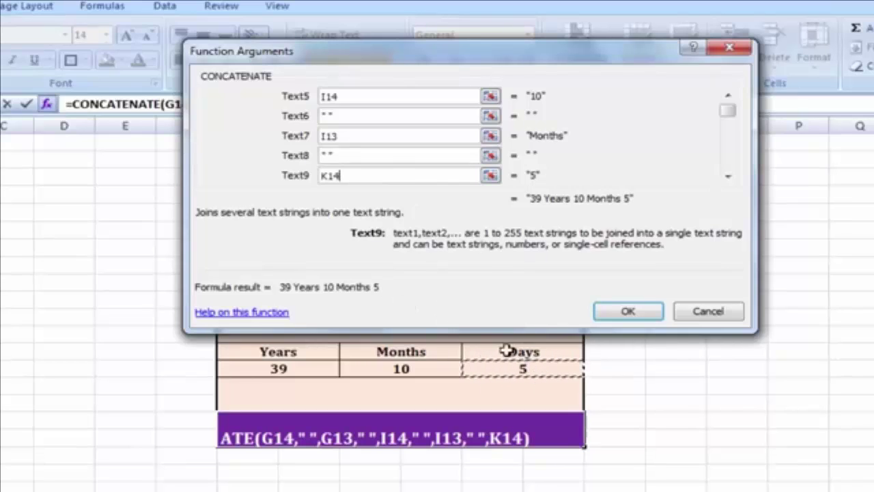
key(Tab)
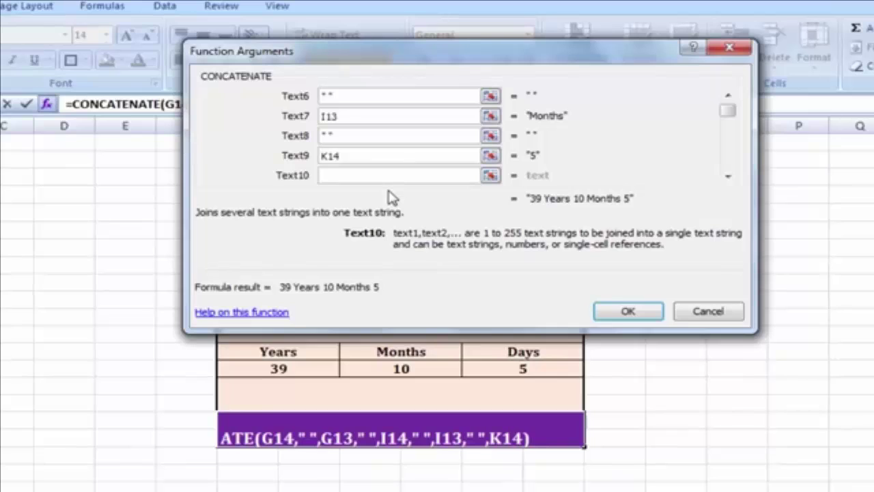
Step: Set the CONCATENATE arguments Text10 to a quoted space " " and Text11 to K13, and complete the footer formula
key(Tab)
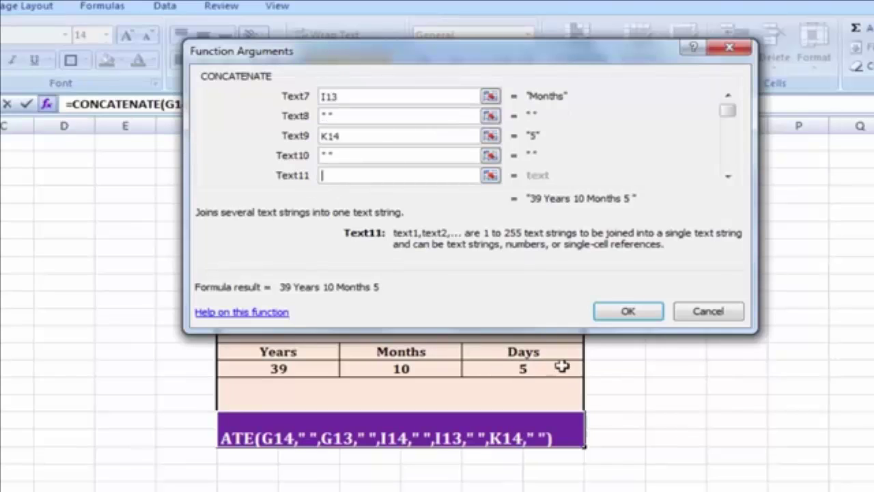
click(526, 353)
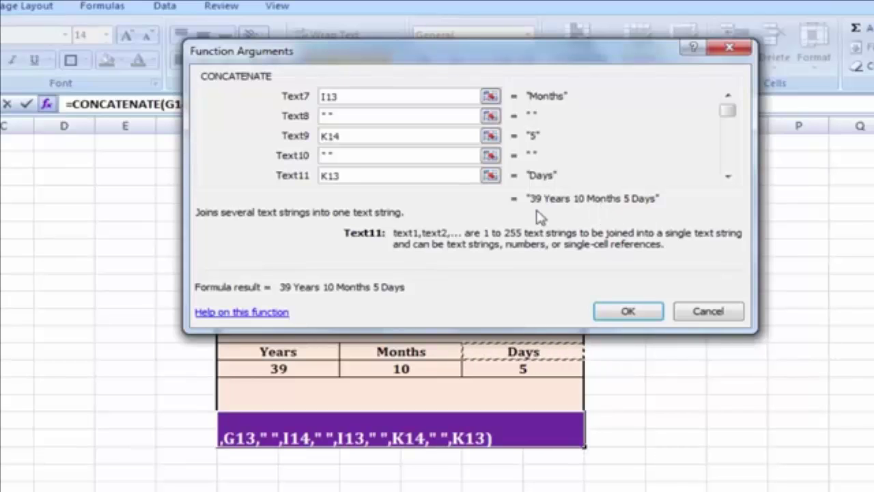
click(628, 313)
click(678, 419)
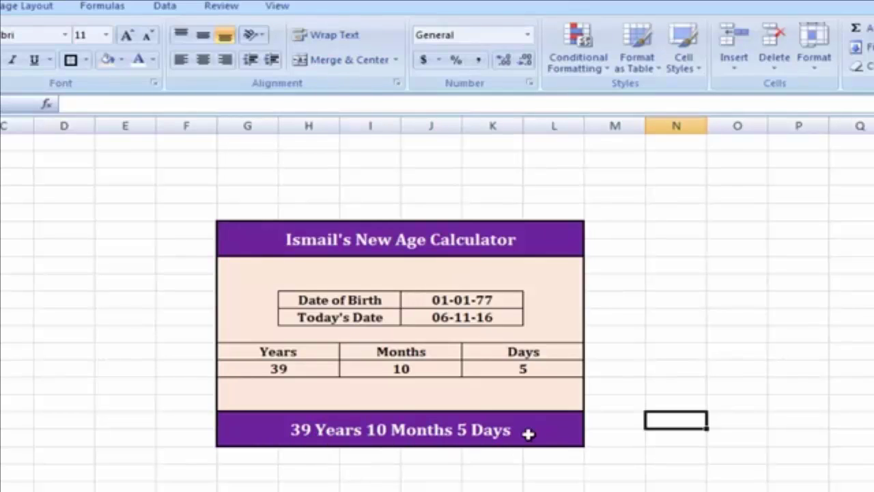
Step: Replace the date of birth in merged cell J10 with another sample date to test the calculator
click(456, 300)
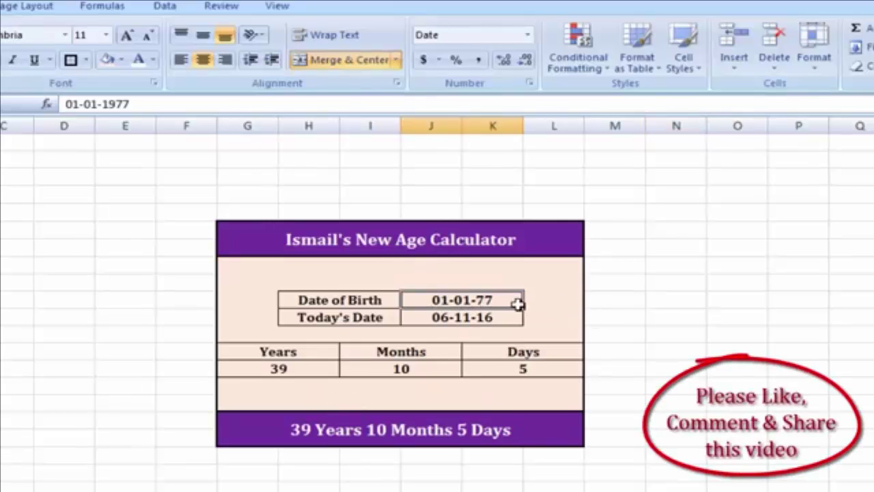
text(01/01/)
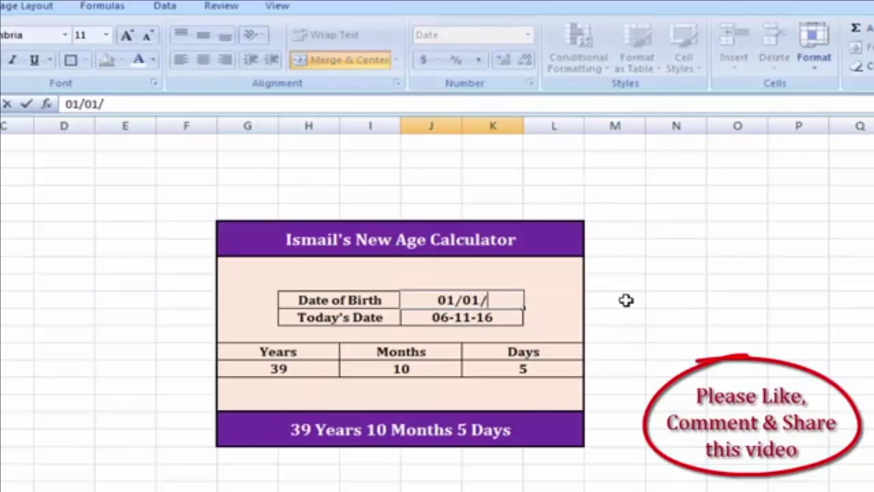
text(1987)
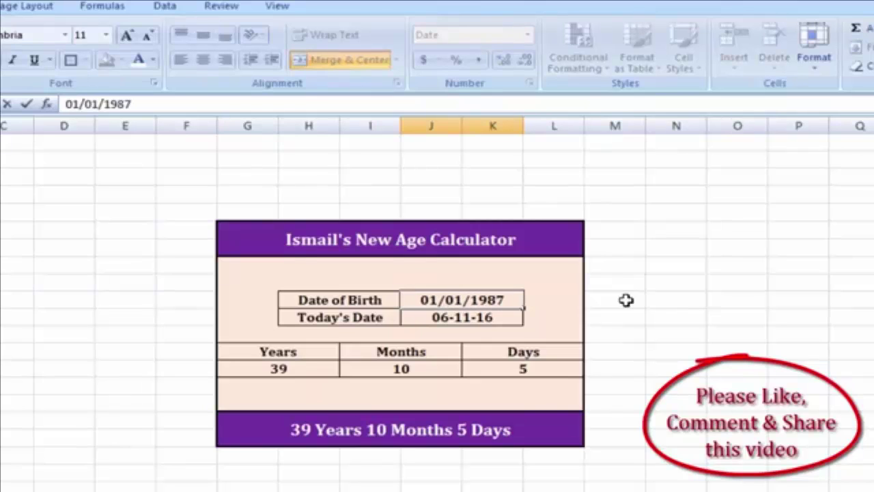
key(Return)
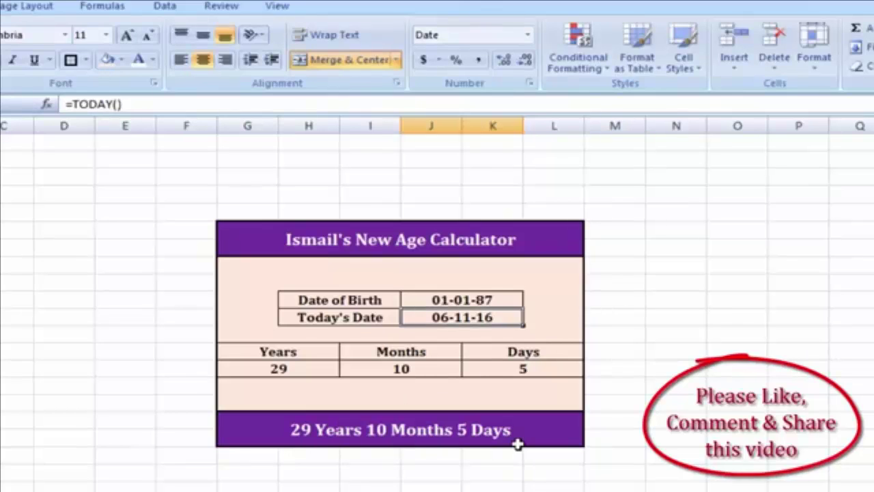
Step: Test the calculator again by entering a second, more recent sample date of birth in J10
click(466, 299)
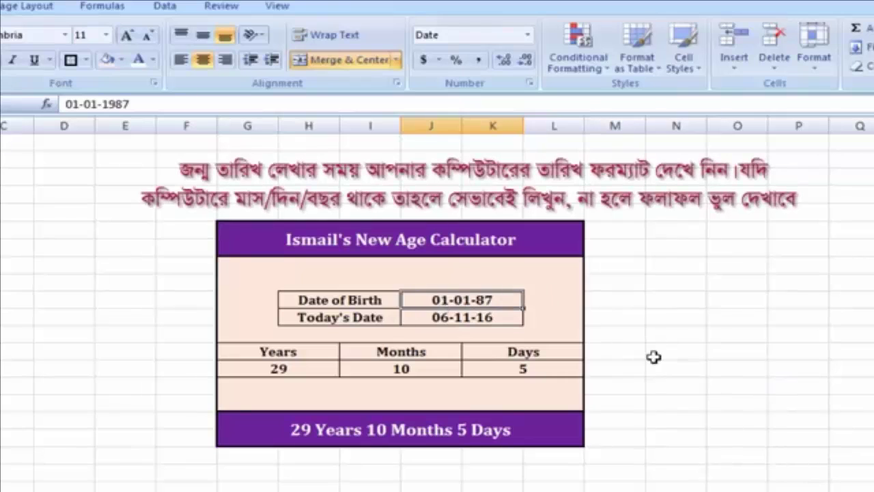
text(05/)
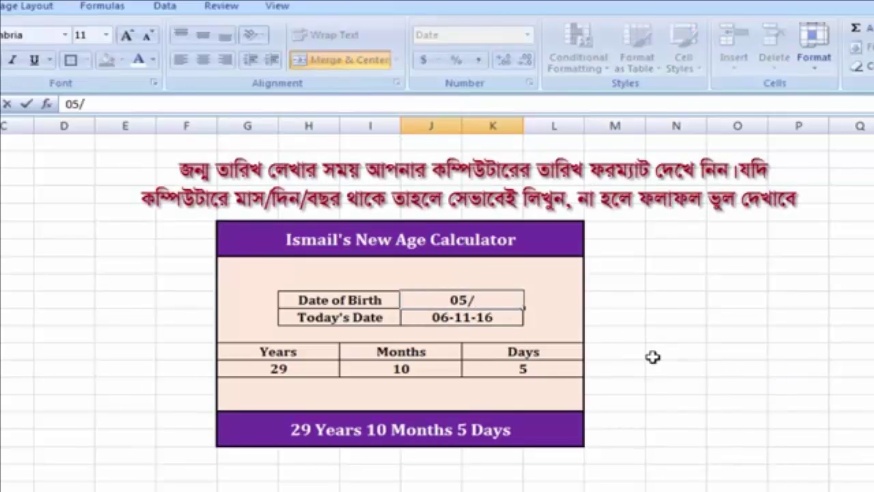
text(05/)
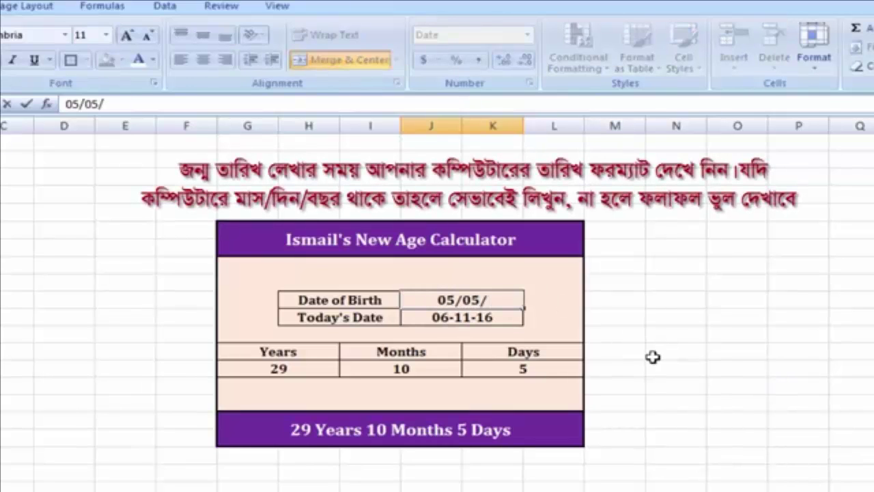
text(2006)
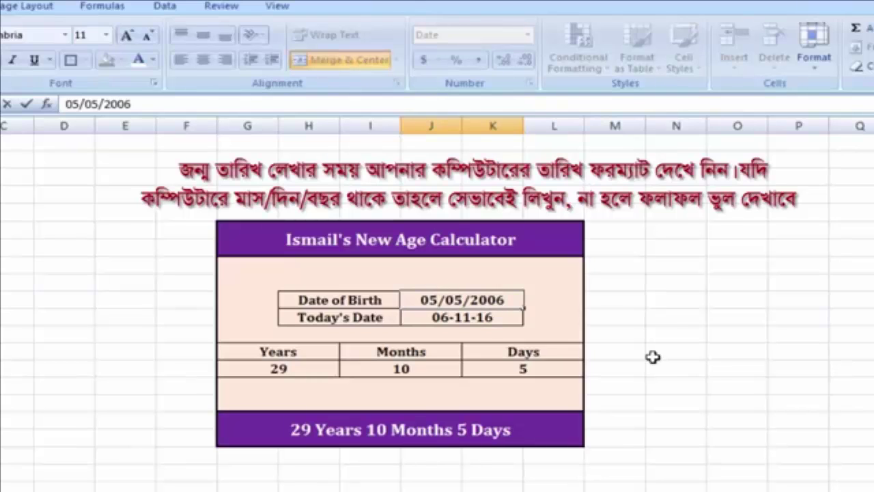
key(Return)
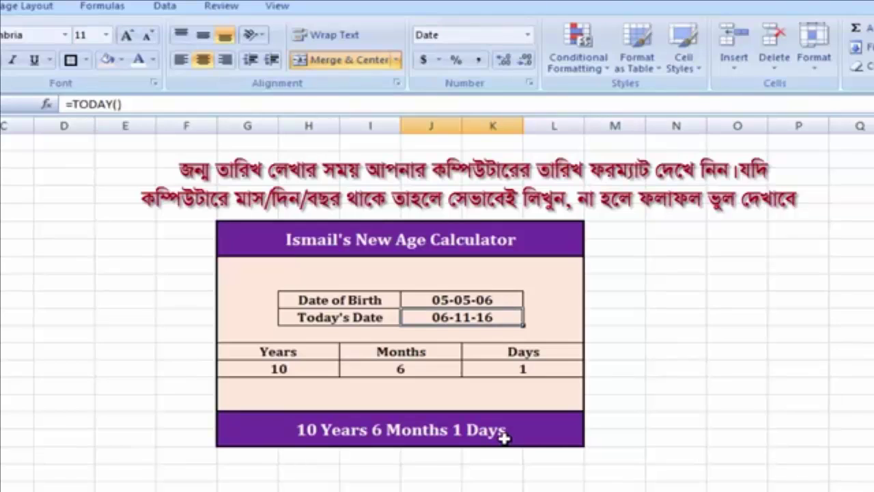
click(481, 300)
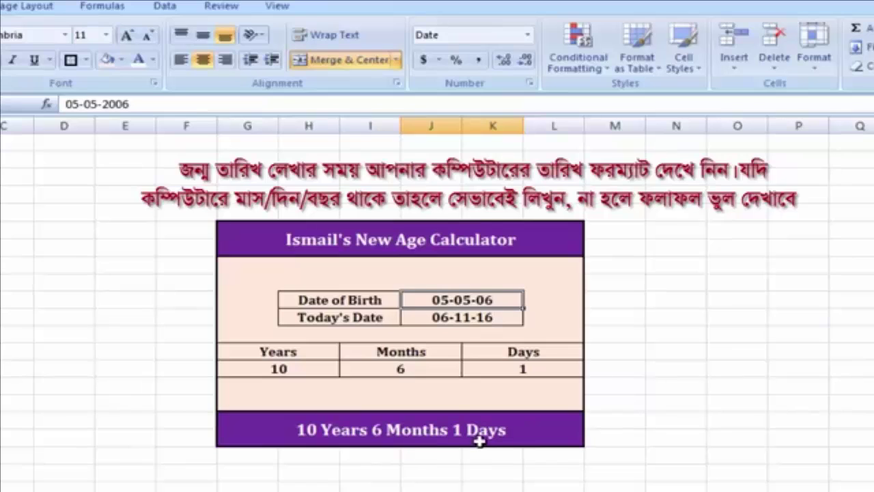
click(642, 393)
Step: Hide the gridlines on the age calculator worksheet
click(676, 247)
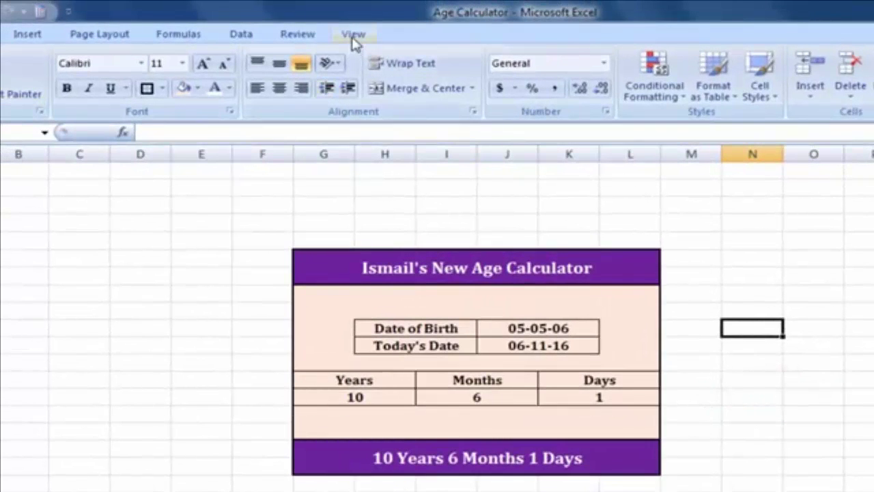
click(336, 30)
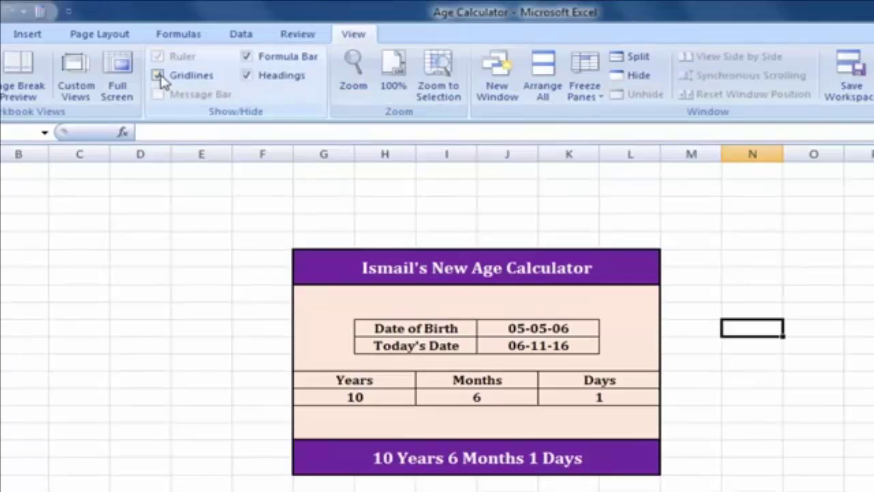
click(158, 75)
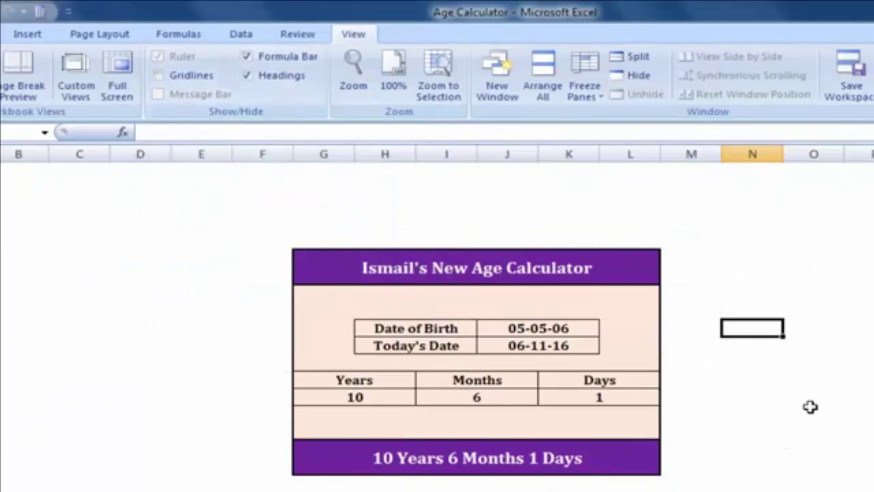
click(779, 309)
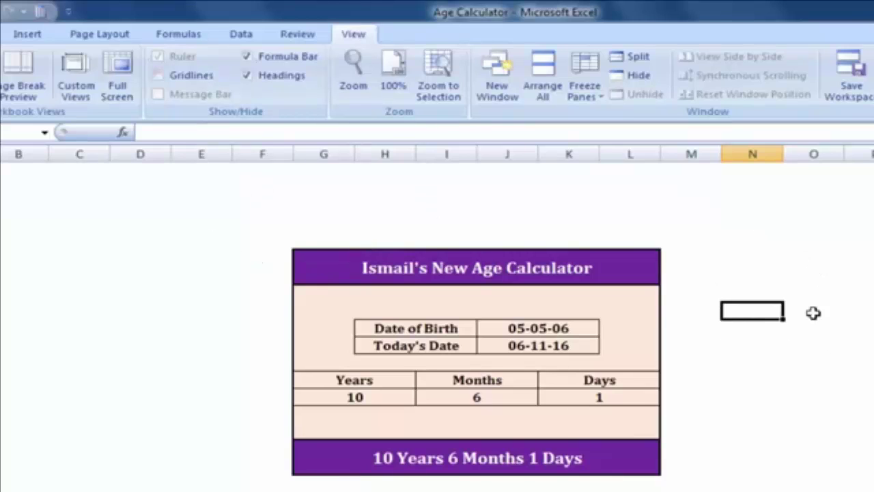
Step: Insert the "Flowers wallpaper" JPEG from the Desktop as the worksheet's background picture
click(116, 39)
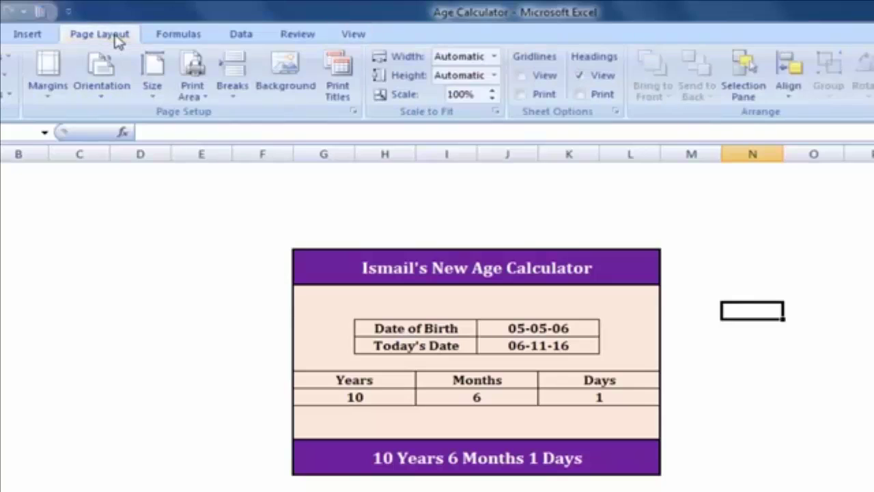
click(297, 81)
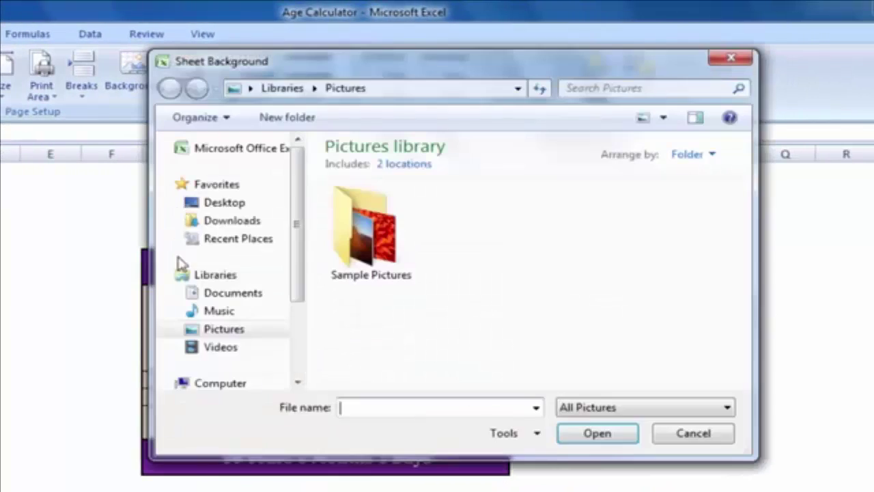
click(244, 208)
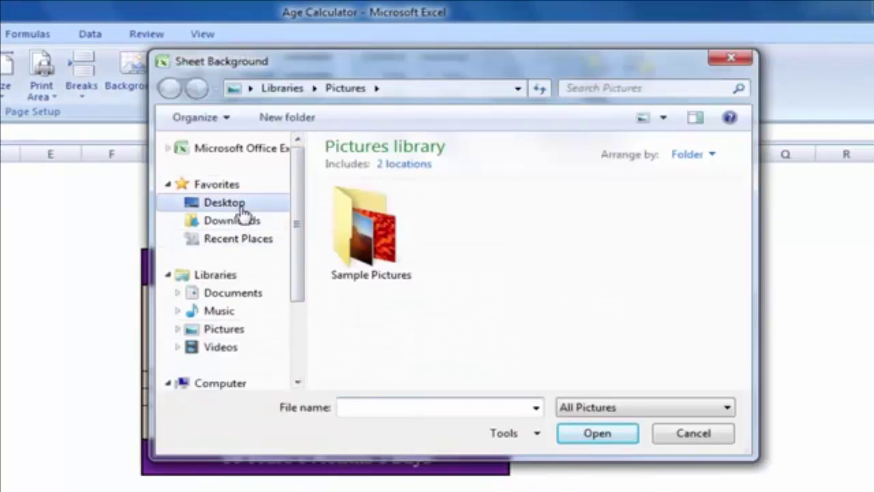
click(492, 308)
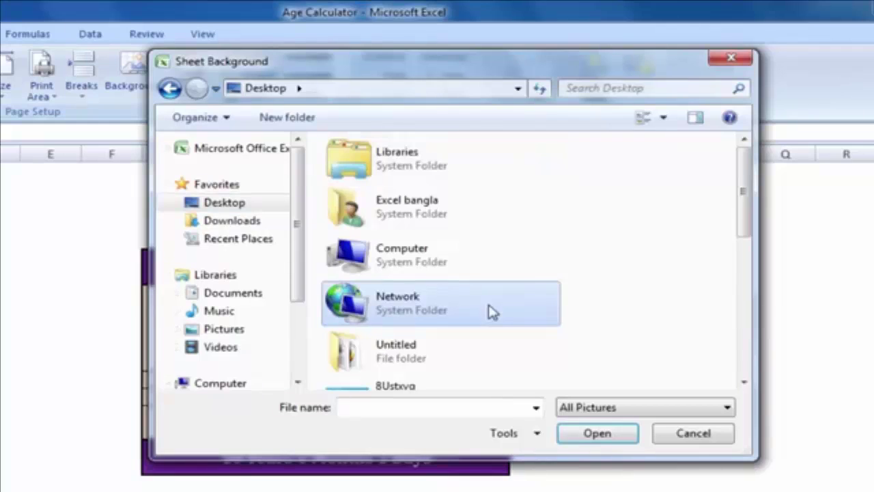
scroll(489, 312, down, 3)
scroll(482, 287, up, 2)
click(482, 254)
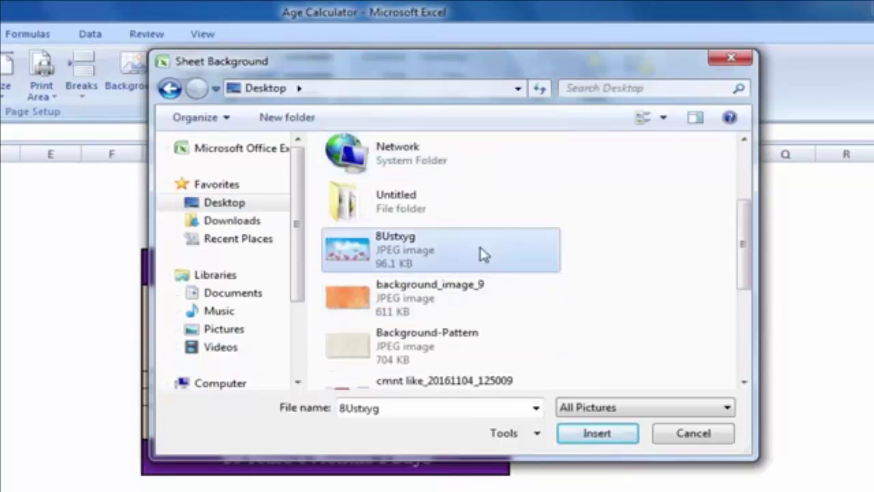
scroll(471, 273, down, 3)
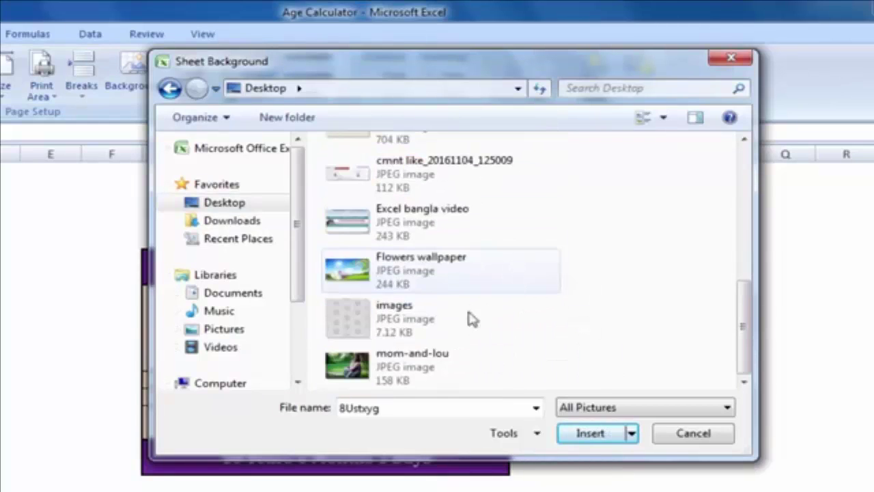
click(474, 276)
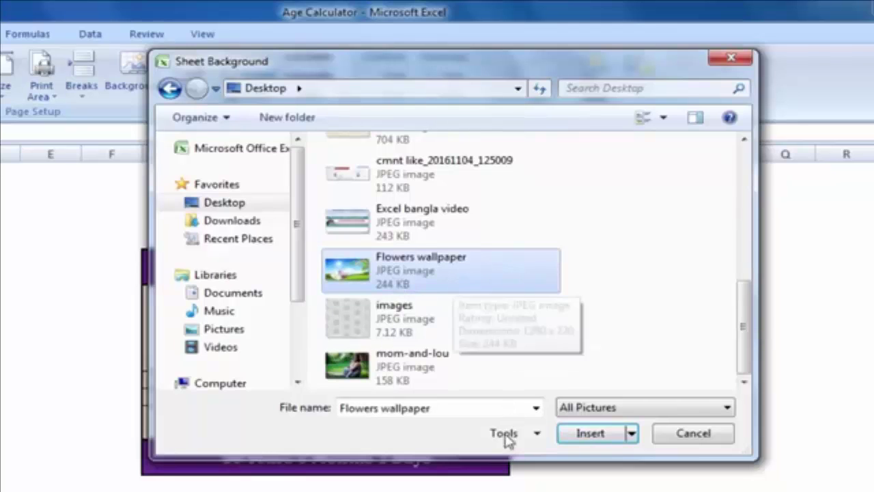
click(596, 437)
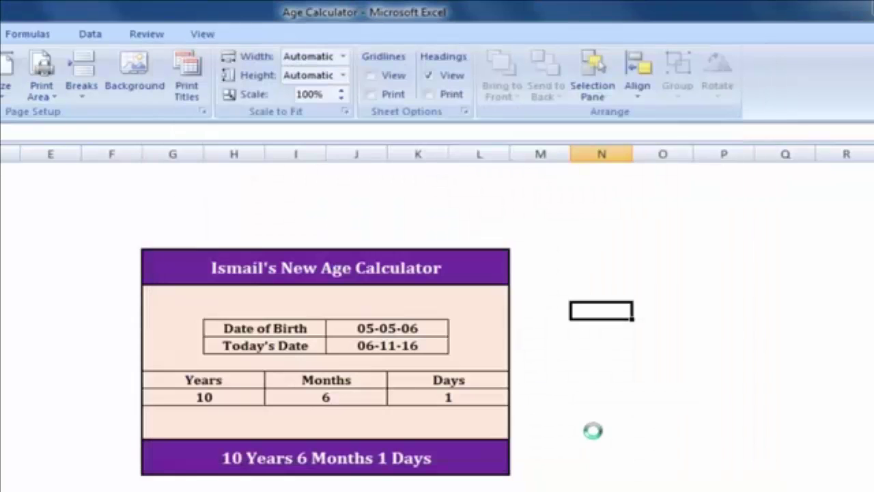